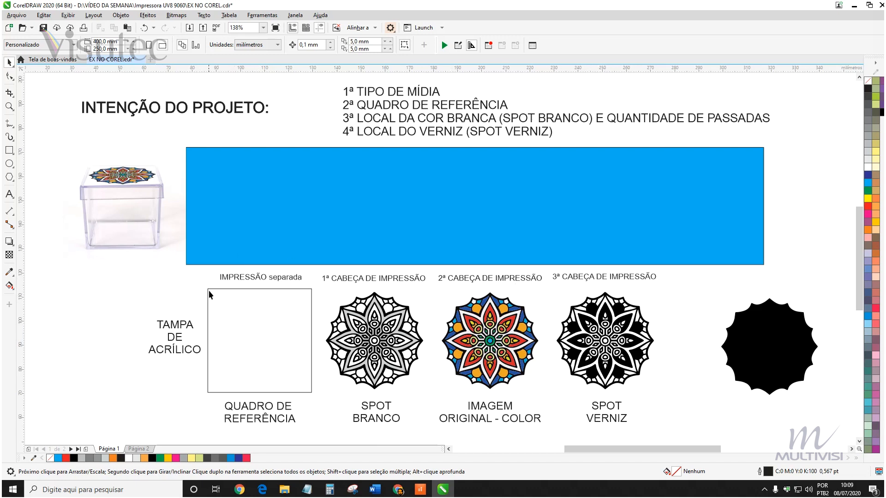
- Export only the reference frame square as a PNG, replacing the existing quadro de referencia file and keeping transparency in RGB 24-bit
left_click_drag(275, 364, 317, 397)
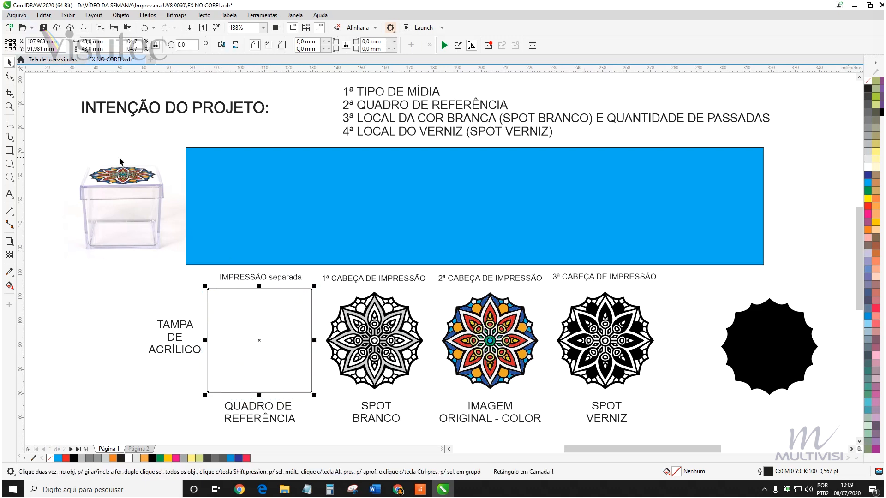
left_click(21, 17)
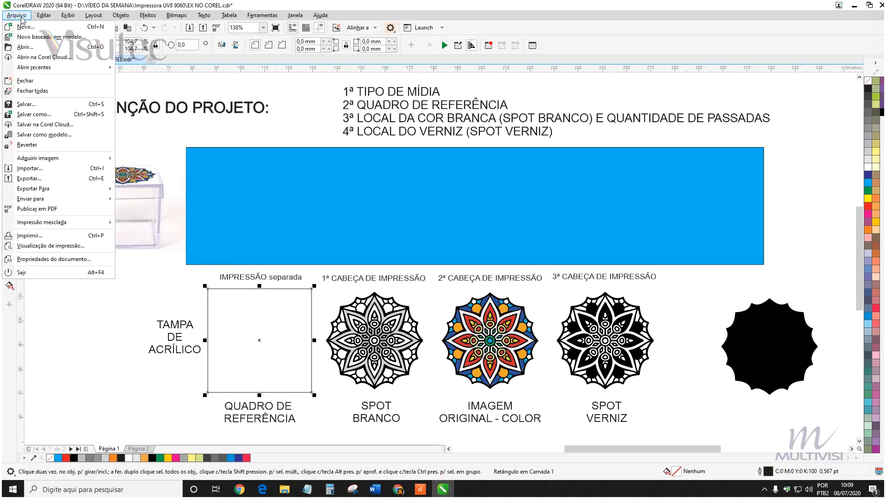
left_click(53, 180)
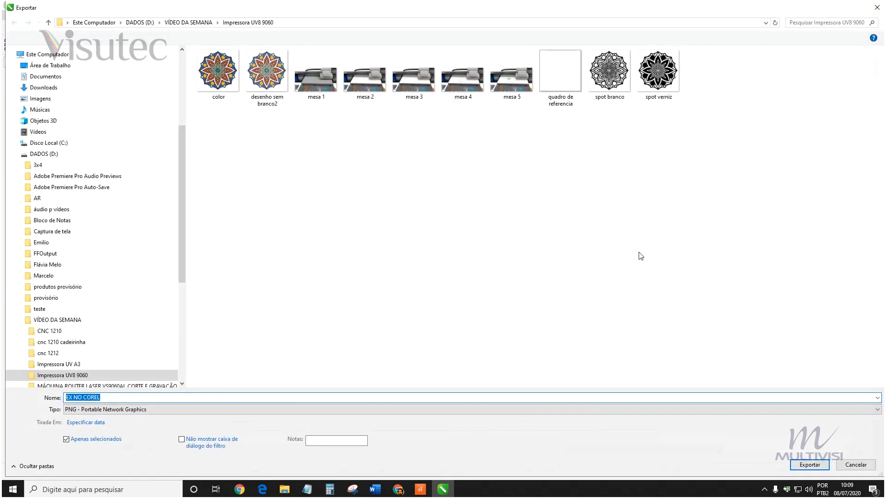
left_click(560, 83)
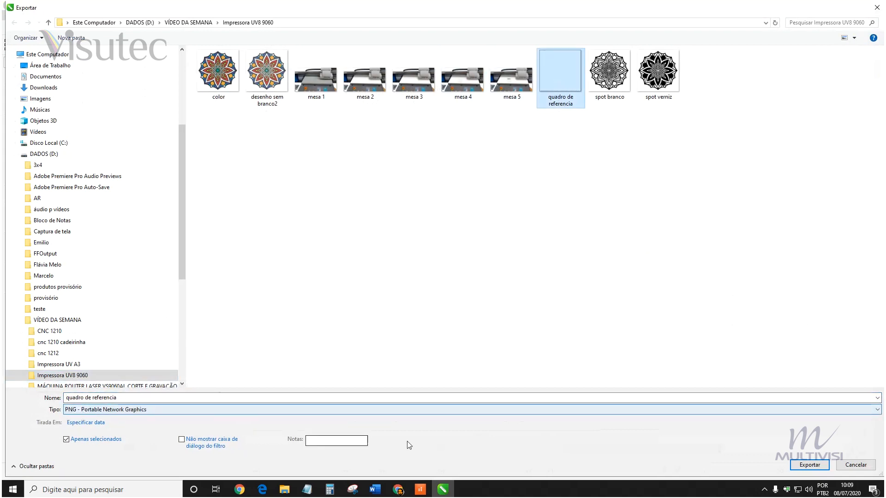
left_click(809, 465)
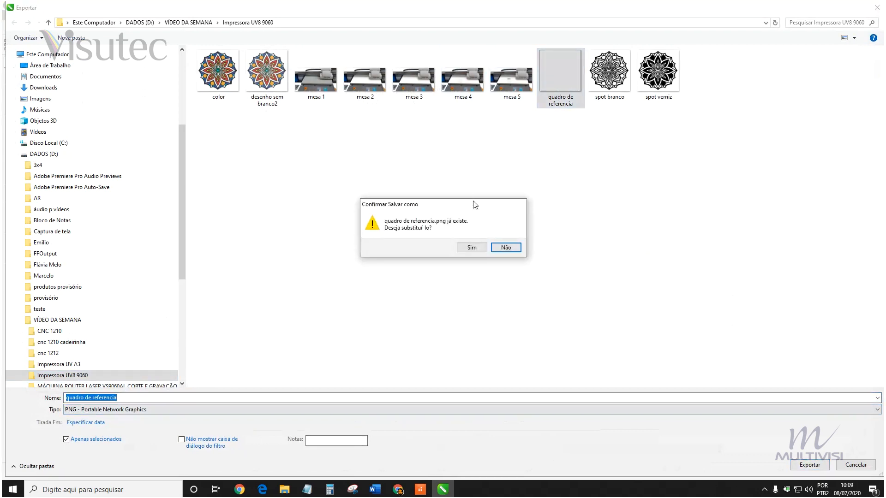
left_click(470, 247)
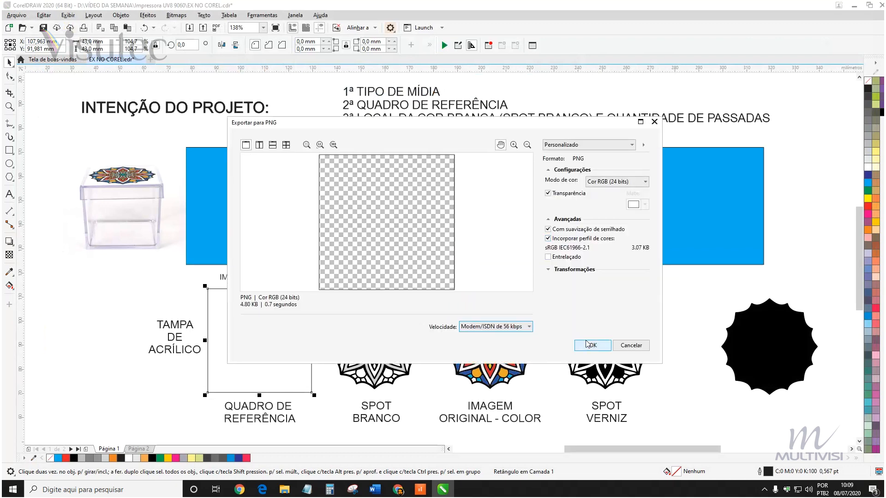
left_click(592, 345)
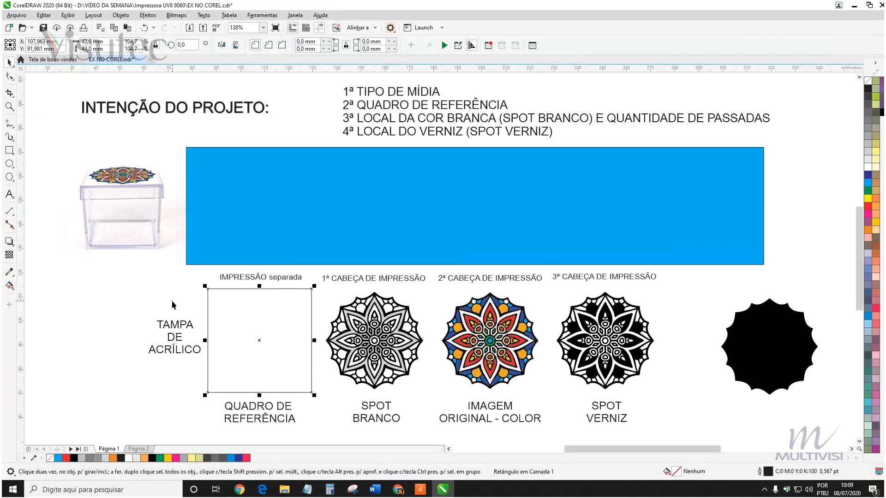
left_click(228, 307)
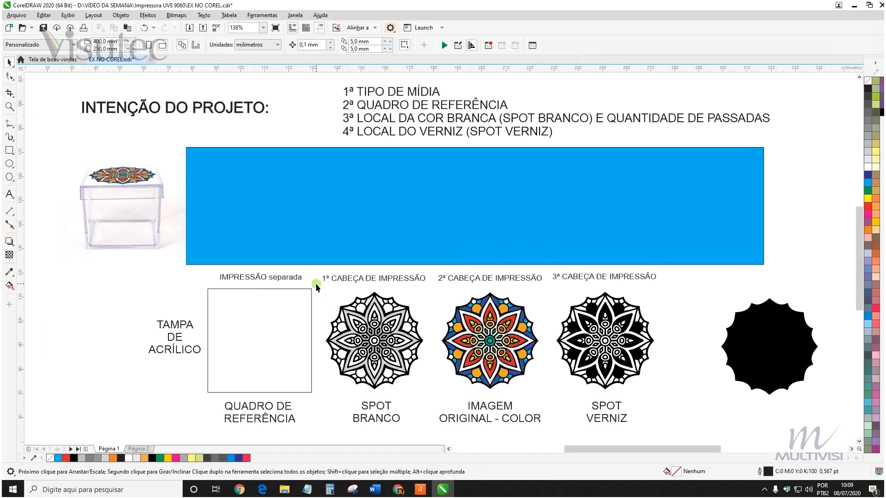
- Export only the Spot Branco mandala as a transparent RGB PNG, replacing the existing spot branco file
left_click_drag(315, 287, 441, 409)
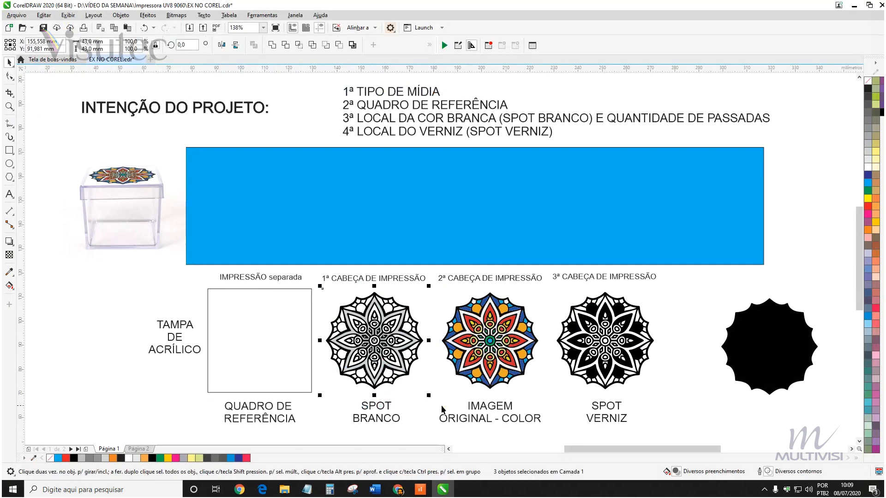
left_click(21, 17)
left_click(43, 178)
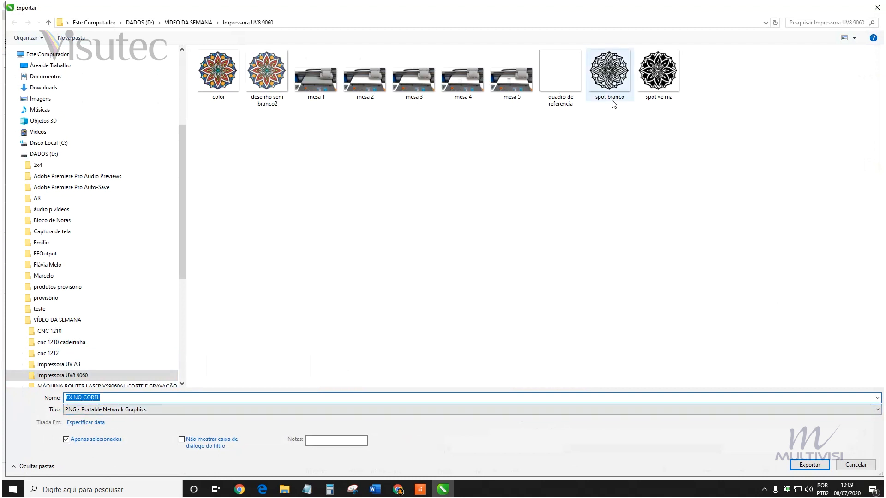
left_click(609, 82)
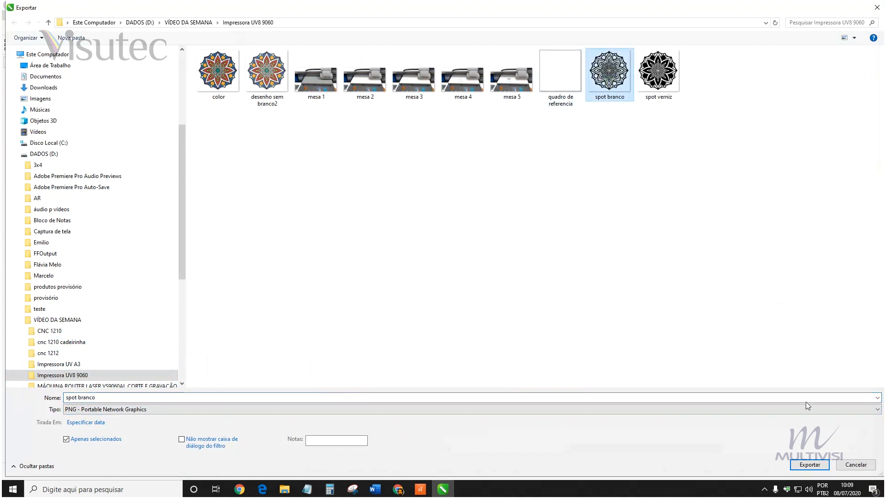
left_click(810, 465)
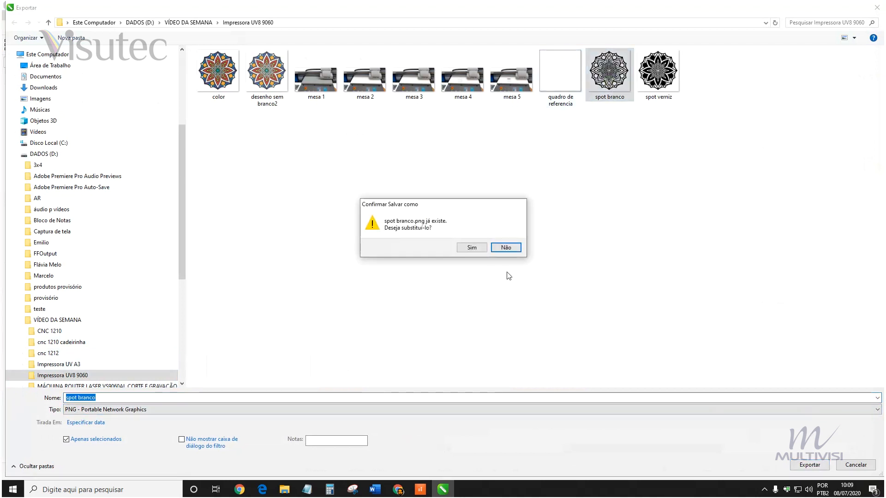
left_click(471, 248)
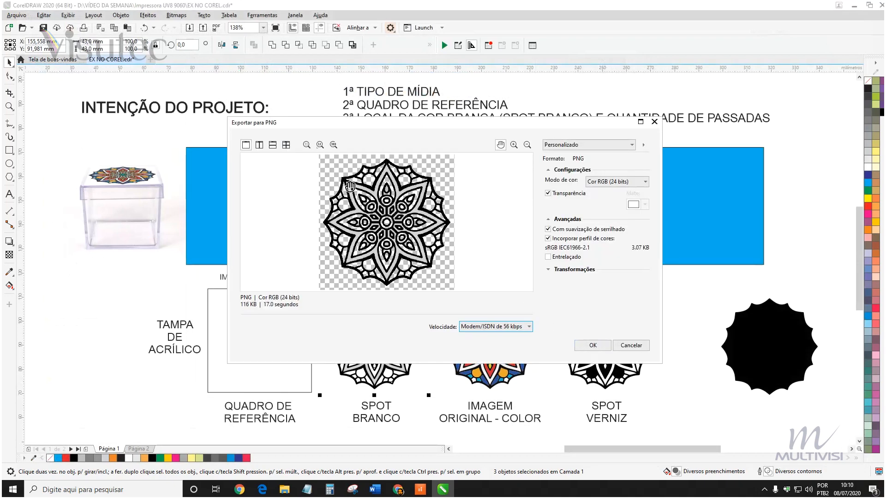
left_click(593, 346)
left_click(437, 289)
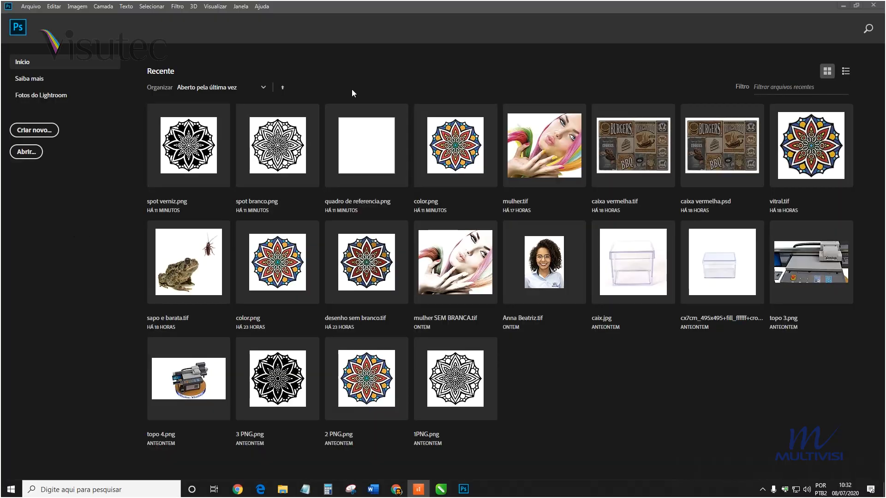
- In Photoshop, open the color, spot branco, spot verniz and quadro de referencia images together from the Impressora UV8 9060 folder
left_click(26, 154)
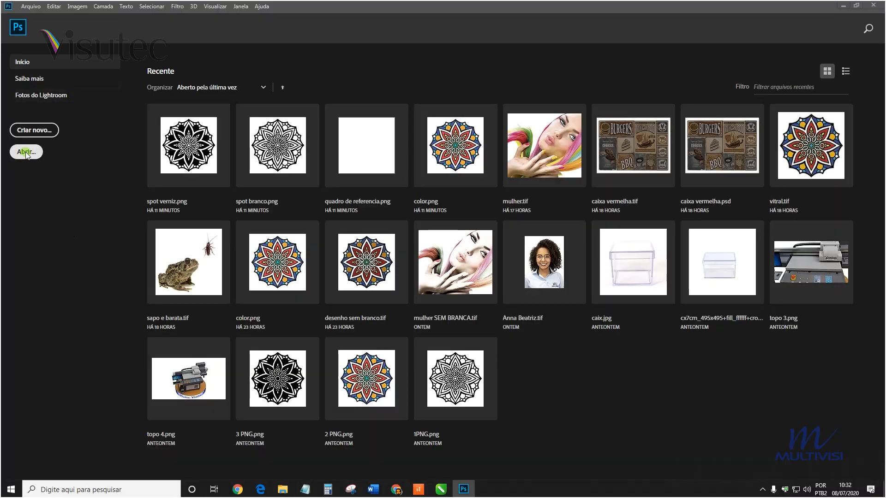
left_click(27, 153)
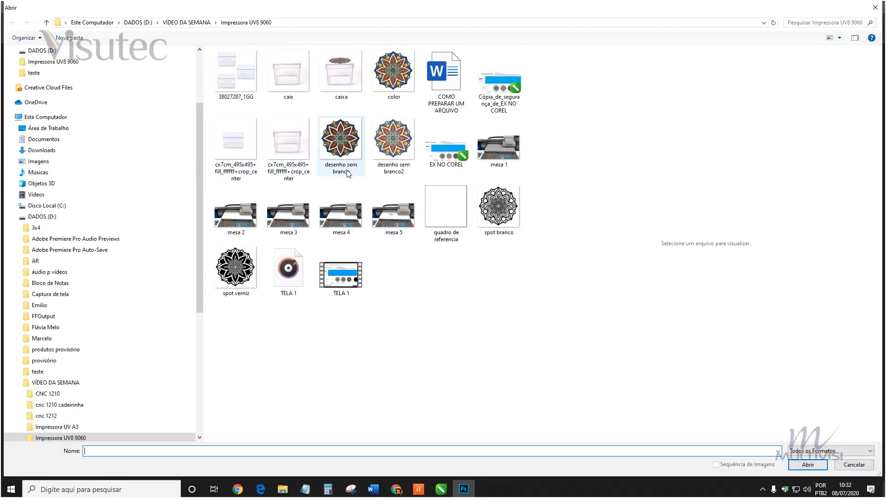
left_click(392, 74)
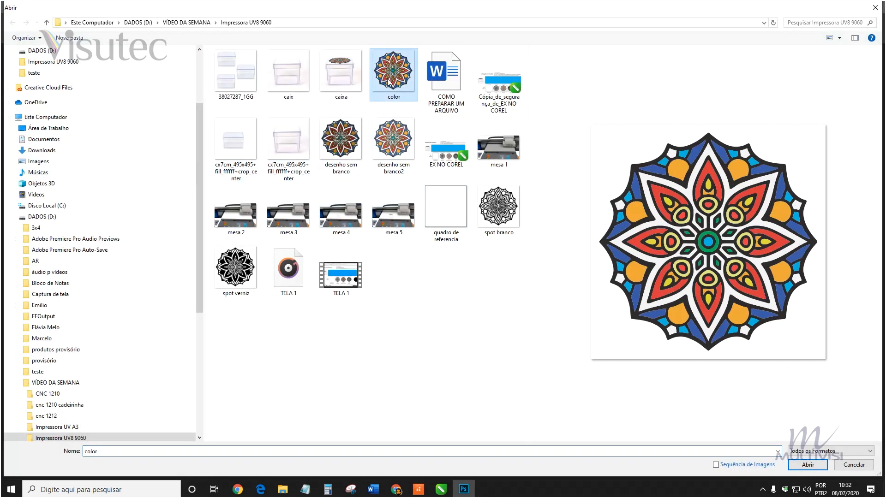
left_click(500, 212, "ctrl")
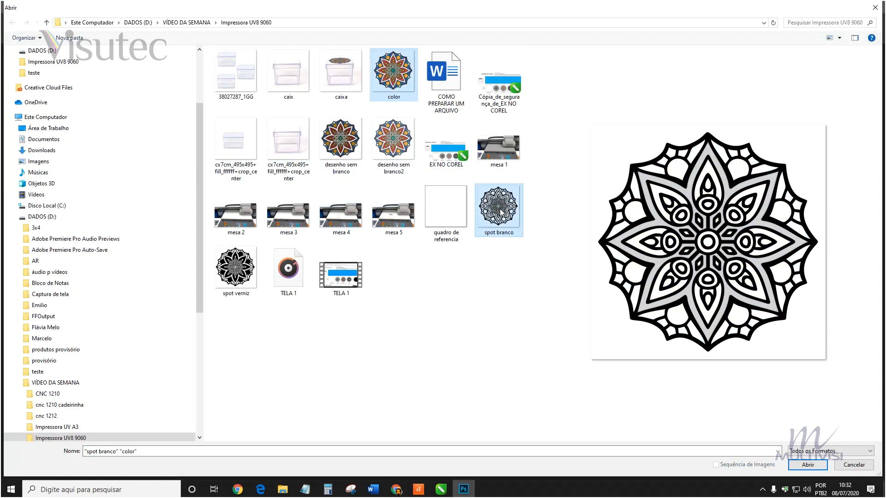
left_click(245, 275, "ctrl")
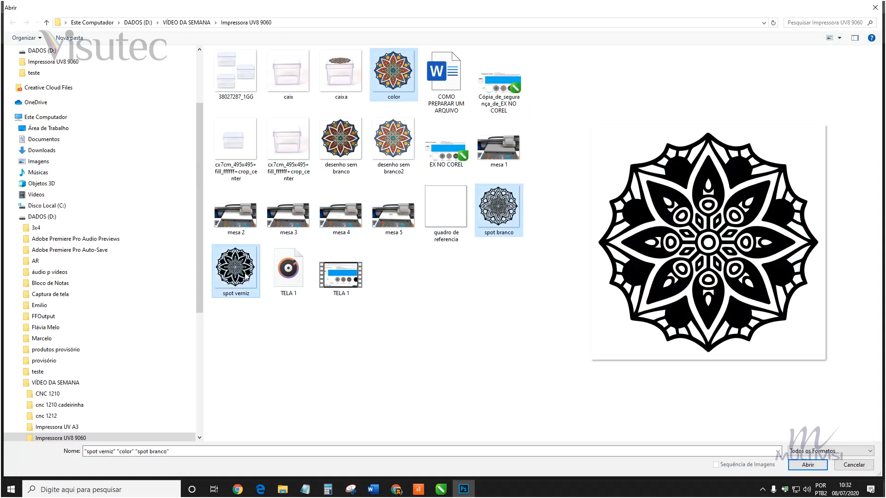
left_click(448, 214, "ctrl")
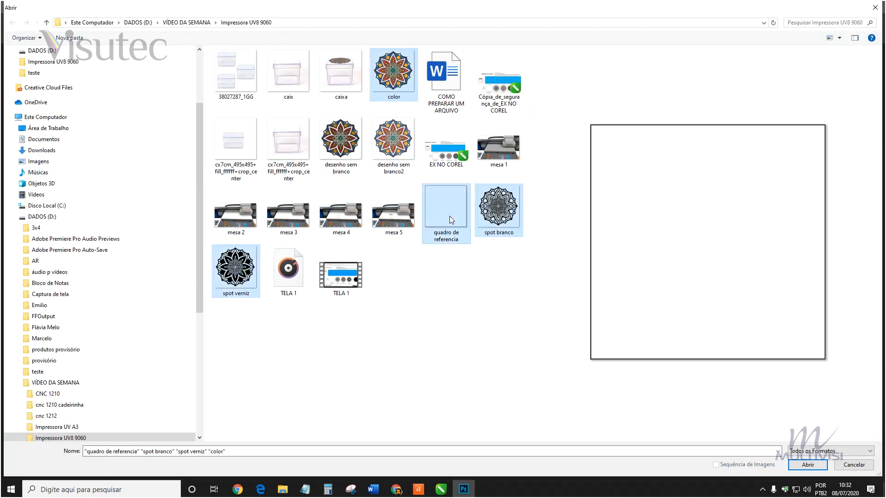
left_click(808, 465)
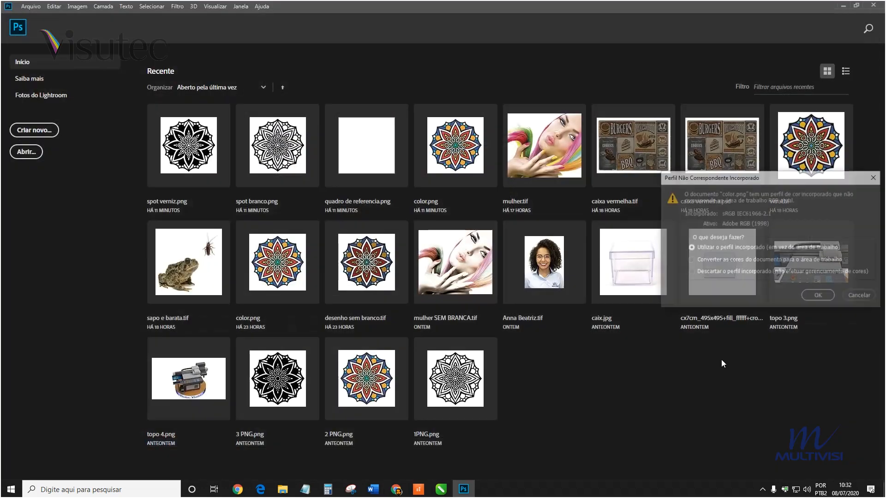
- Keep the embedded sRGB IEC61966-2.1 profile for each of the four images being opened
left_click(808, 294)
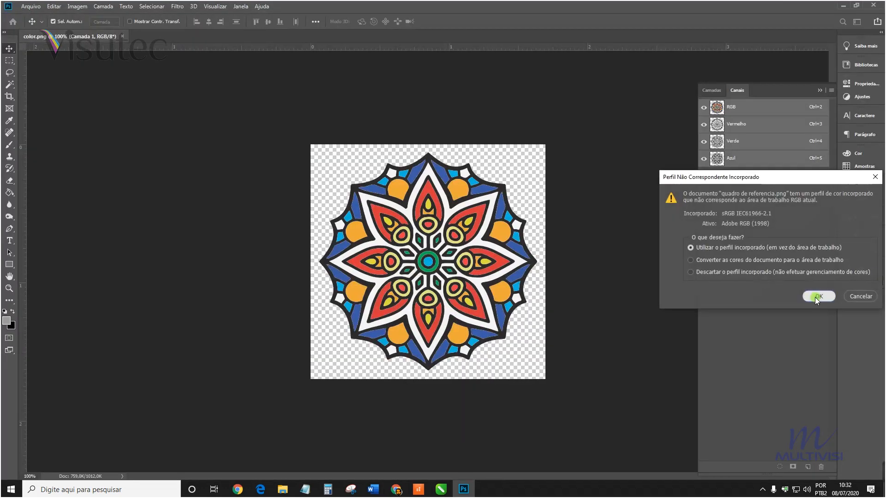
left_click(815, 298)
left_click(819, 297)
left_click(819, 298)
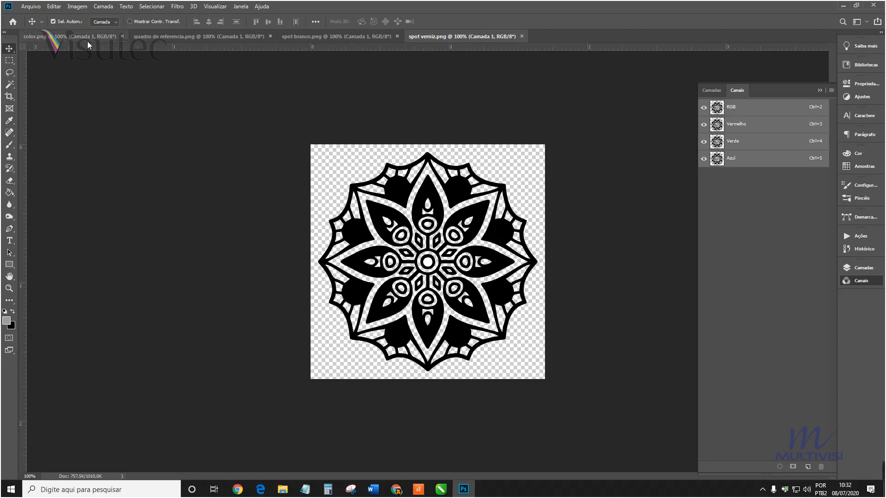
- Look through the open quadro de referencia, spot branco, spot verniz and color images
left_click(195, 36)
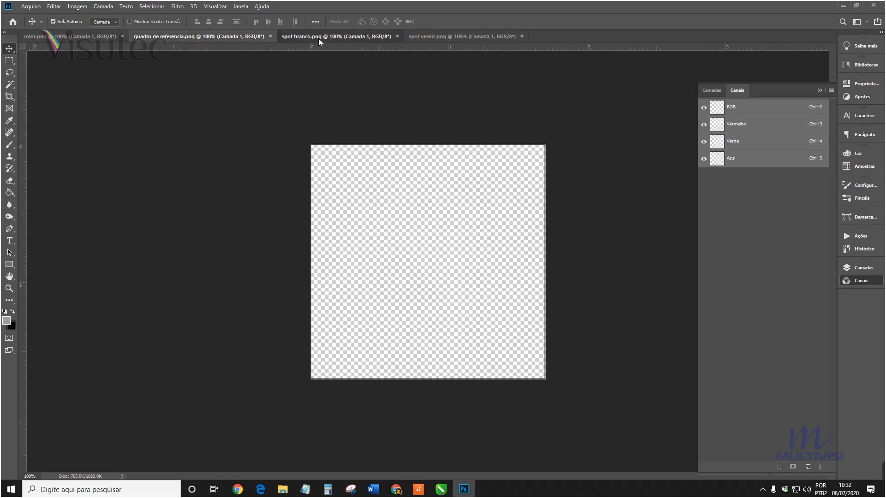
left_click(319, 38)
left_click(442, 37)
left_click(84, 36)
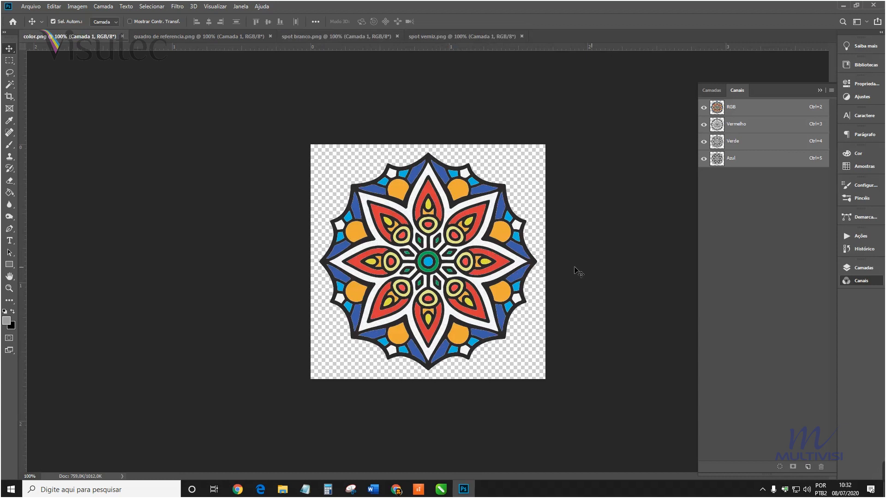
left_click(215, 37)
left_click(303, 40)
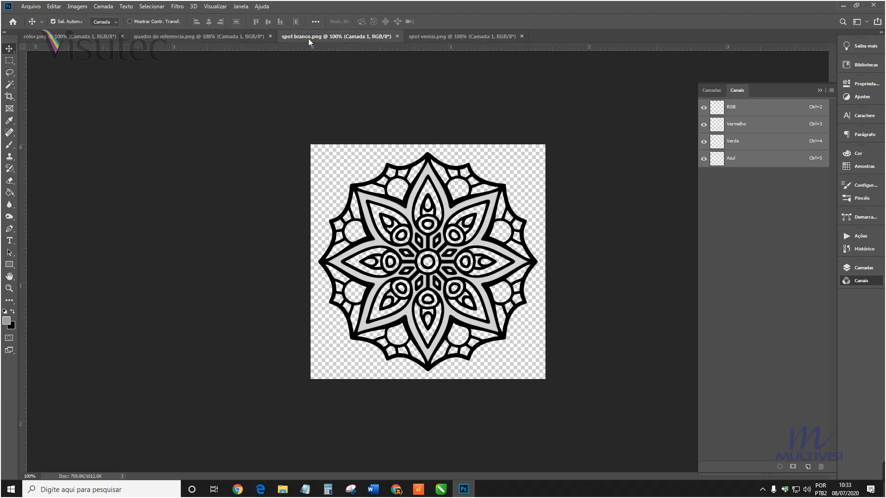
left_click(425, 37)
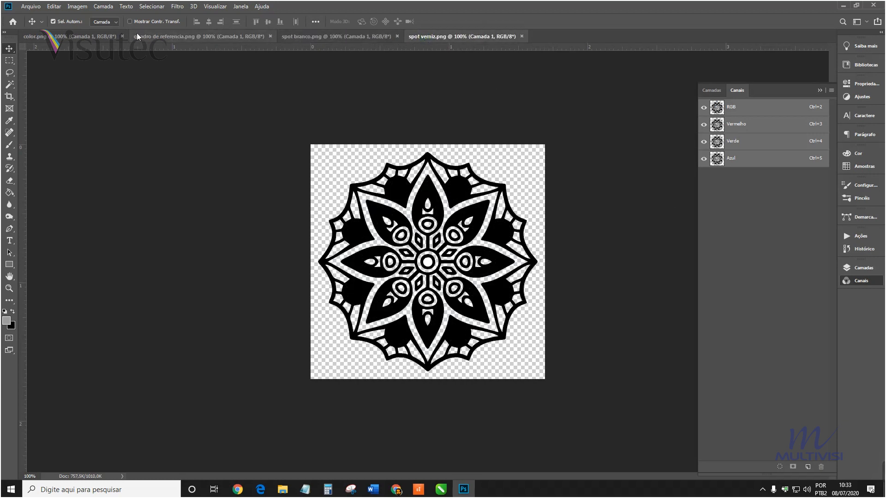
left_click(74, 37)
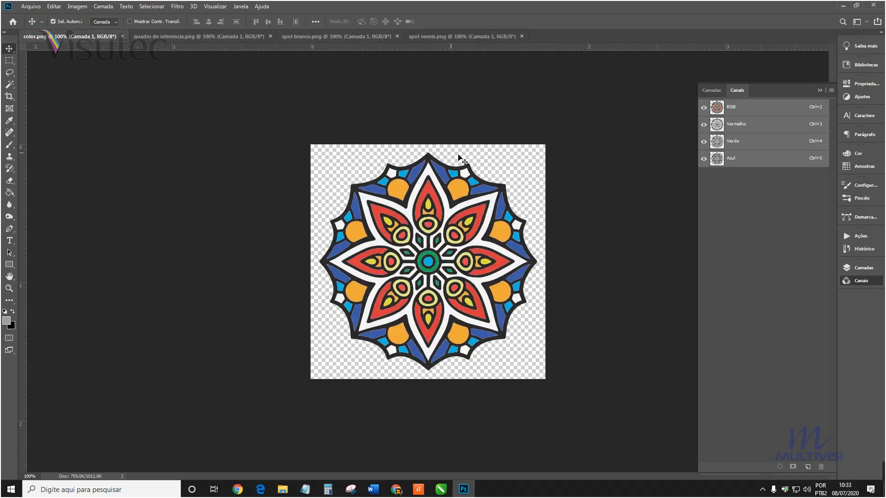
- Show the layers instead of the channels, and check them in the quadro de referencia and color images
left_click(207, 39)
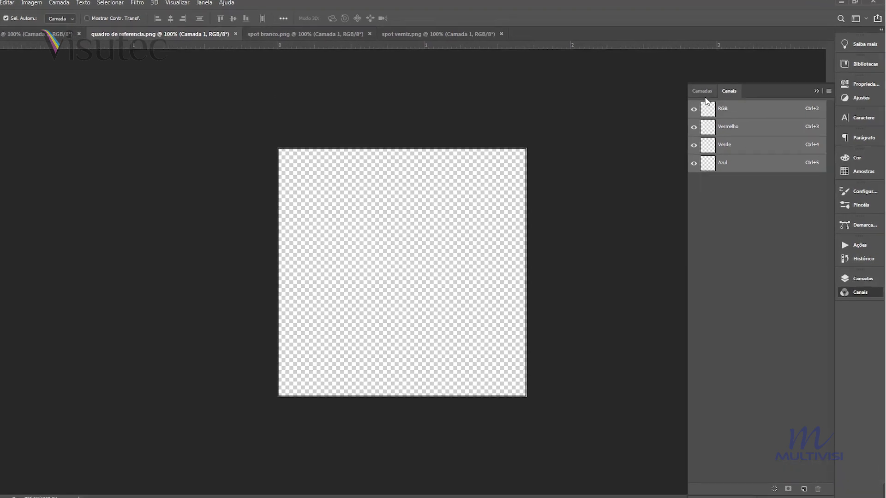
left_click(711, 90)
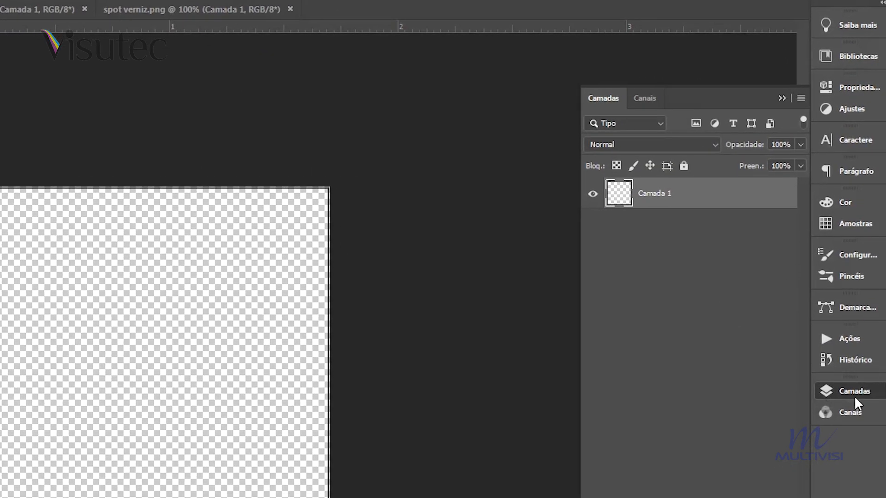
left_click(644, 98)
left_click(603, 98)
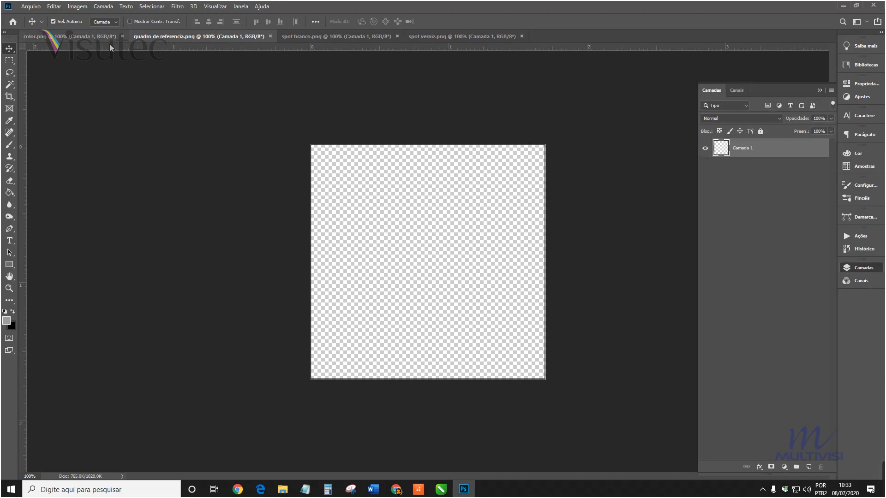
left_click(92, 37)
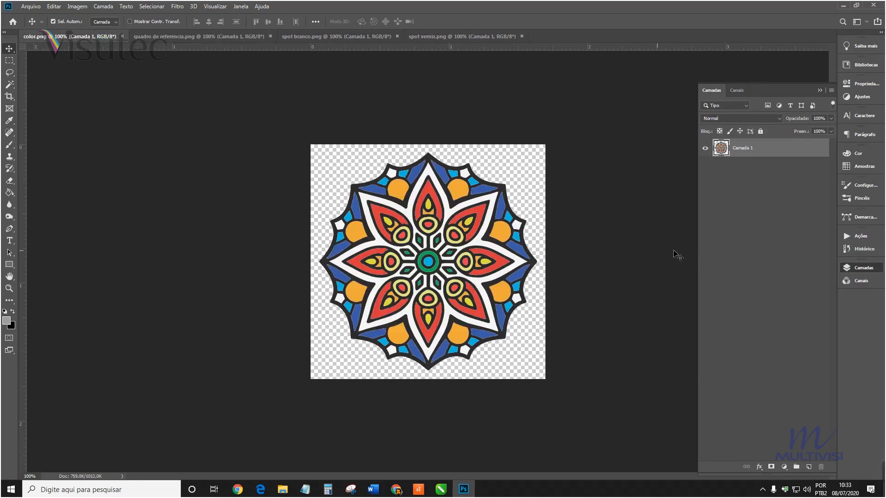
left_click(869, 268)
left_click(863, 269)
- Copy the entire reference frame from quadro de referencia.png and paste it into color.png as a new layer
left_click(211, 36)
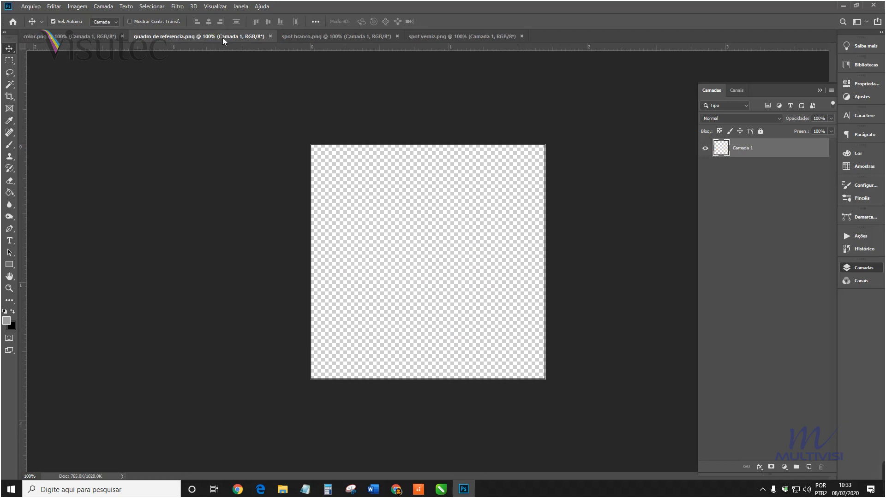
key("ctrl")
left_click(97, 37)
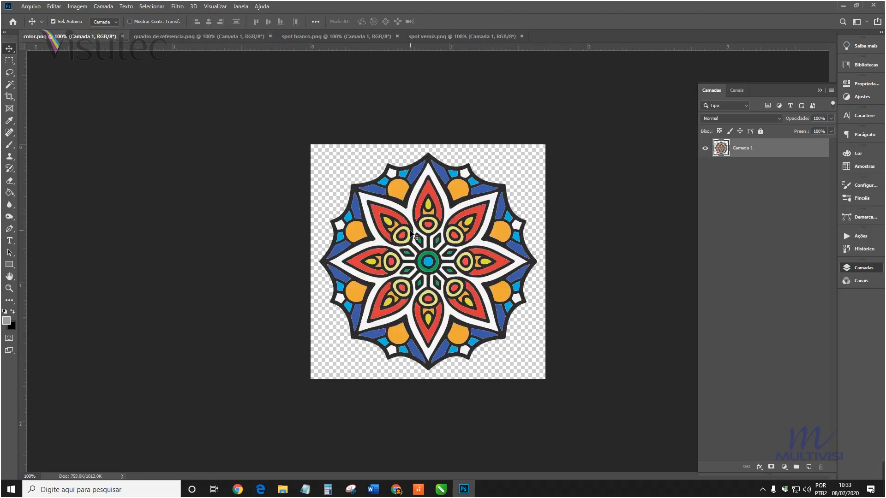
key("ctrl")
key("ctrl+v")
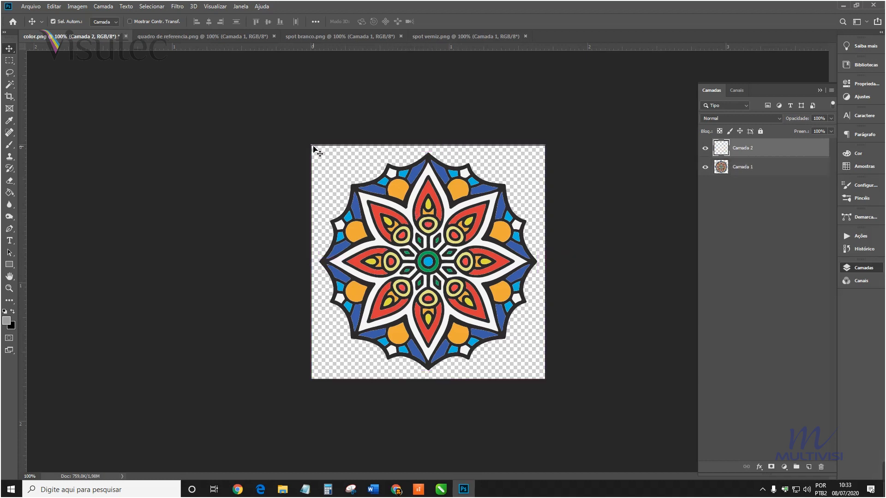
- Inspect the pasted reference frame's edges in color.png at close range and close quadro de referencia.png
left_click(9, 288)
scroll(303, 148, "up", 1)
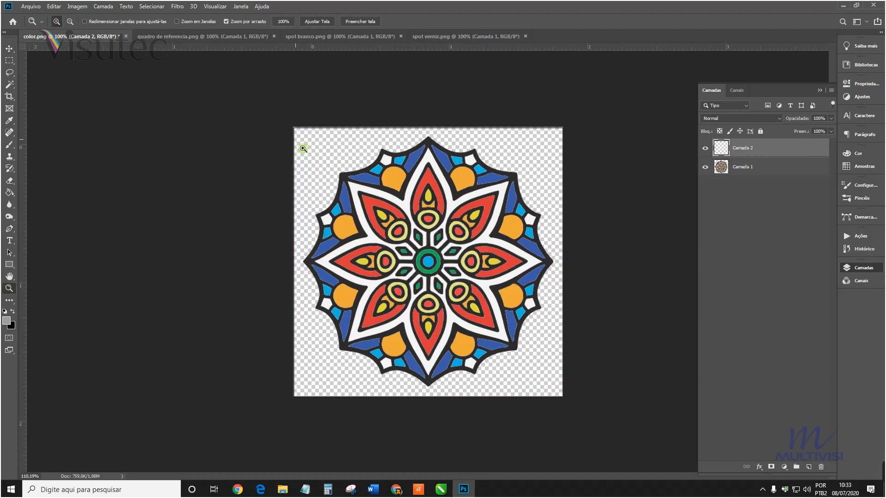
scroll(303, 148, "up", 5)
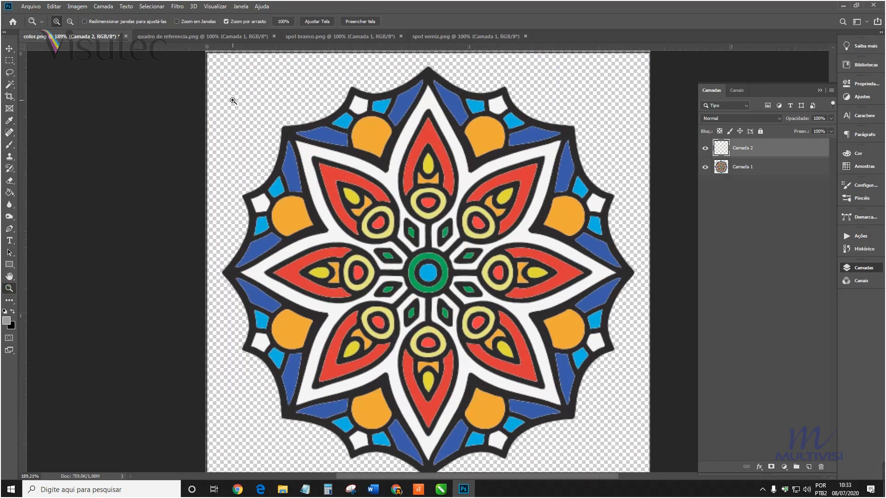
scroll(231, 100, "down", 2)
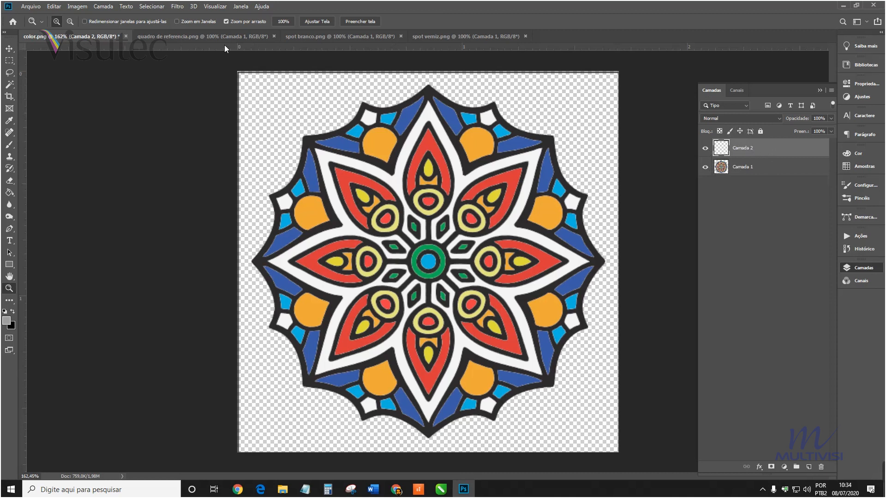
left_click(186, 36)
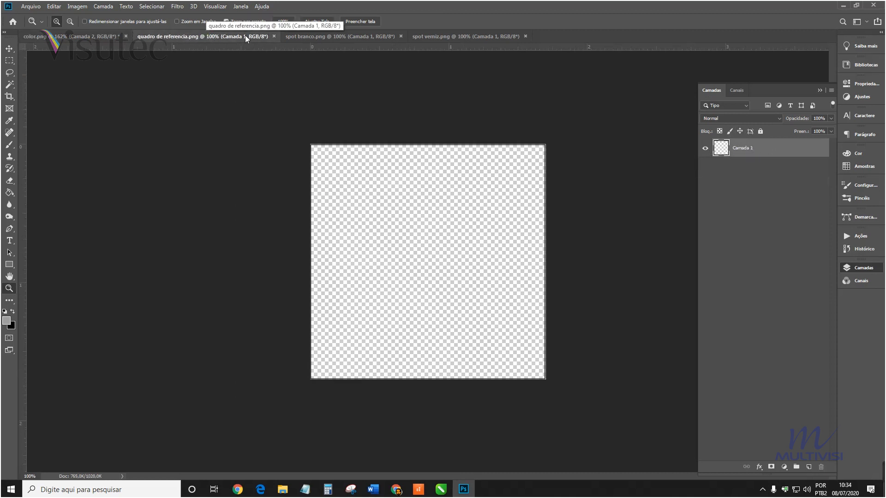
left_click(274, 36)
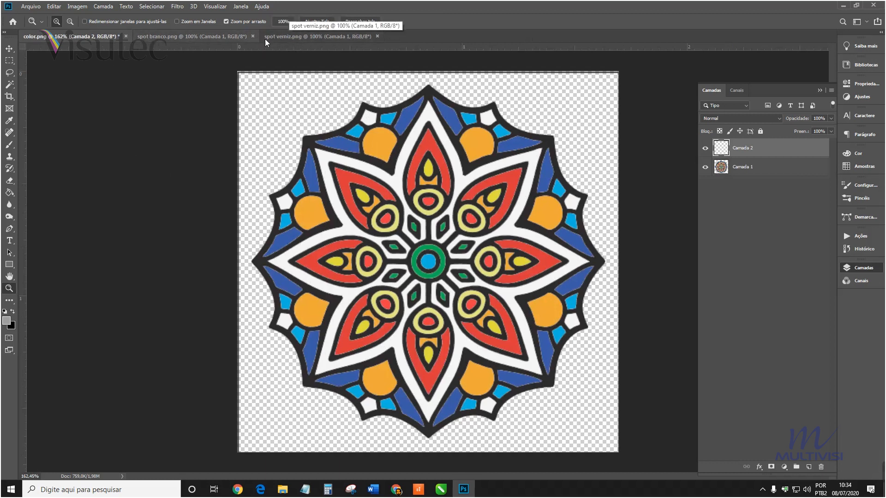
- Copy the spot branco.png artwork into color.png as a new layer and close spot branco.png
left_click(200, 36)
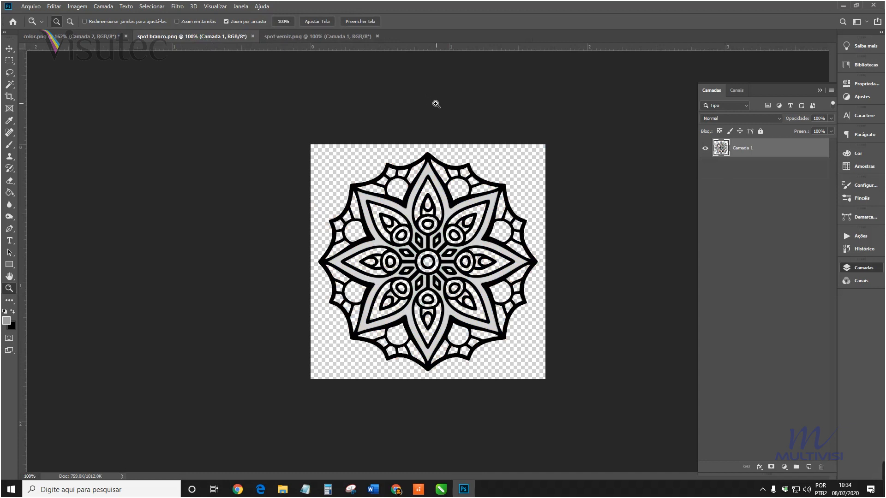
left_click(102, 37)
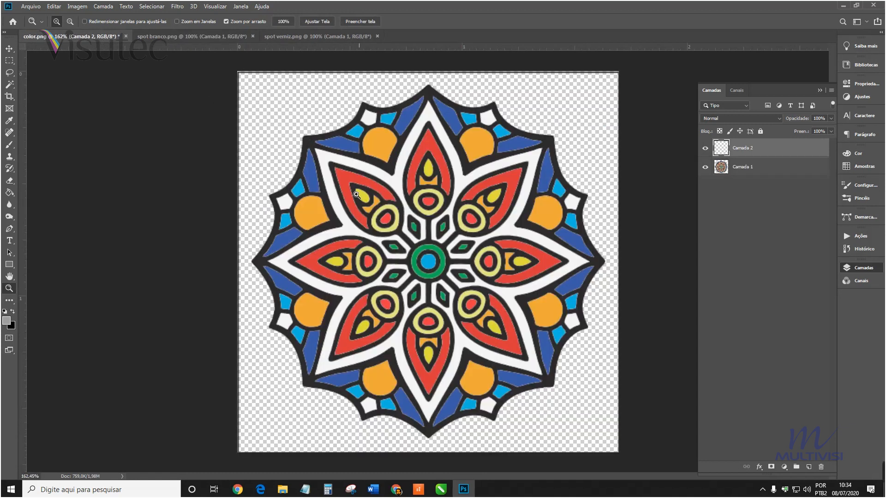
key("ctrl+v")
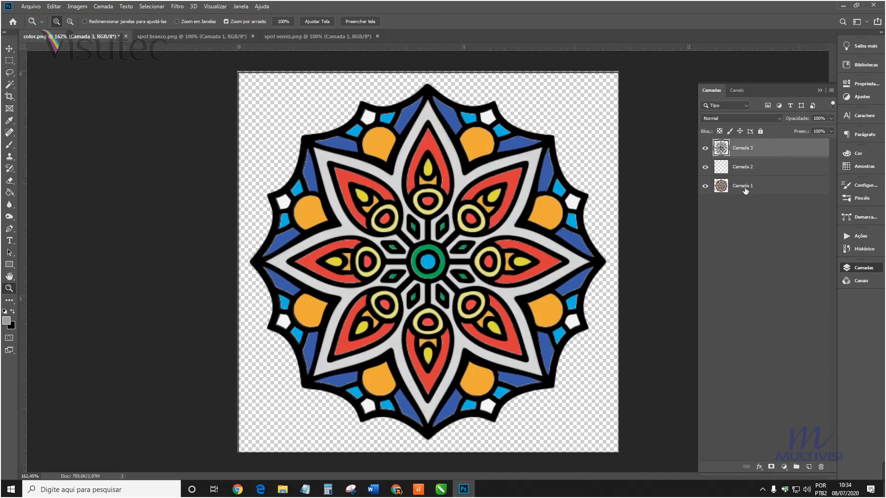
left_click(213, 36)
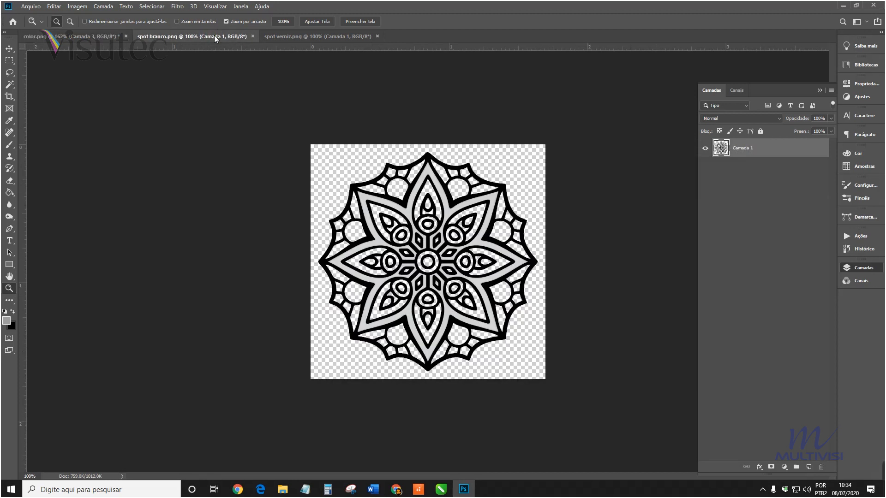
left_click(254, 36)
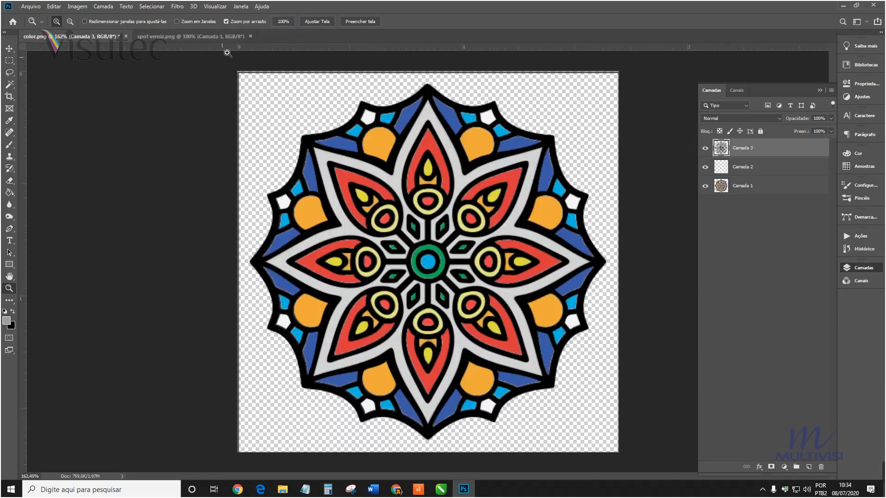
- Copy the spot verniz.png artwork into color.png as a new top layer and close spot verniz.png
left_click(193, 36)
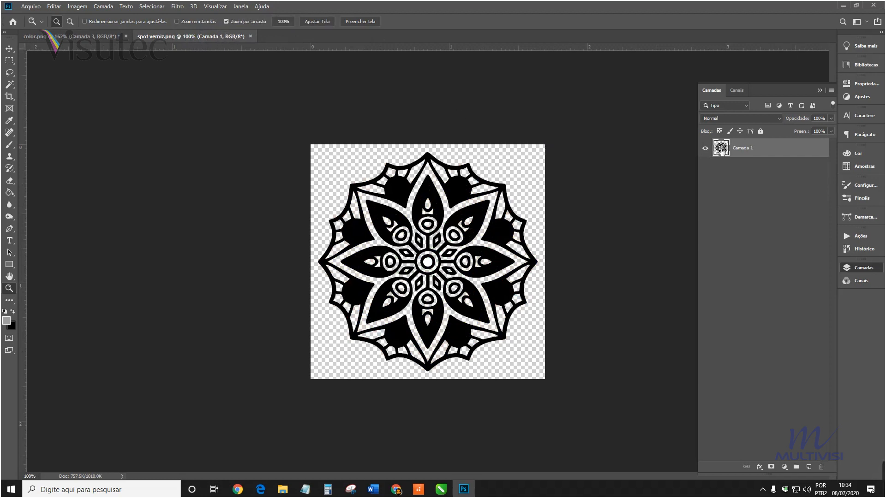
left_click(50, 36)
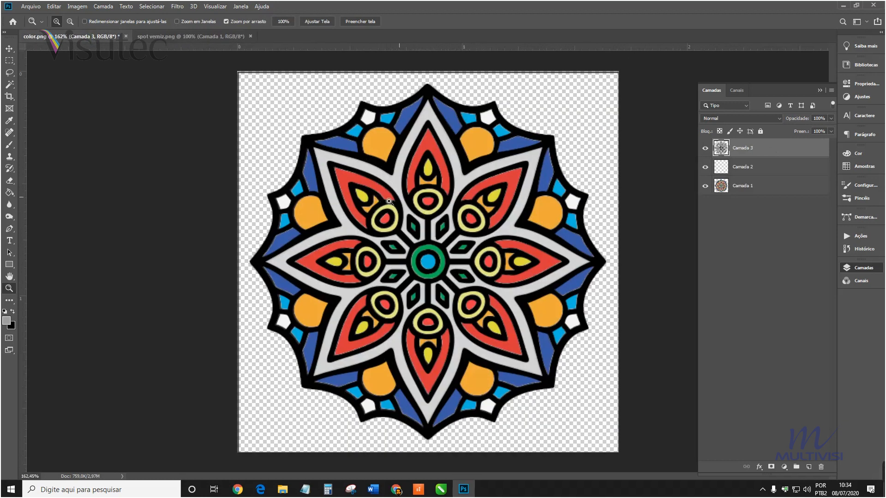
left_click_drag(412, 210, 475, 219)
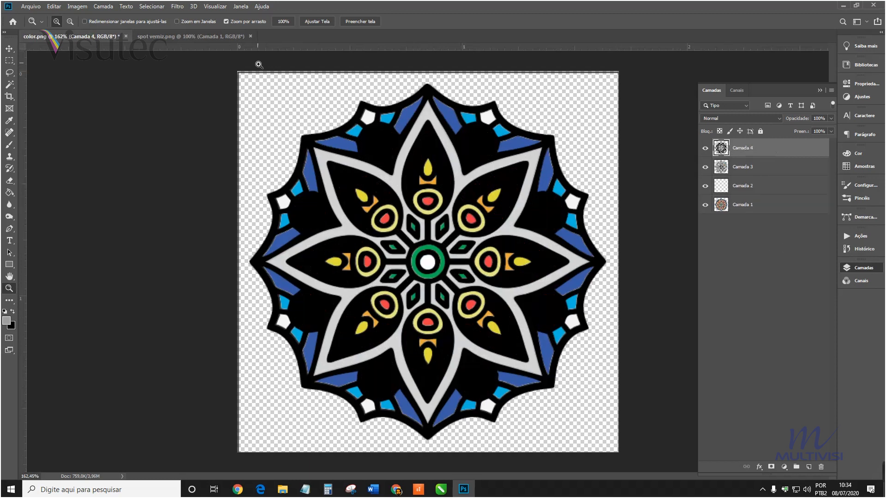
left_click(219, 36)
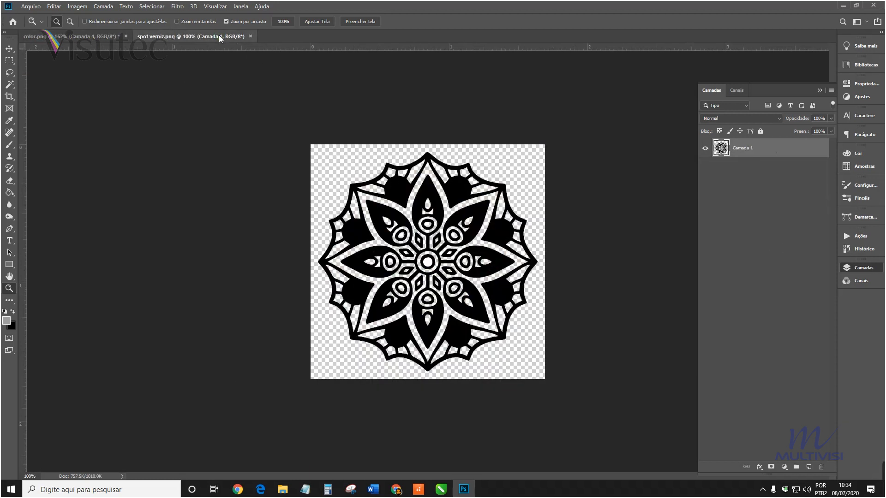
left_click(251, 36)
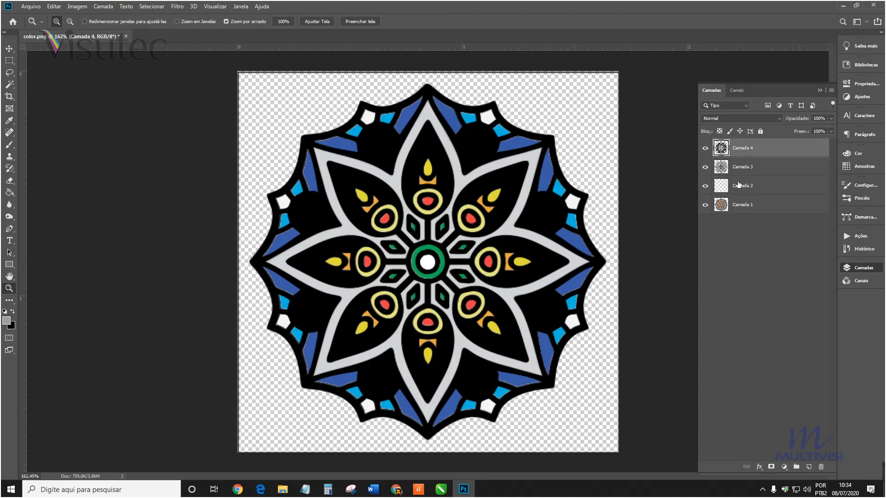
- View each of the four layers on its own, from the varnish artwork down to the coloured artwork
left_click(705, 167)
left_click(705, 186)
left_click(705, 204)
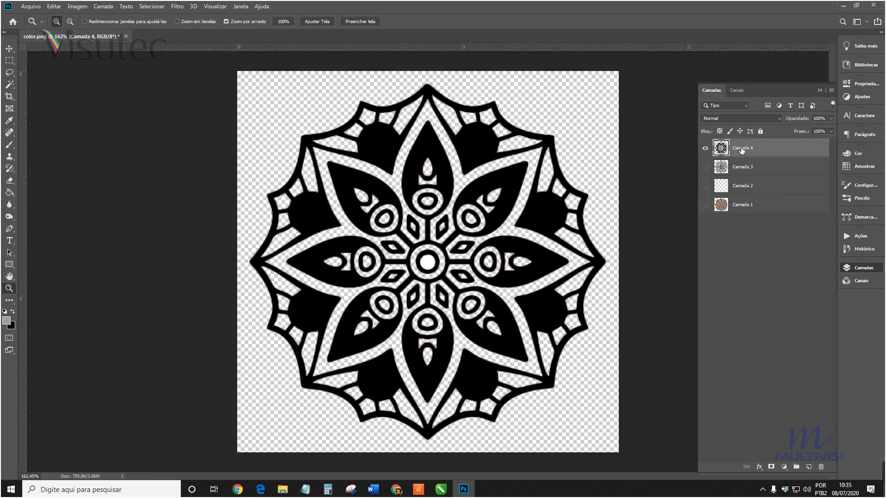
left_click(705, 148)
left_click(705, 167)
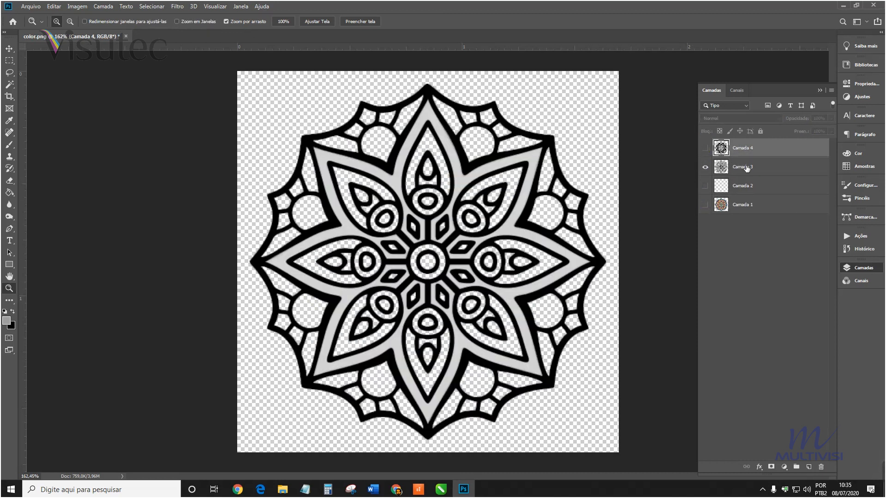
left_click(705, 167)
left_click(705, 186)
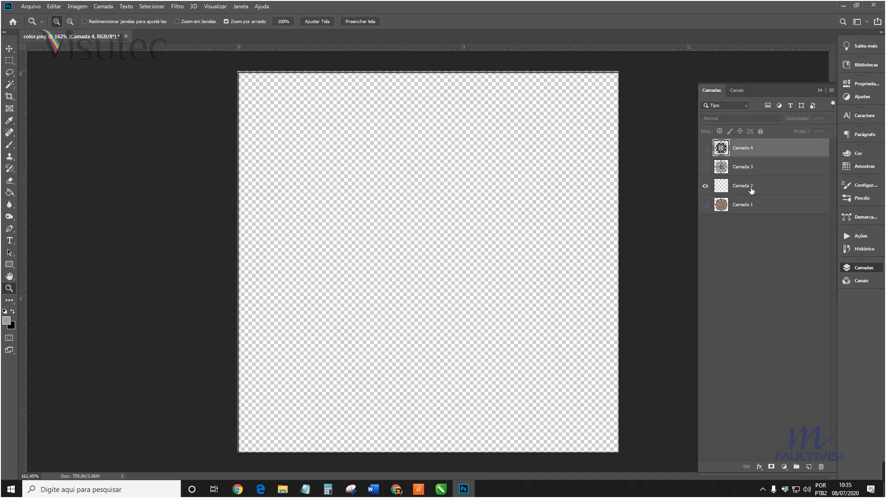
left_click(705, 185)
left_click(705, 204)
- Rename the coloured artwork layer "color" and the frame layer "referencia", and make the frame layer visible
double_click(742, 206)
type("color")
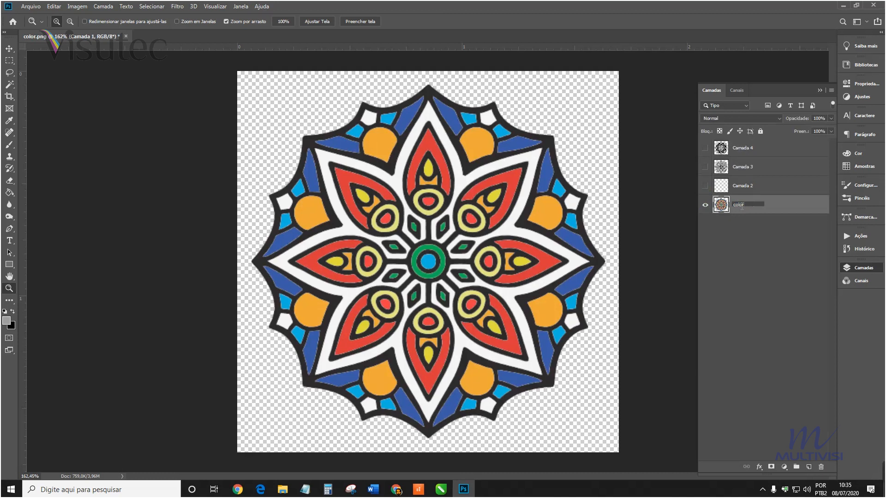
left_click(741, 186)
double_click(744, 186)
type("re")
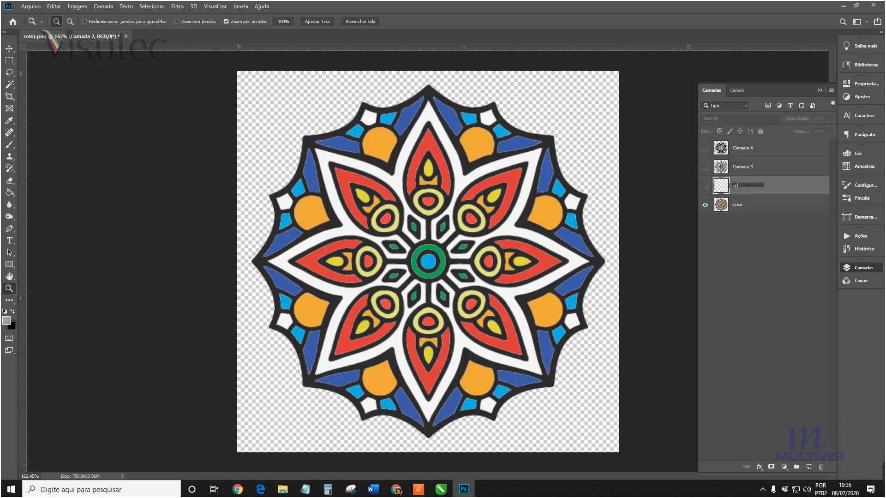
left_click(705, 186)
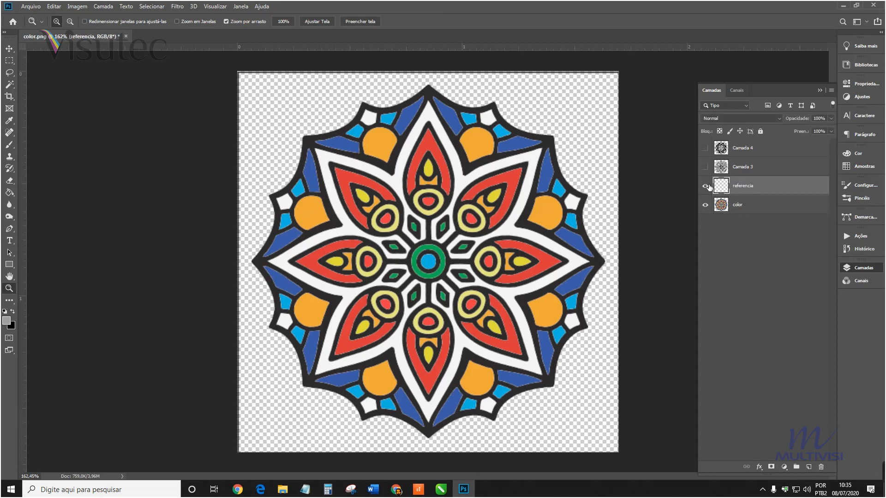
- Rename the white spot artwork layer, Camada 3, as "spot branco"
left_click(759, 171)
double_click(743, 167)
type("soot branco")
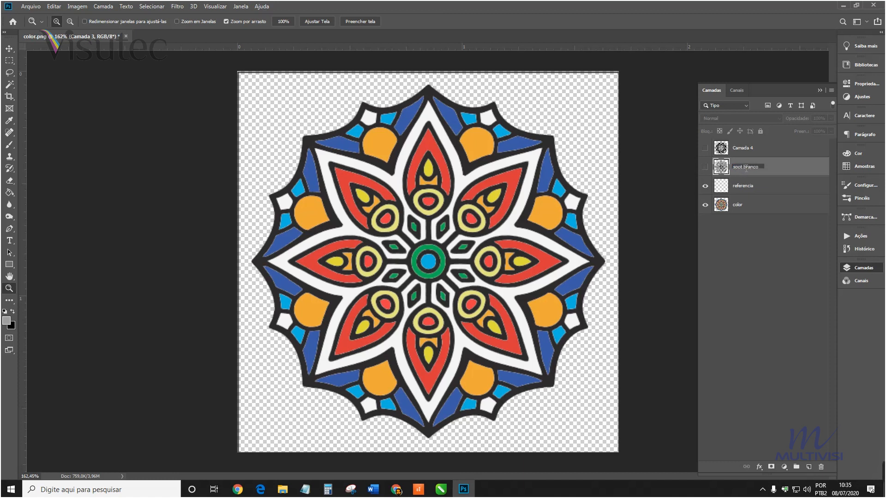
- Show only the varnish artwork layer, Camada 4, and rename it "spot verniz"
left_click(740, 151)
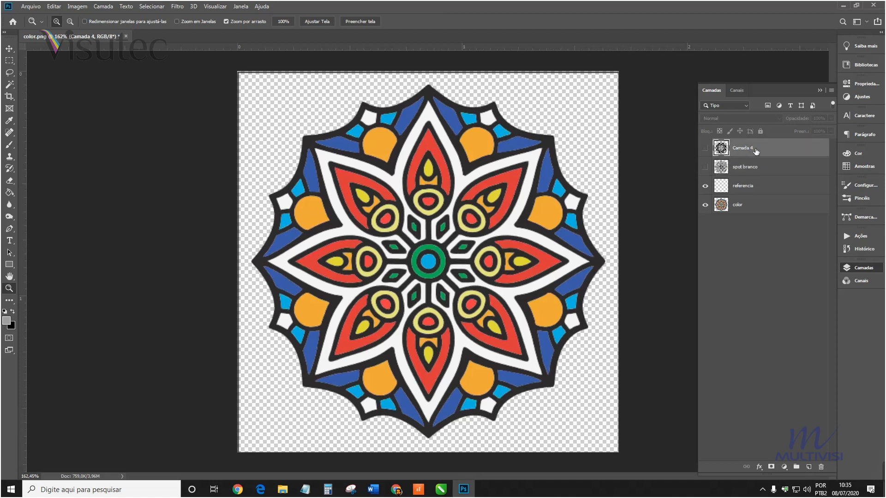
left_click(705, 185)
left_click(705, 204)
left_click(705, 147)
double_click(751, 148)
type("spot verme")
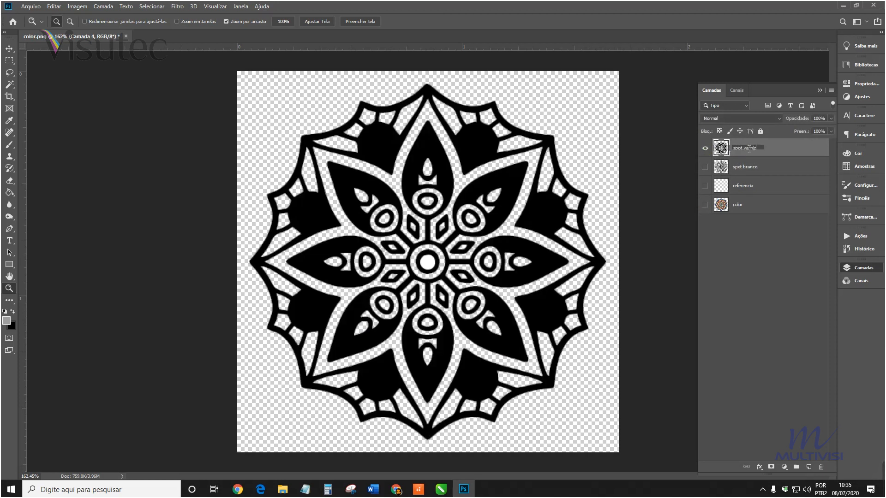
type("z")
left_click(736, 245)
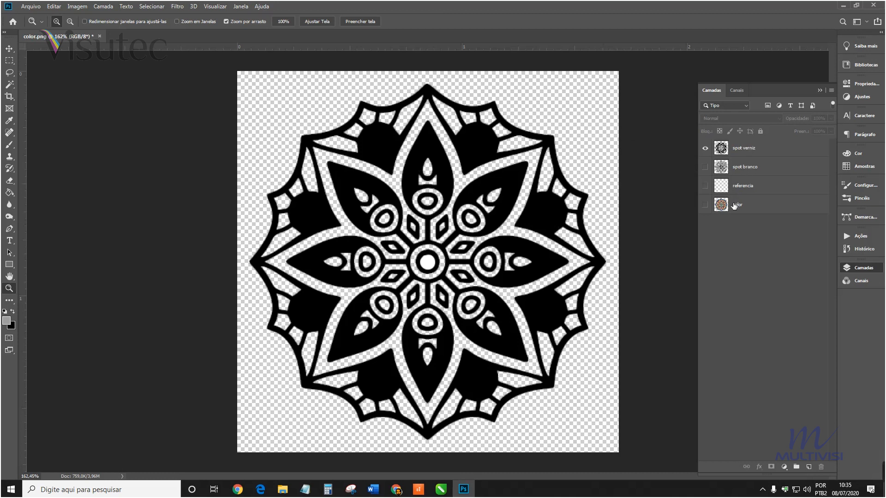
- Leave only the color layer visible and convert the image mode to CMYK without merging the layers
left_click(705, 148)
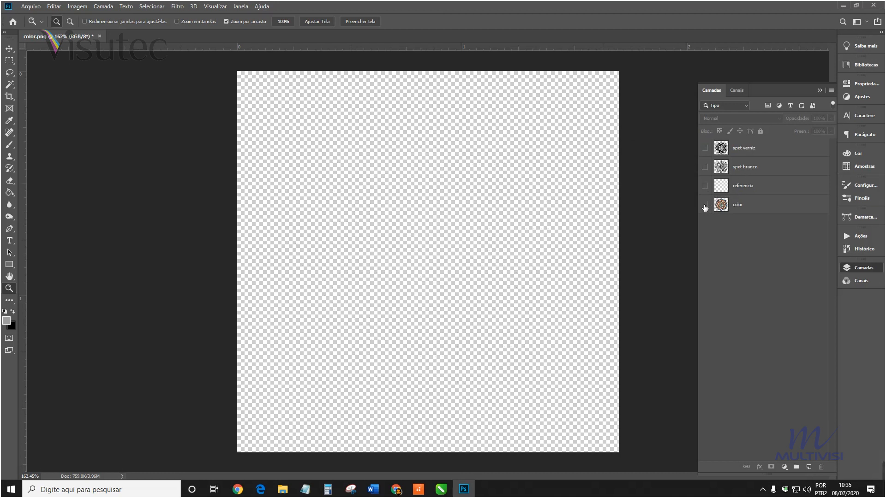
left_click(705, 205)
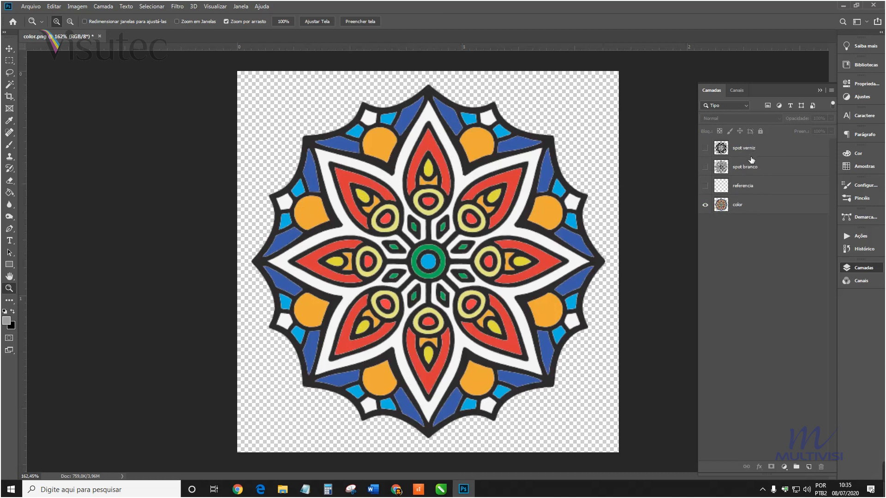
left_click(738, 91)
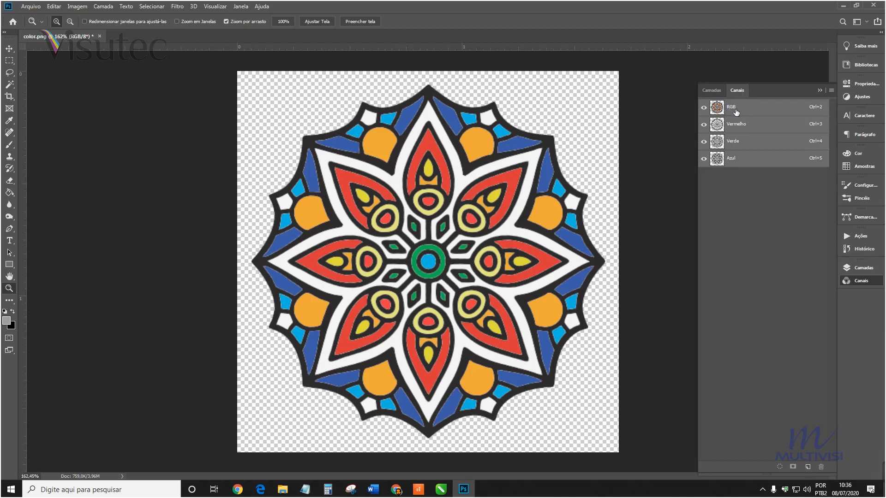
left_click(78, 7)
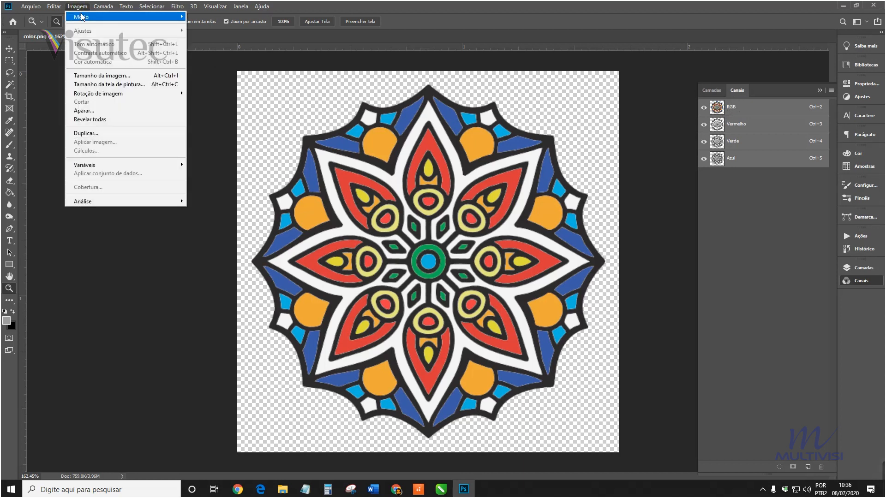
mouse_move(92, 17)
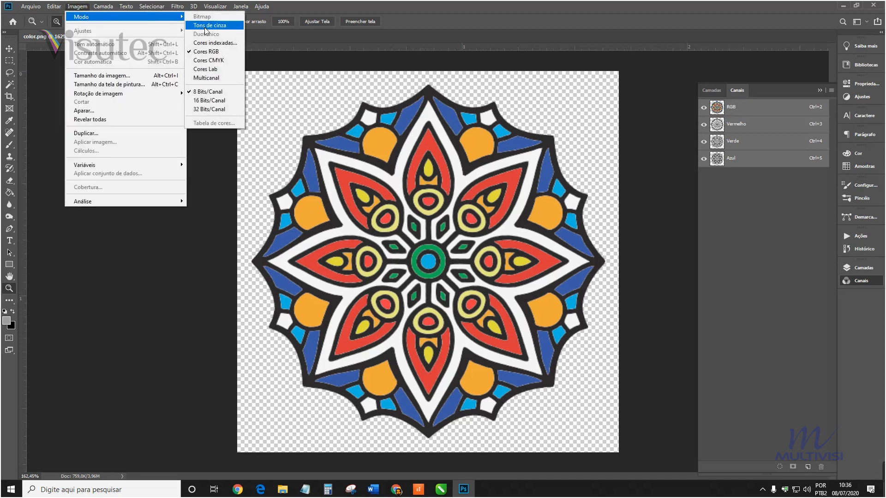
left_click(223, 61)
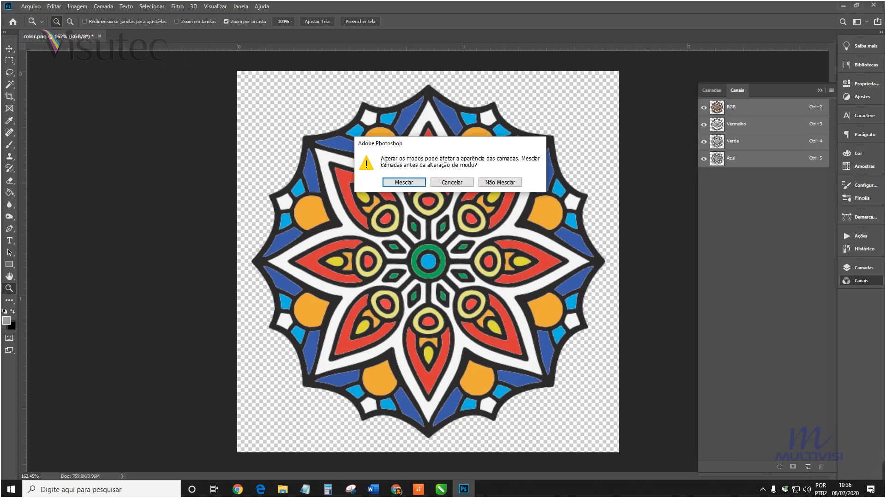
left_click(502, 184)
left_click(441, 197)
- Check the layers and channels of the CMYK image, hiding the black, yellow and magenta channels to view cyan alone
left_click(715, 91)
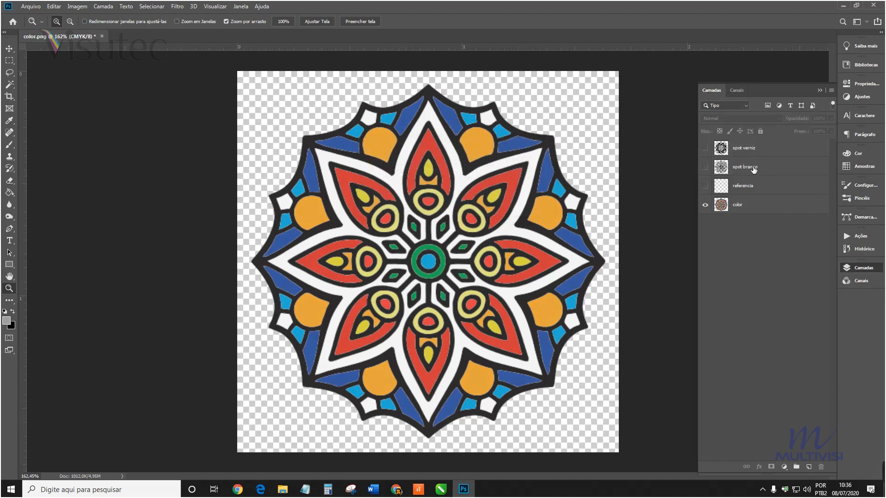
left_click(737, 91)
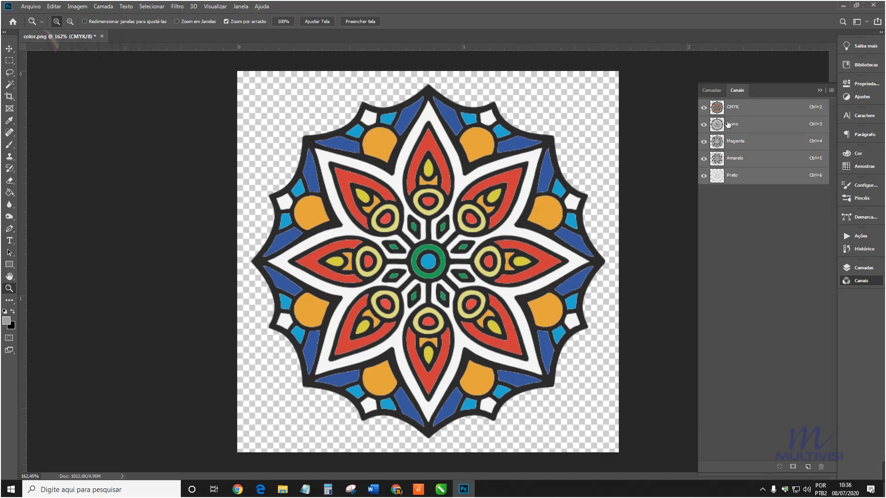
left_click(703, 175)
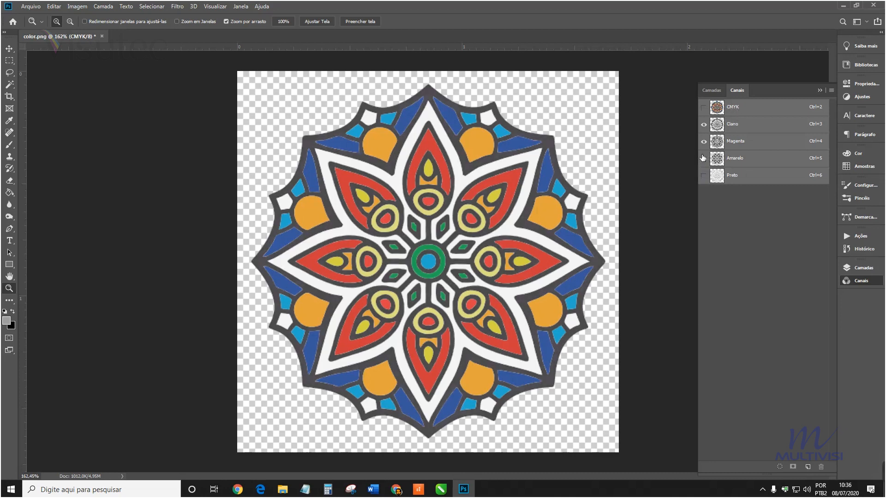
left_click(703, 158)
left_click(703, 142)
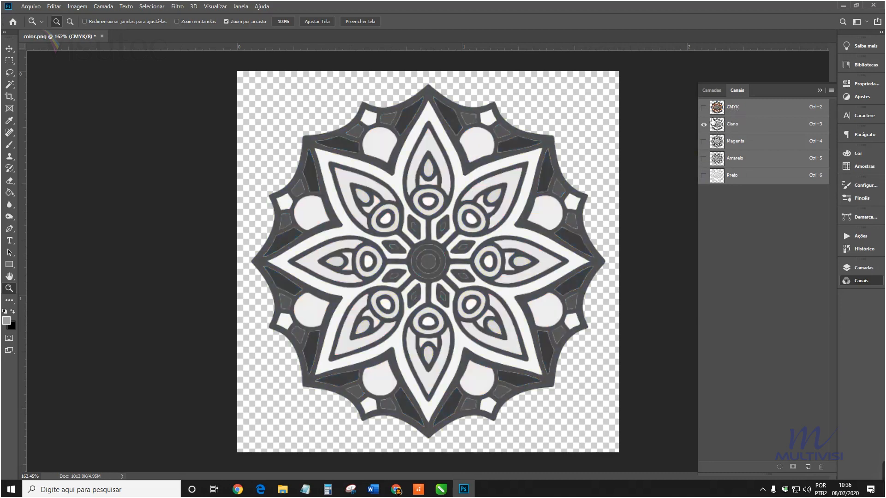
- Preview the cyan, magenta and yellow channels in turn with black, view black alone, and restore the full CMYK composite
left_click(703, 175)
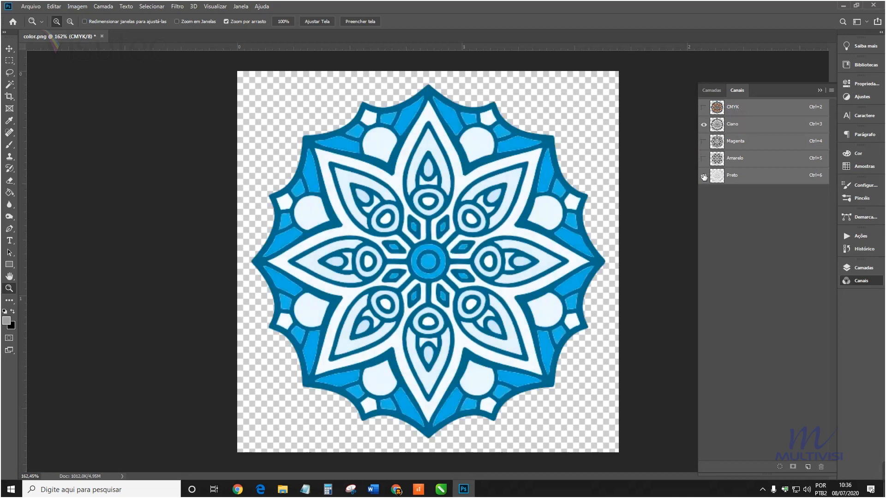
left_click(704, 124)
left_click(703, 142)
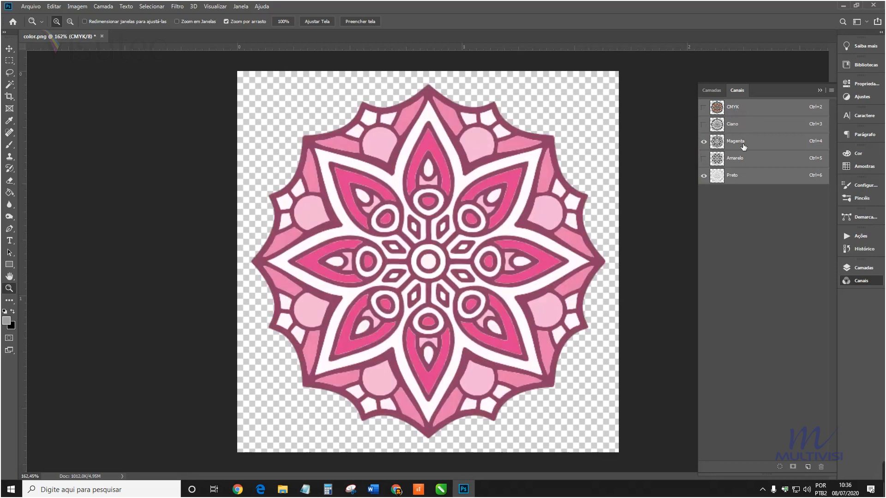
left_click(704, 141)
left_click(704, 158)
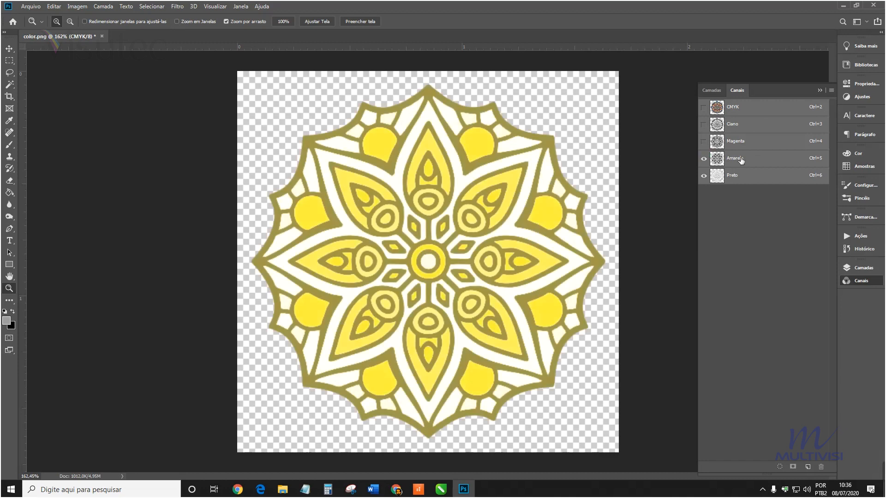
left_click(703, 159)
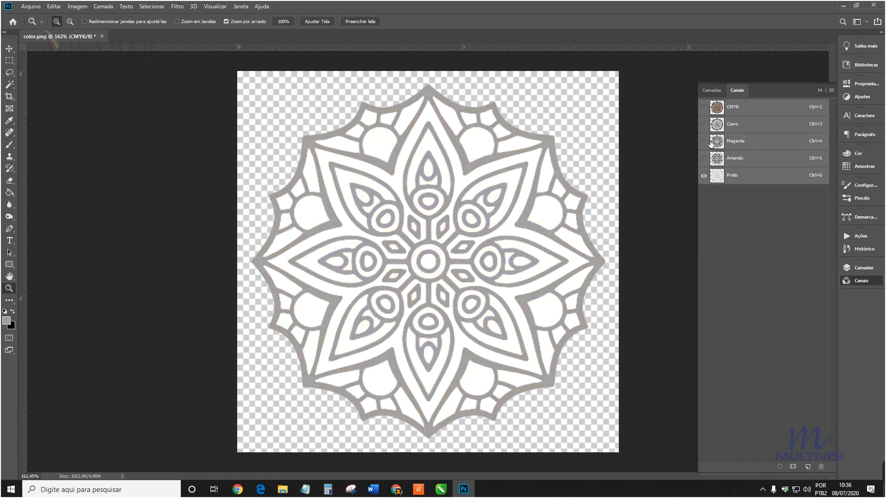
left_click(704, 108)
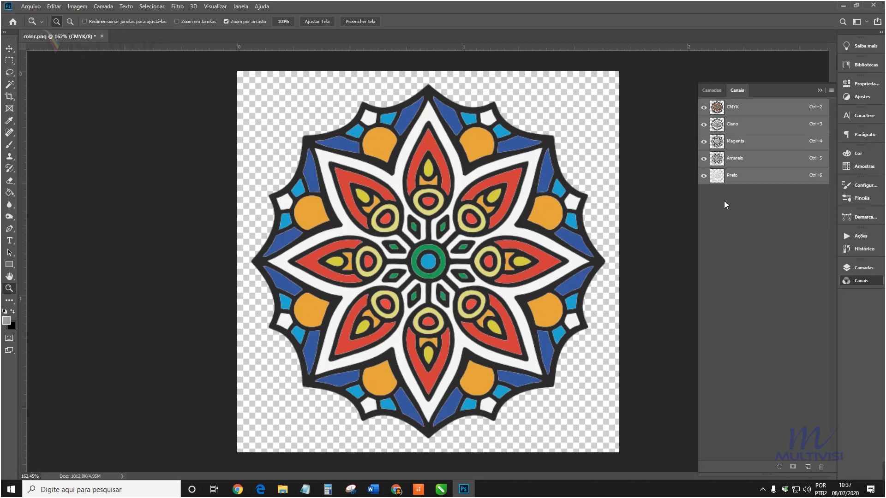
- Show only the referencia layer and load its transparency as a new selection
left_click(713, 91)
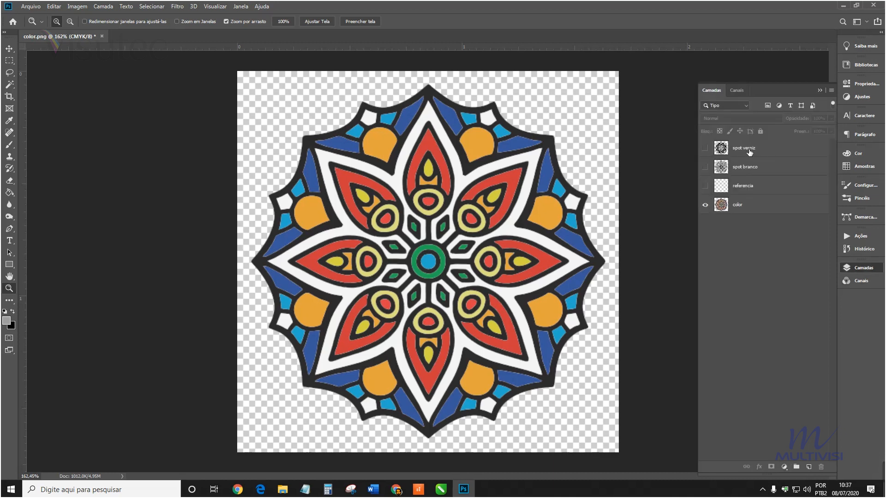
left_click(705, 186)
left_click(705, 205)
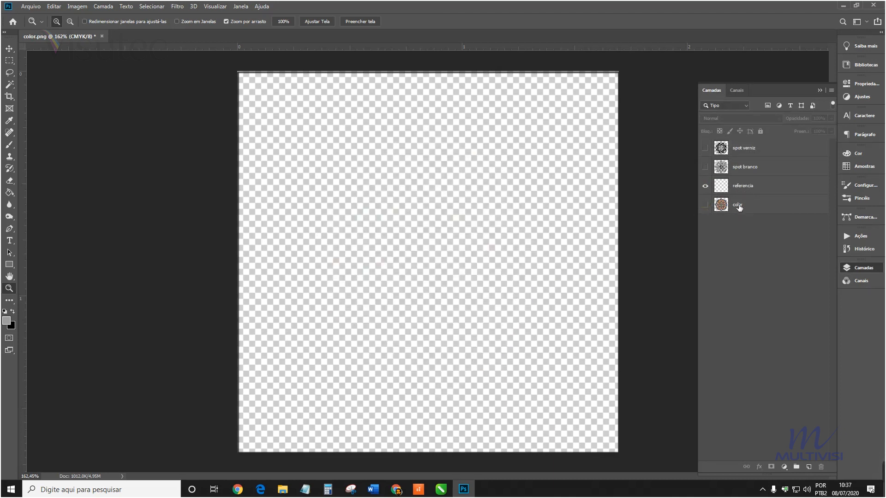
left_click(750, 187)
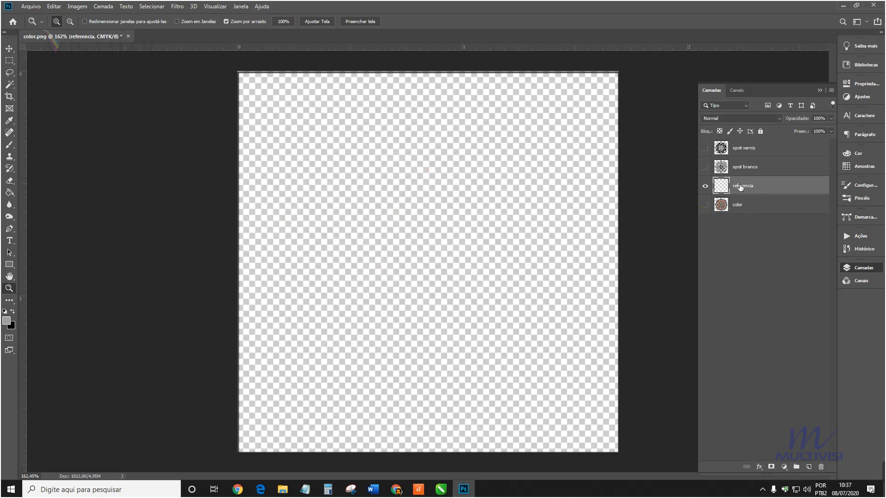
left_click(152, 7)
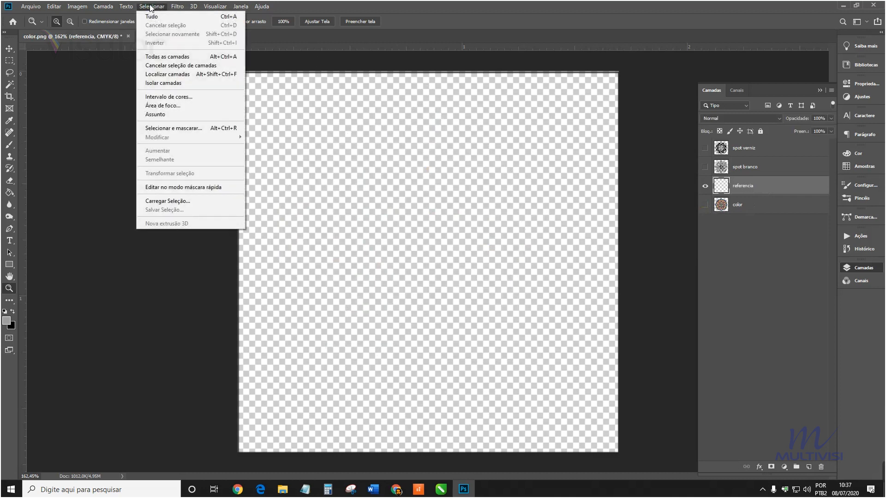
left_click(181, 203)
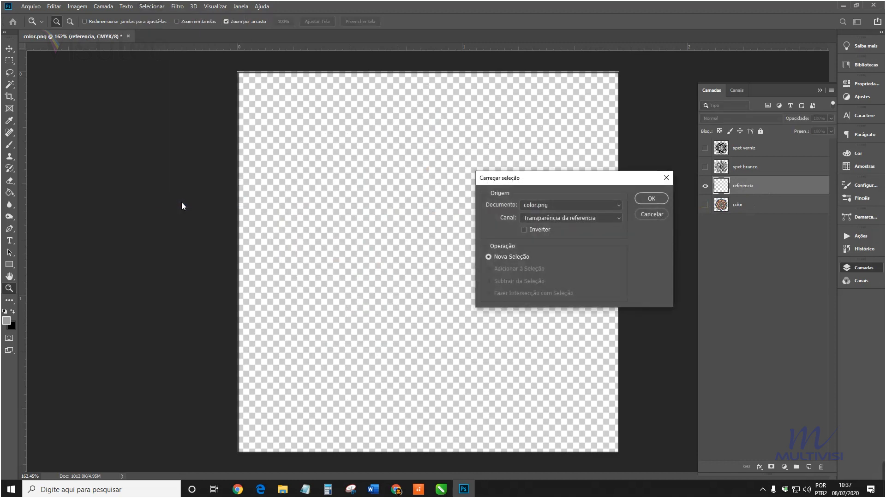
left_click(652, 198)
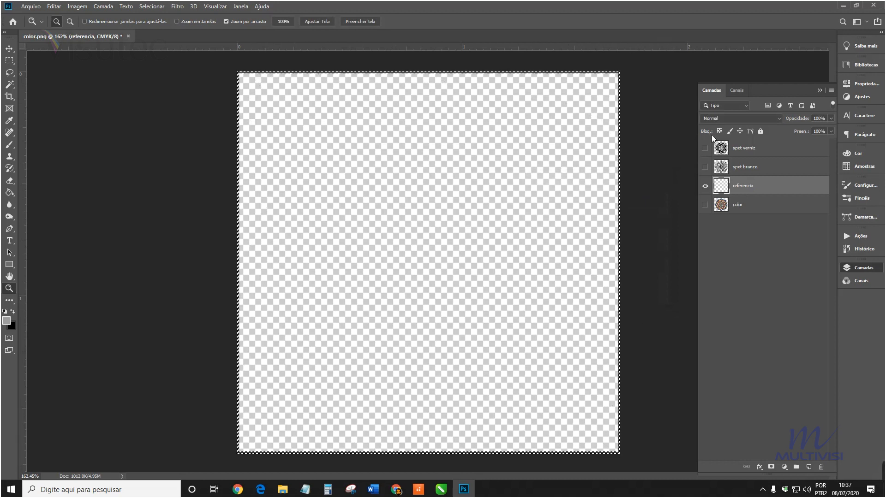
- Create a spot channel named "referencia" from the selection and check it with the CMYK channels temporarily hidden
left_click(738, 91)
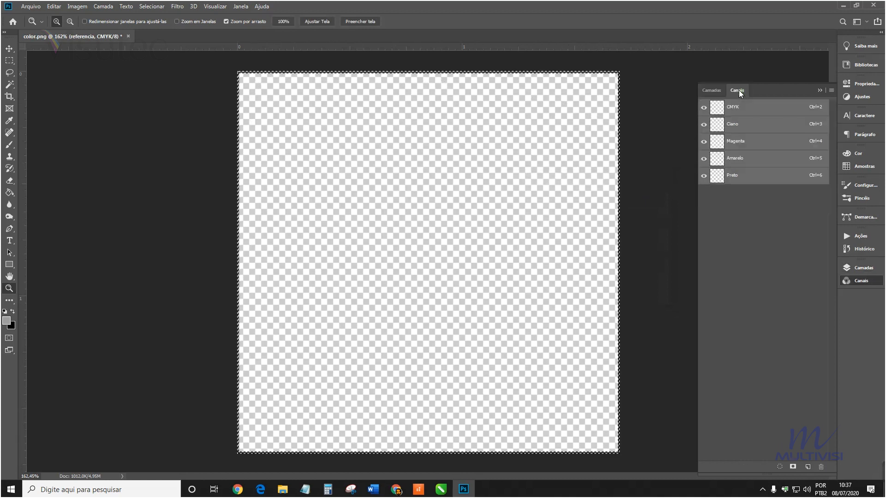
left_click(832, 90)
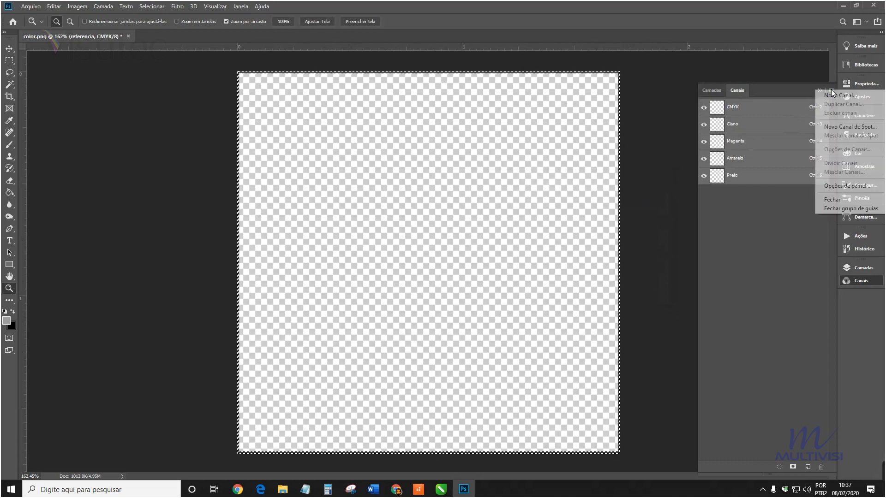
left_click(840, 127)
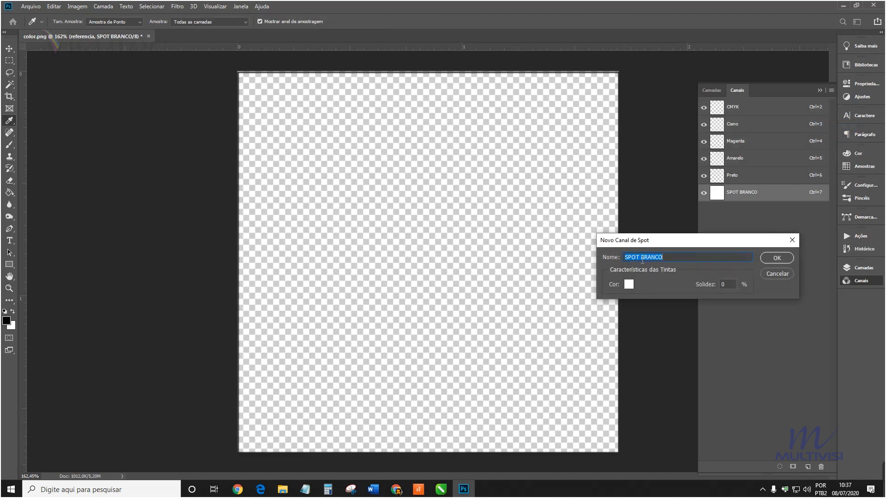
left_click_drag(669, 257, 609, 259)
type("referencia")
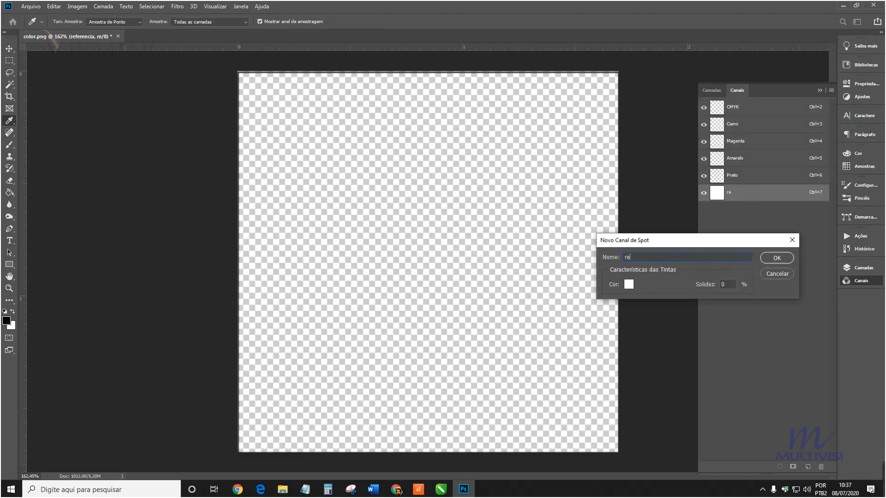
left_click(776, 258)
key("z")
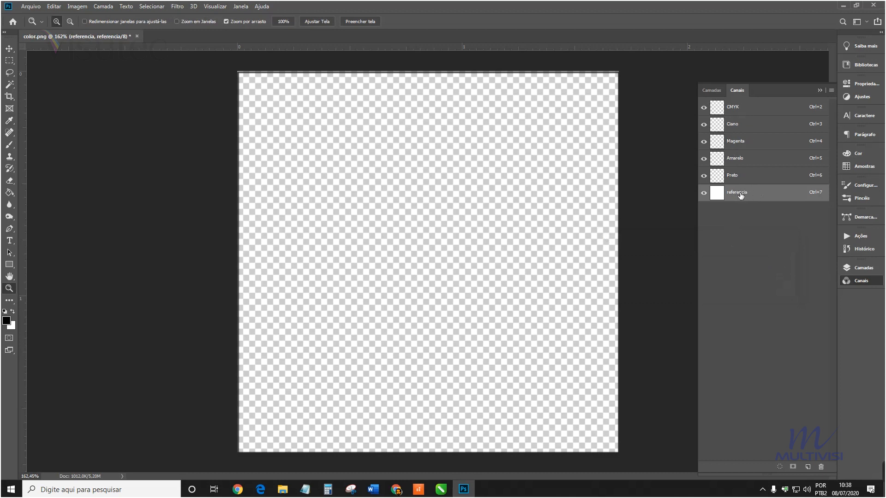
left_click(704, 108)
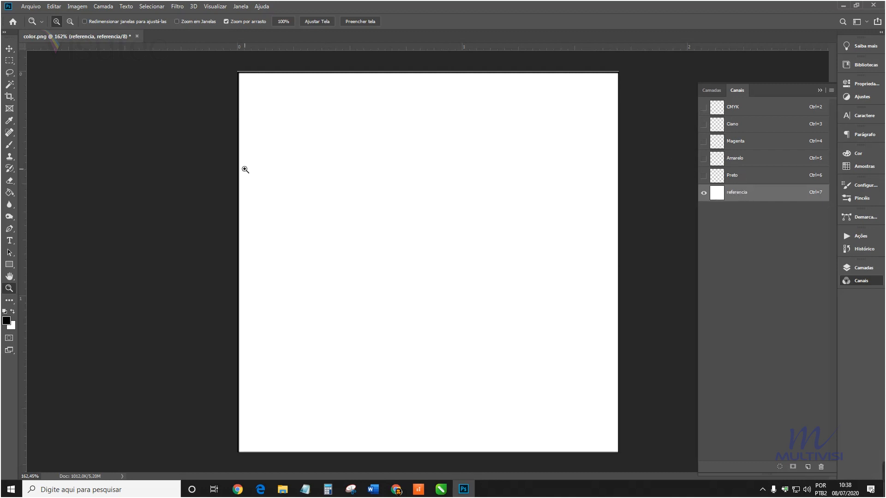
left_click(703, 107)
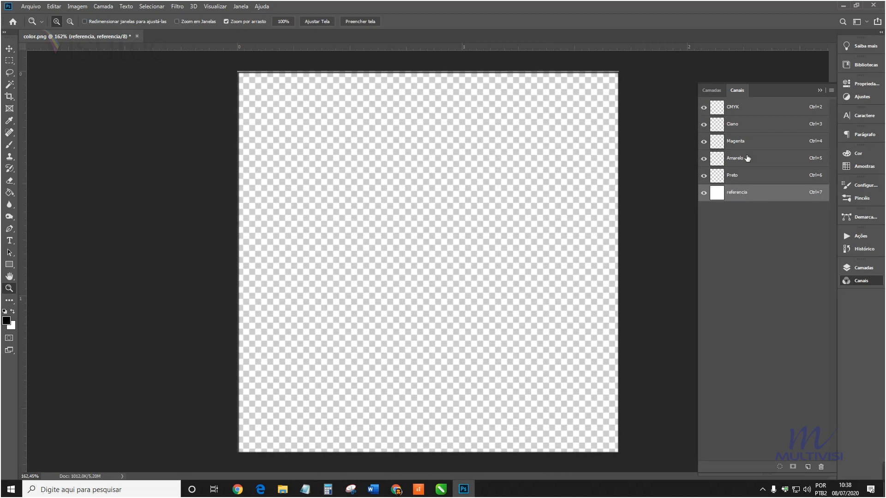
- Hide the referencia layer, then select the spot branco layer and make it the only visible one
left_click(712, 90)
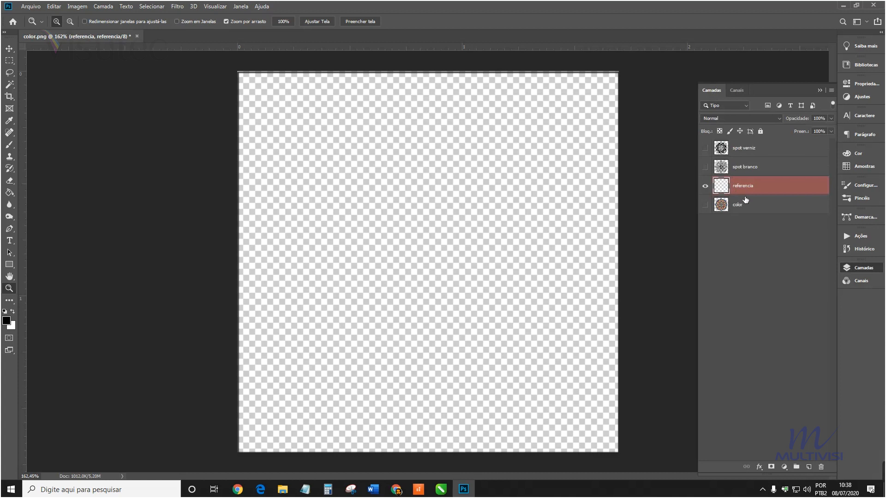
left_click(781, 236)
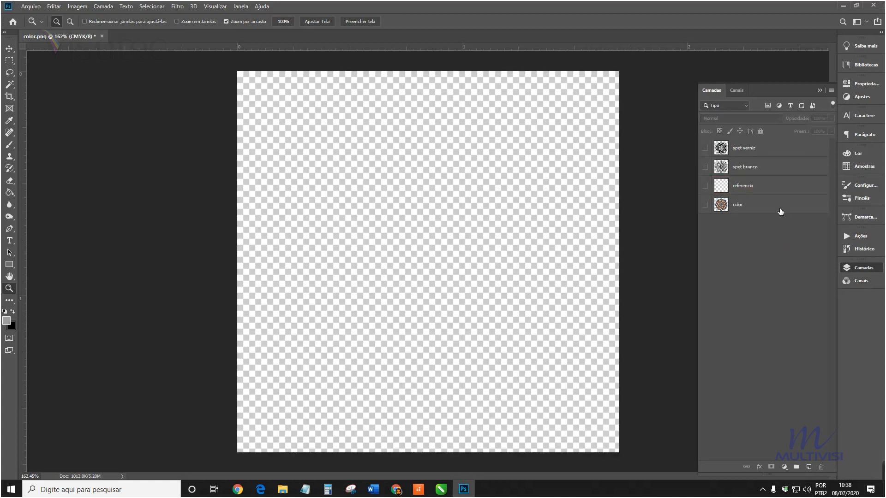
left_click(764, 168)
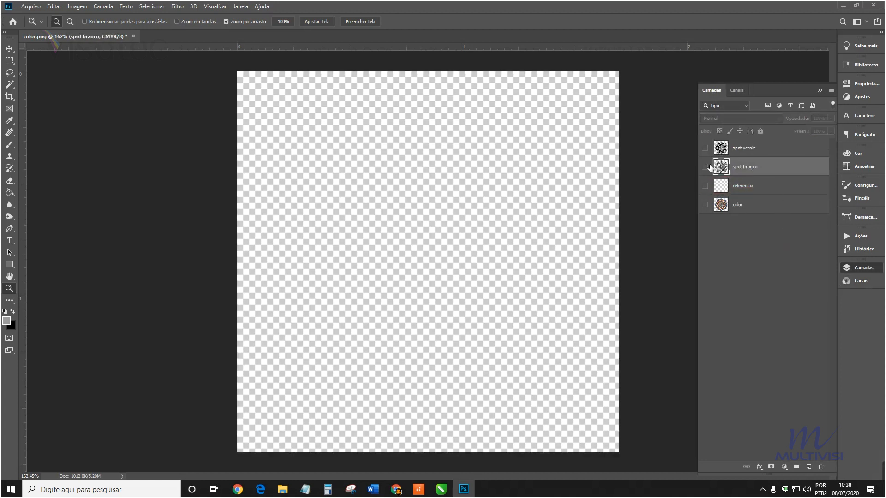
left_click(704, 168)
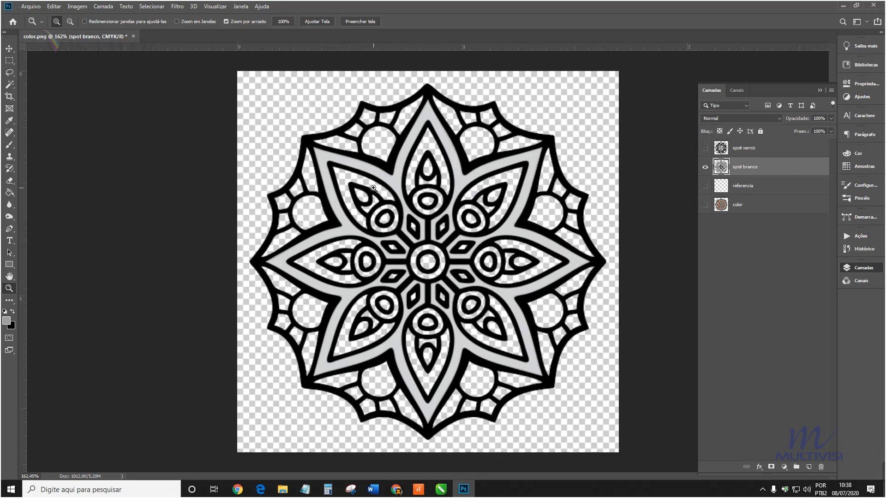
- Select the black areas of the spot branco artwork by color range, using Sombras with 100% tolerance and a range of 0
left_click(151, 7)
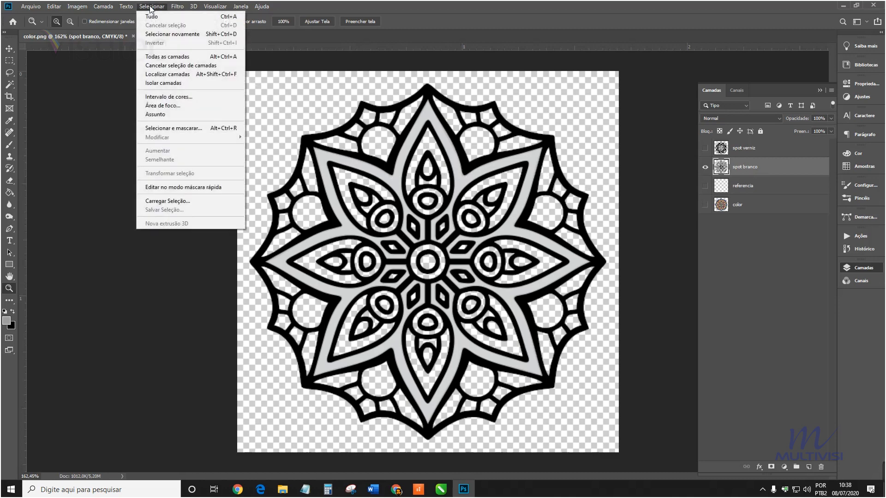
left_click(186, 98)
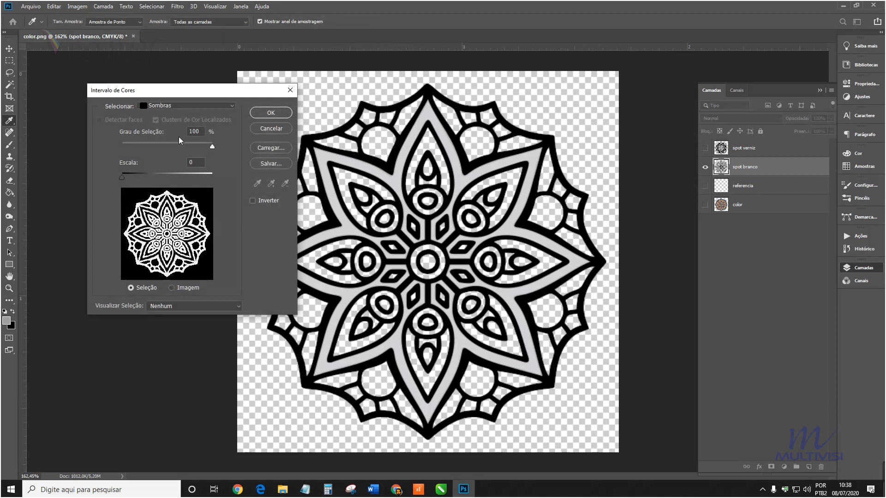
left_click(226, 106)
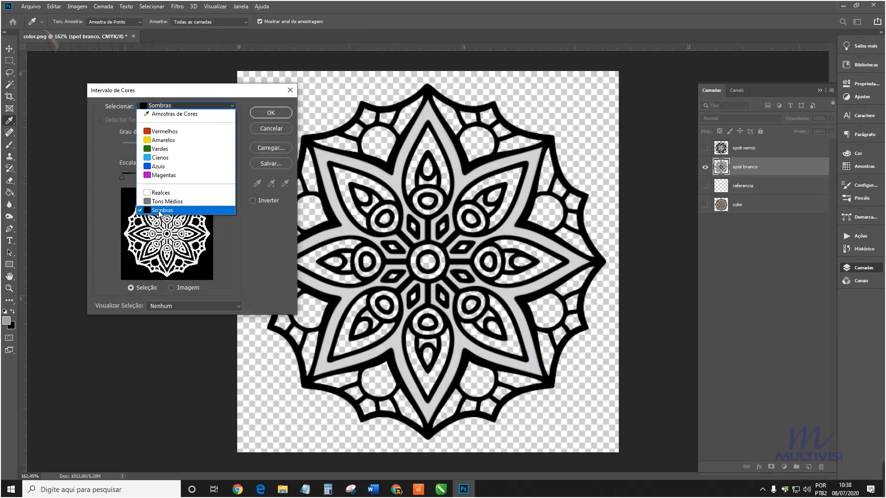
left_click(162, 213)
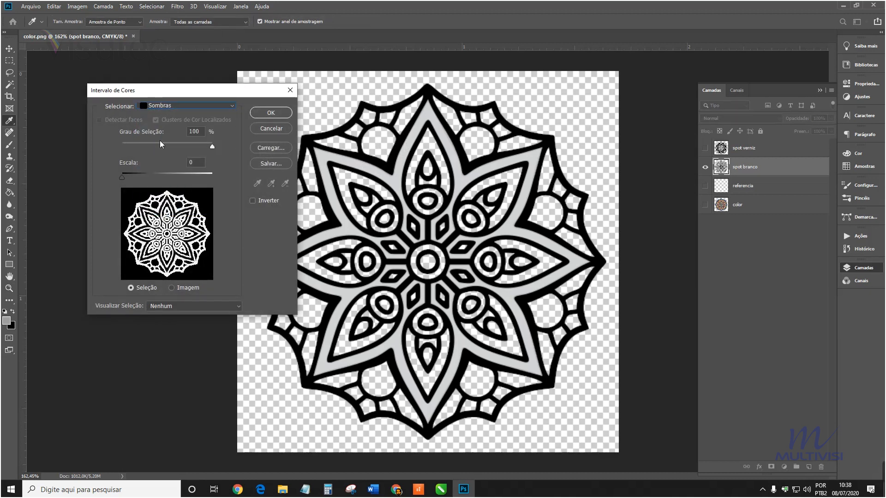
left_click(218, 148)
left_click(122, 177)
left_click(272, 112)
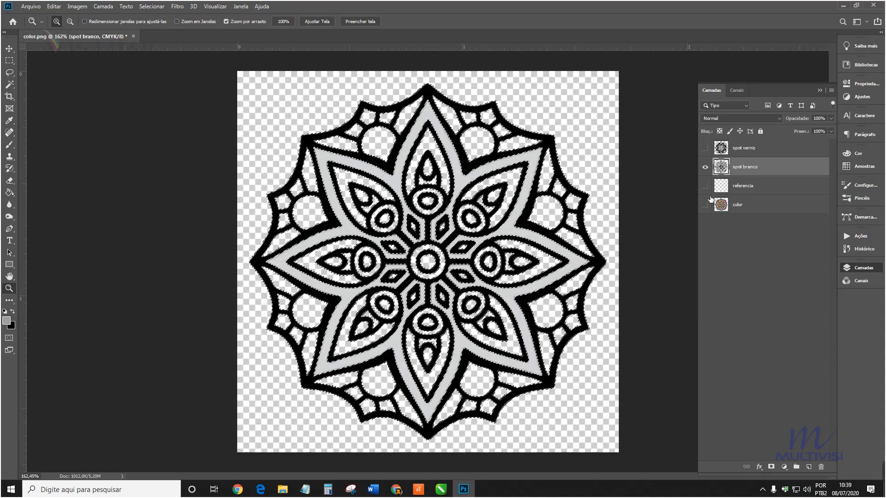
- Create a spot channel named "spot branco" from the selection and hide the CMYK and referencia channels to view it alone
left_click(742, 90)
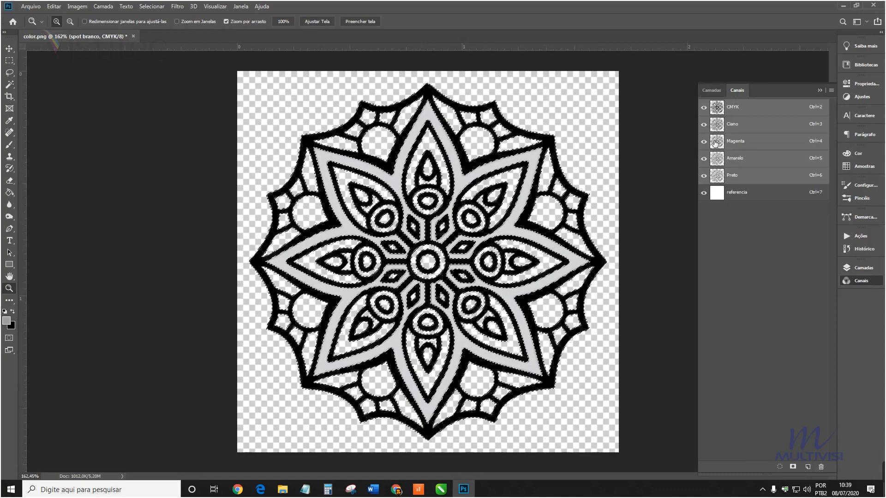
left_click(831, 91)
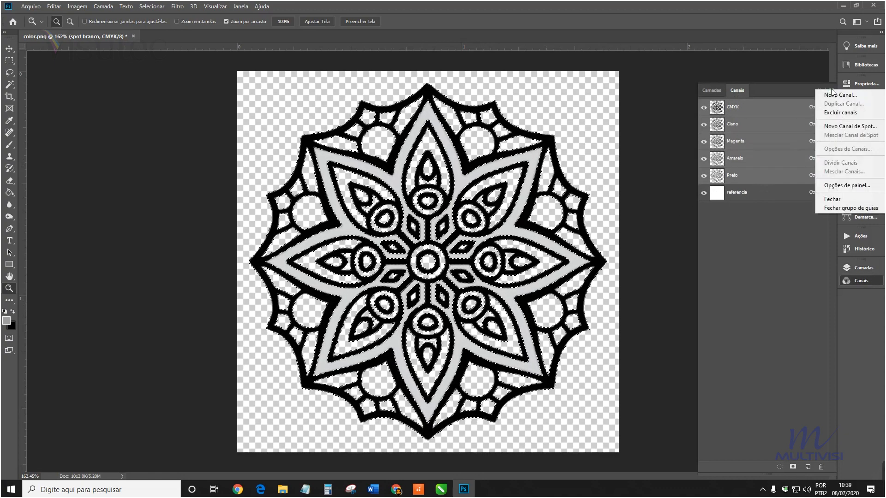
left_click(852, 128)
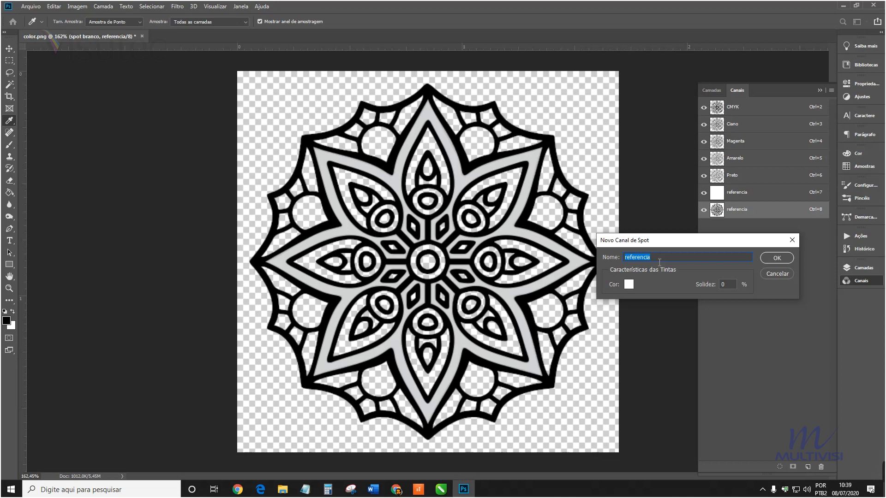
type("spot ")
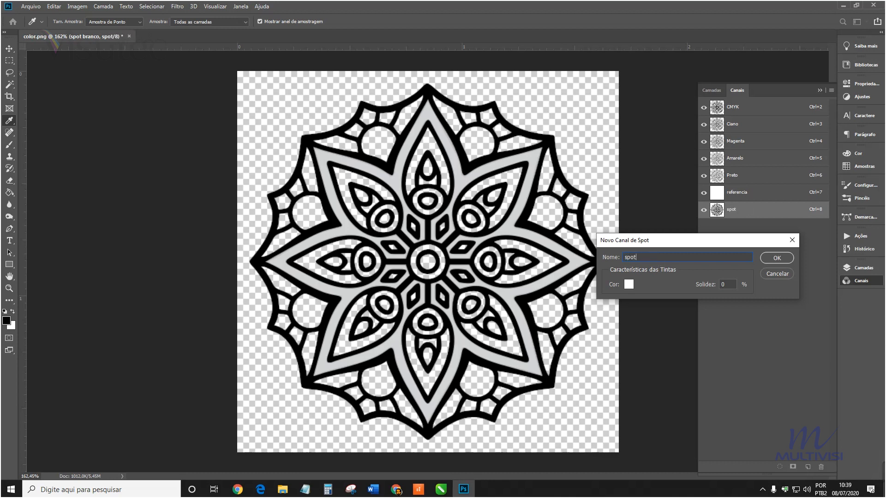
type("branco")
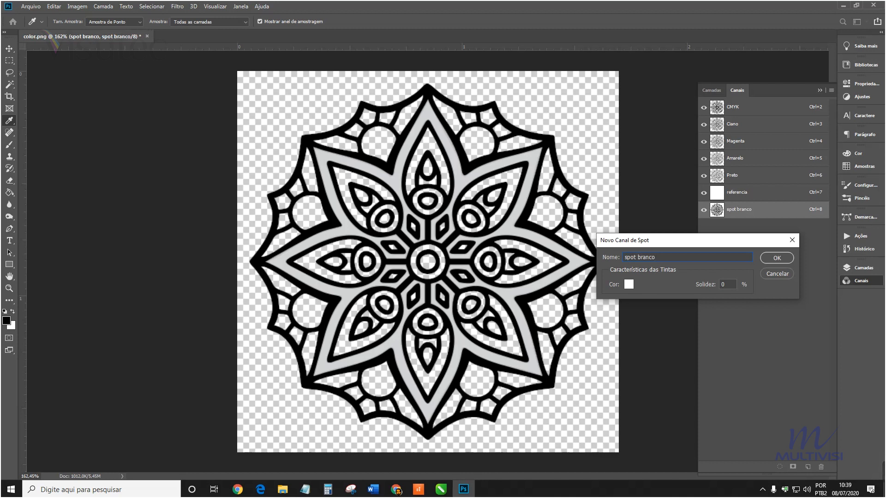
left_click(778, 258)
key("z")
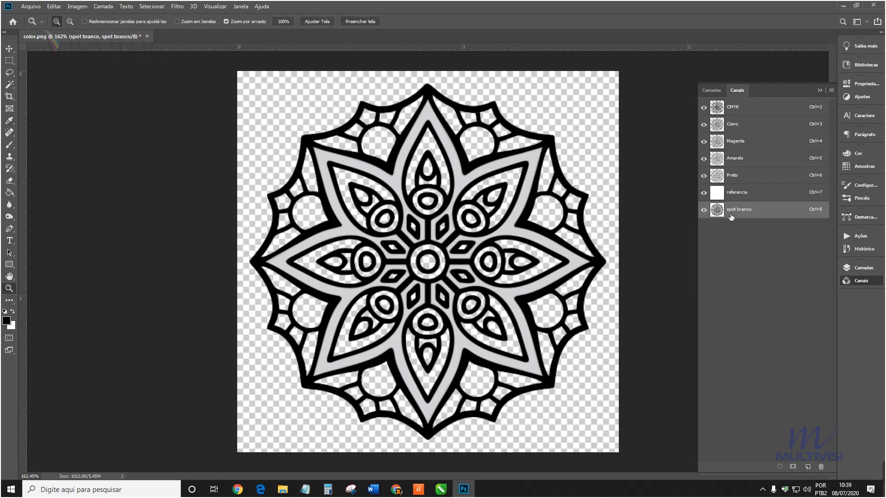
left_click(704, 108)
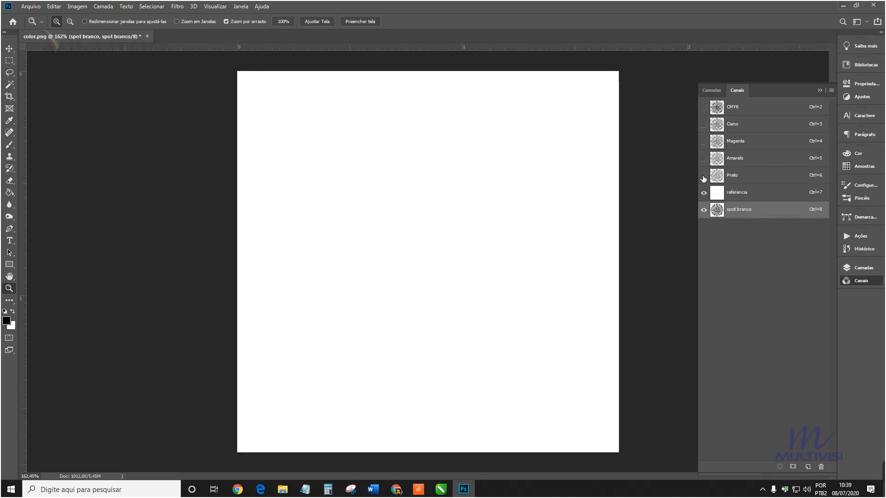
left_click(704, 193)
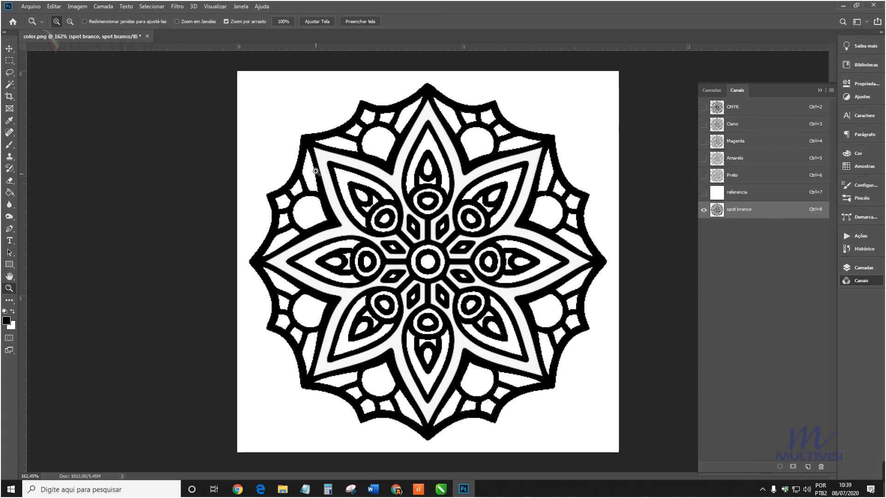
- Sample the white and light grey areas of the spot branco channel to compare their color values, then discard the sampled color
left_click(7, 321)
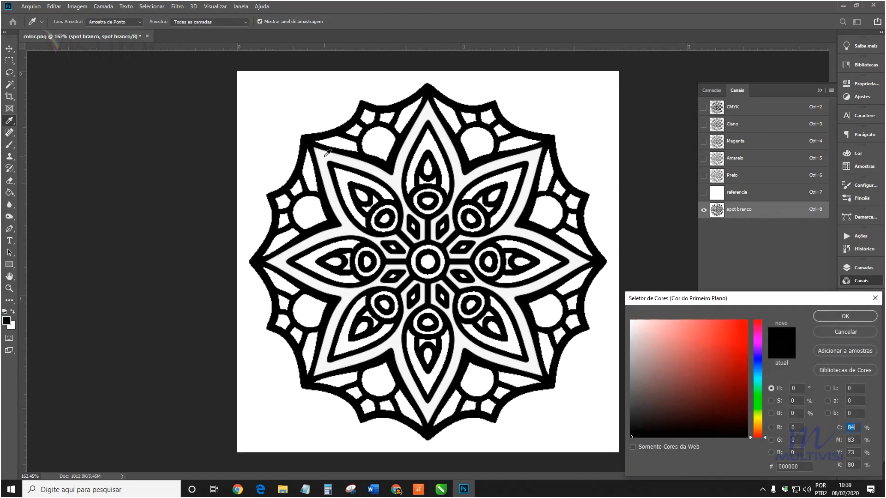
left_click(379, 146)
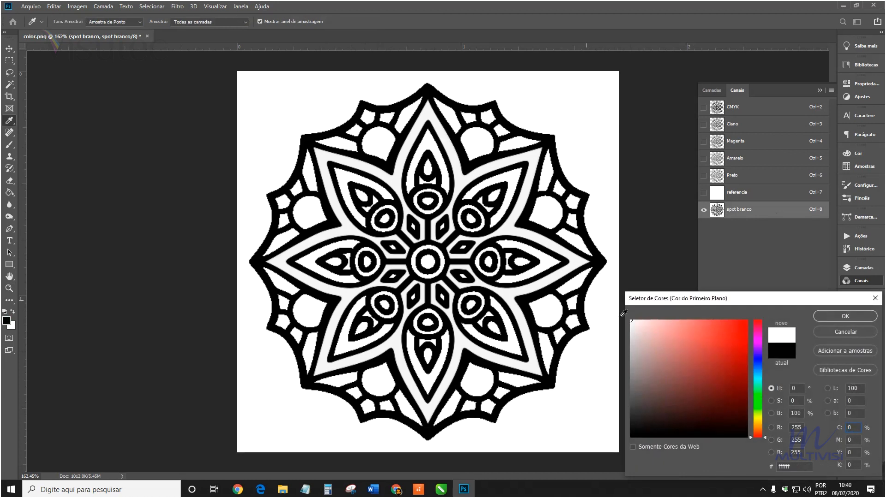
left_click(401, 179)
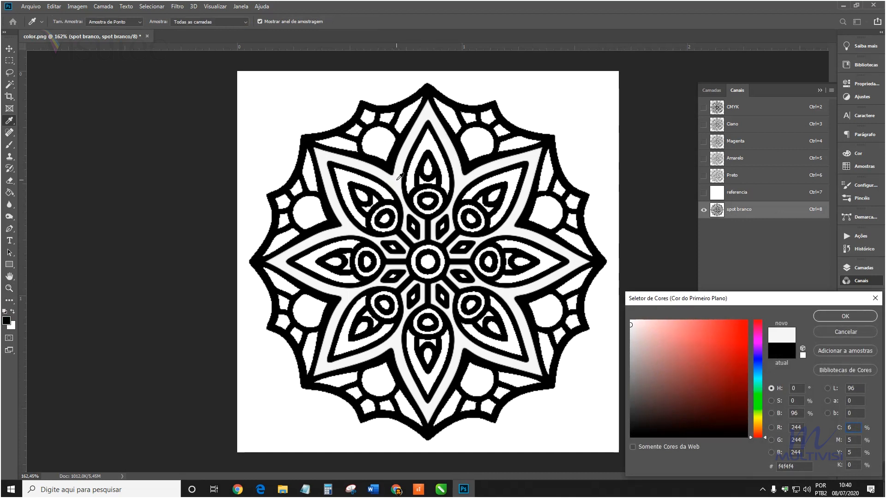
left_click(850, 332)
key("z")
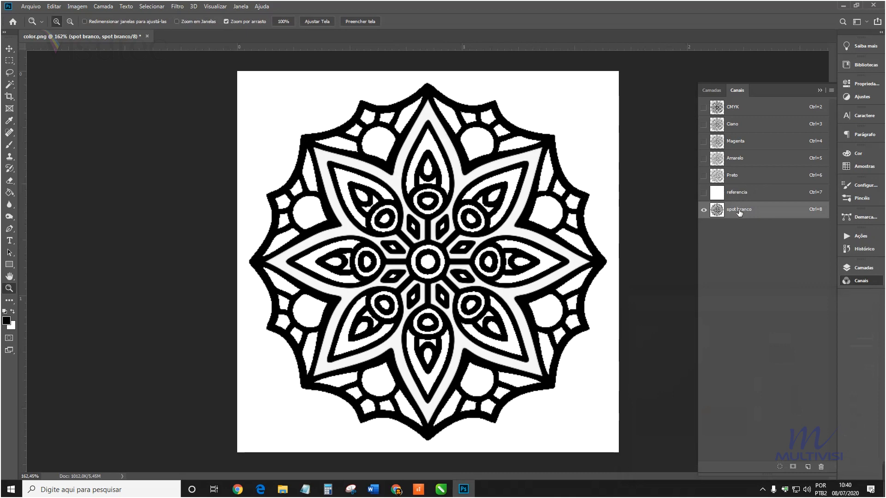
- Hide the spot branco layer, then show and select the spot verniz layer
left_click(716, 91)
left_click(774, 215)
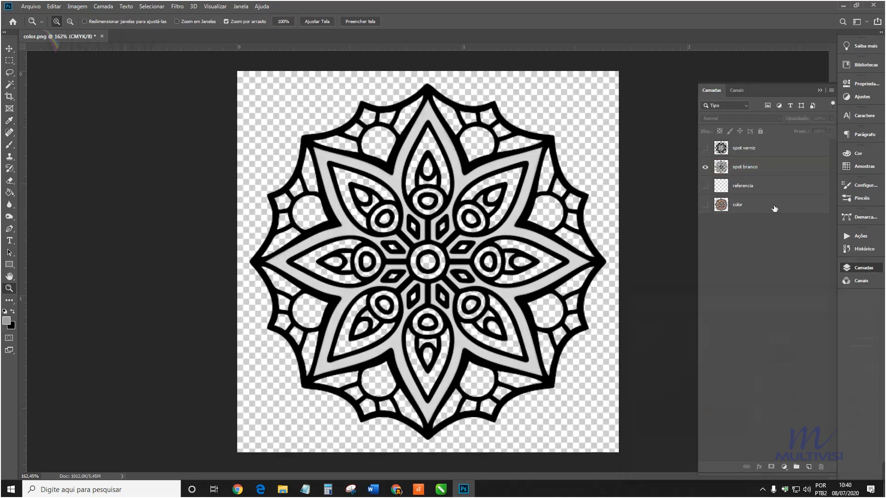
left_click(705, 168)
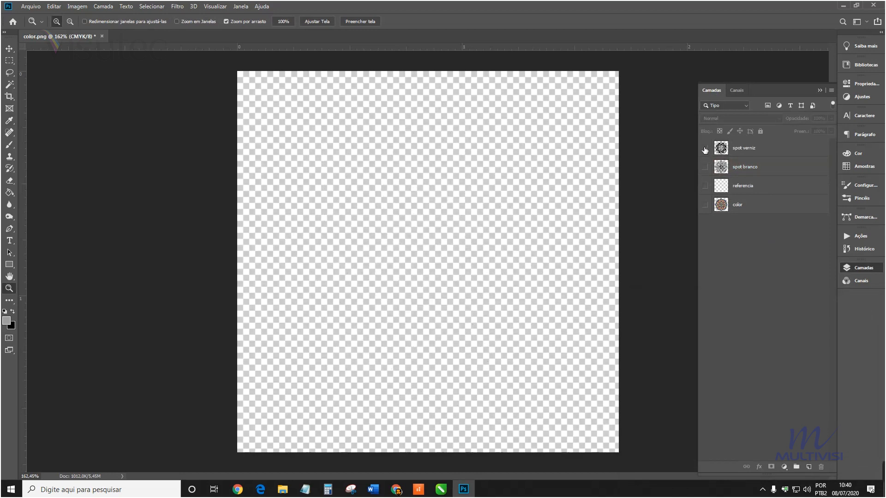
left_click(704, 148)
left_click(771, 151)
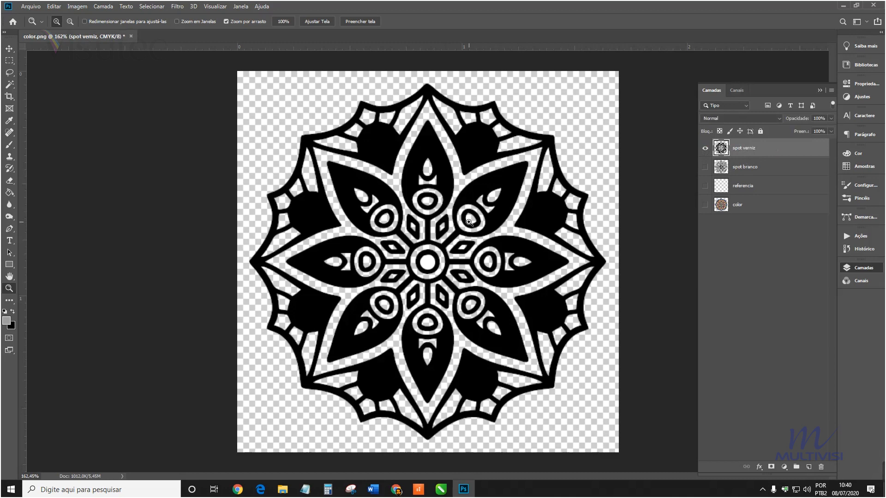
- Select the black areas of the spot verniz artwork by color range, using Sombras with 100% tolerance and a range of 0
left_click(154, 11)
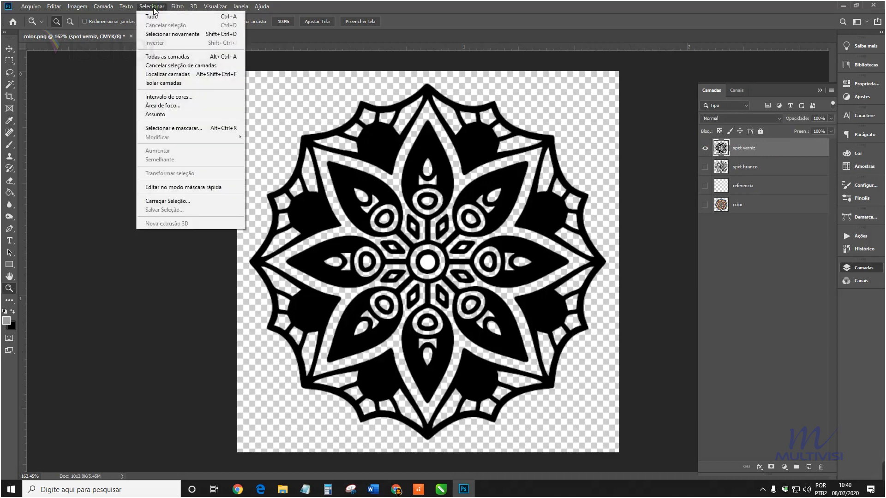
left_click(187, 98)
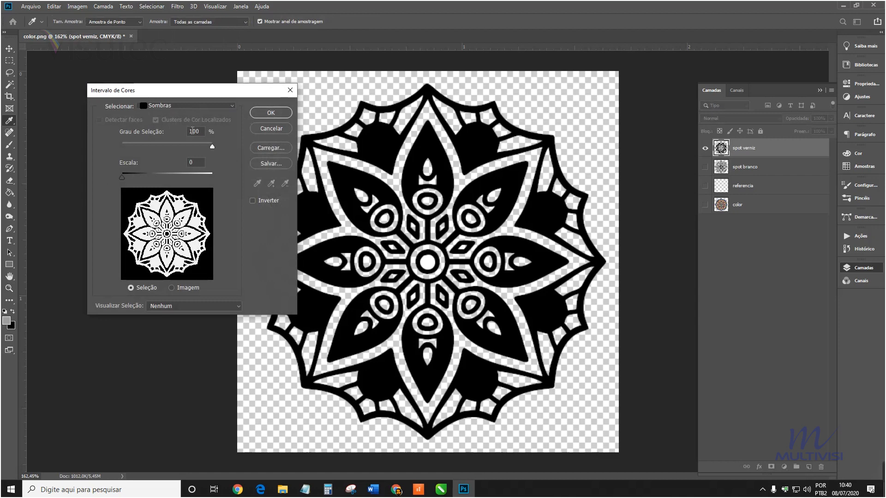
left_click(270, 113)
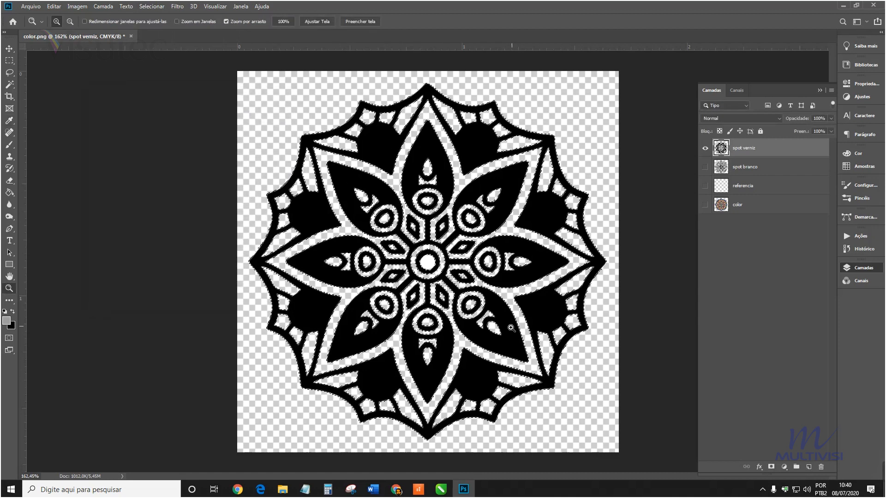
- Create a spot channel named "spot verniz" from the selection, keeping the white ink color and 0% solidity
left_click(738, 91)
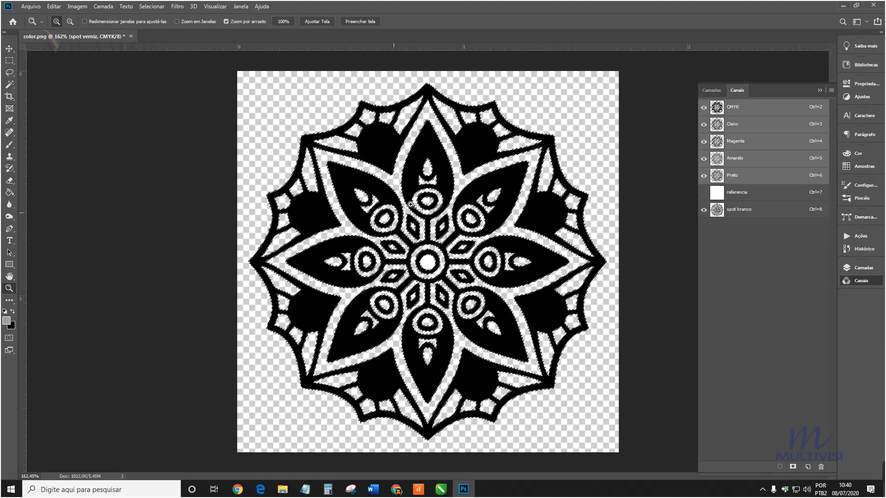
left_click(831, 90)
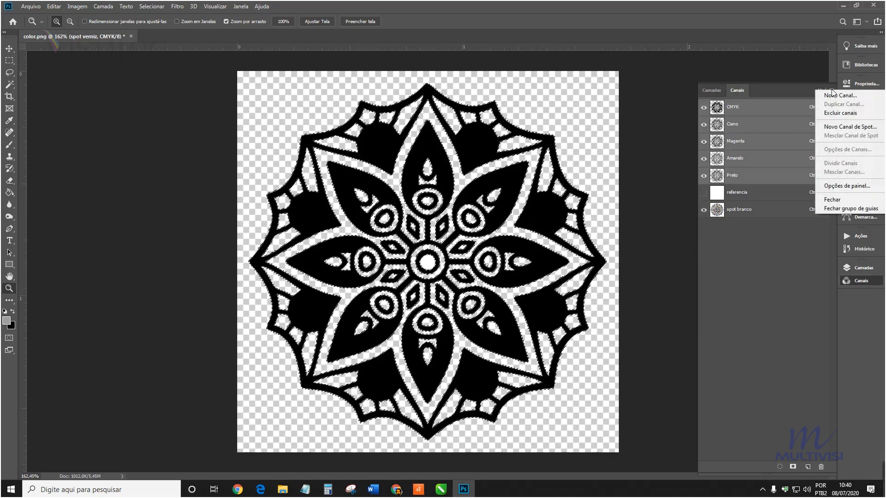
left_click(840, 128)
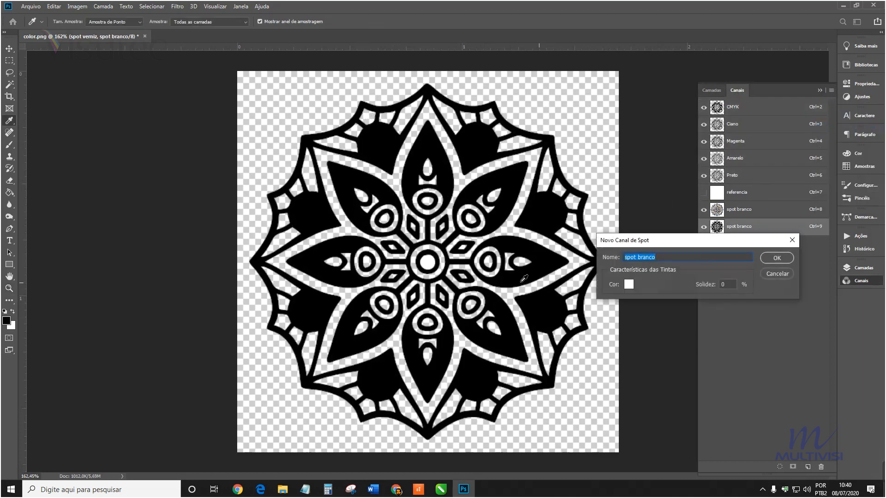
double_click(638, 258)
type("verni")
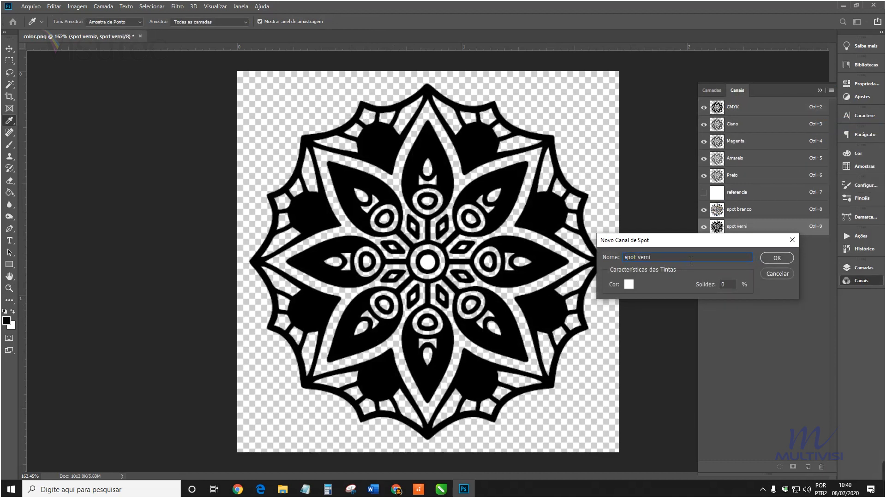
left_click(777, 258)
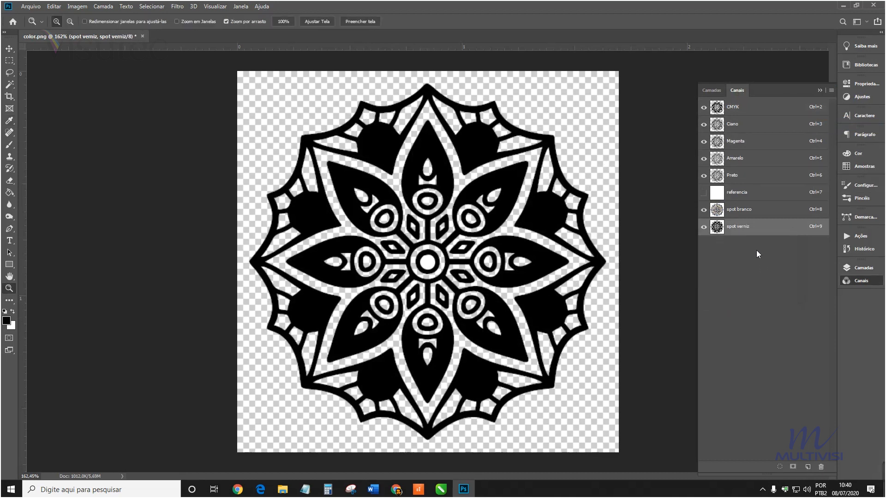
- Hide the spot verniz layer, then show and select the color layer
left_click(712, 90)
left_click(705, 149)
left_click(705, 205)
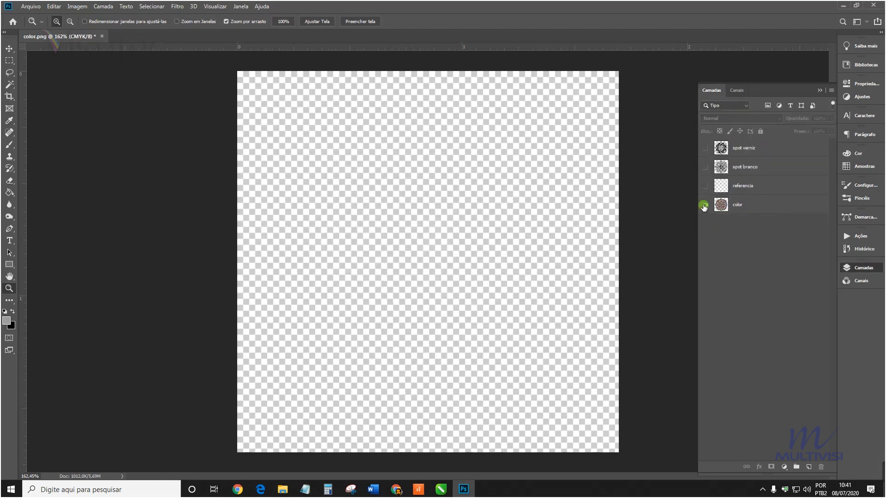
left_click(754, 207)
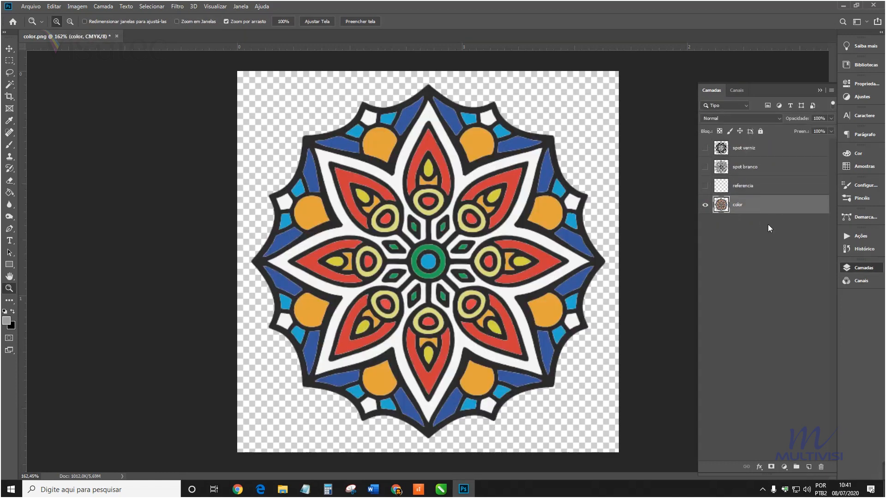
- Delete the referencia, spot branco and spot verniz layers, then check the list of channels
left_click(769, 186)
left_click(780, 169, "shift")
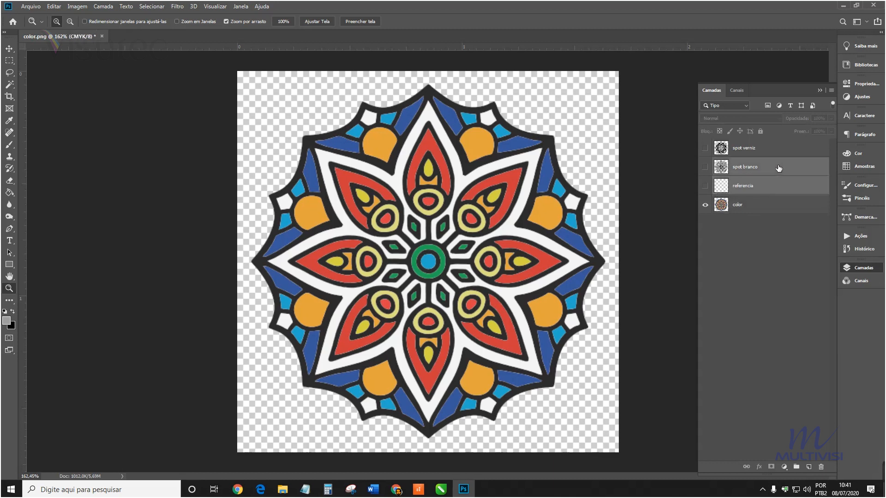
left_click(786, 148, "shift")
left_click_drag(785, 147, 822, 466)
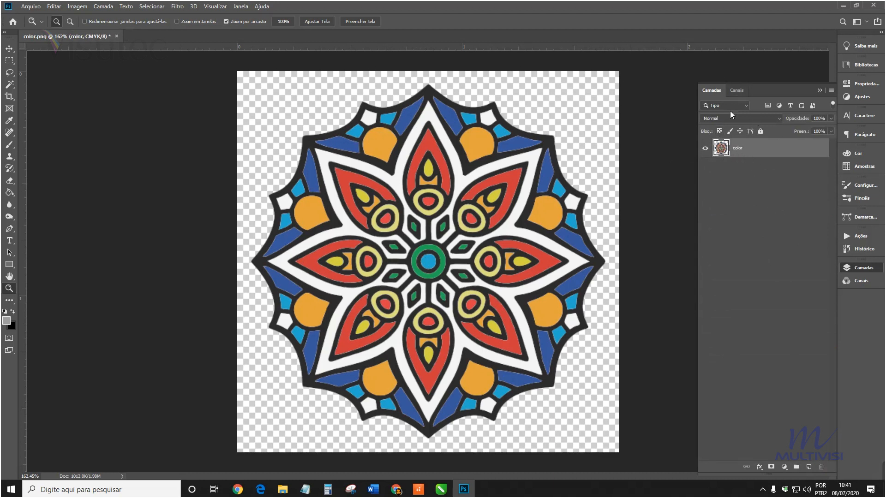
left_click(734, 91)
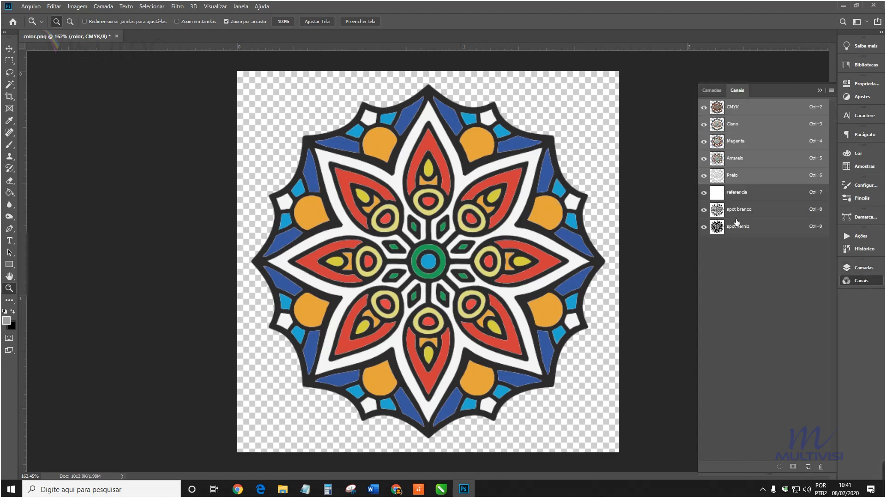
left_click(712, 91)
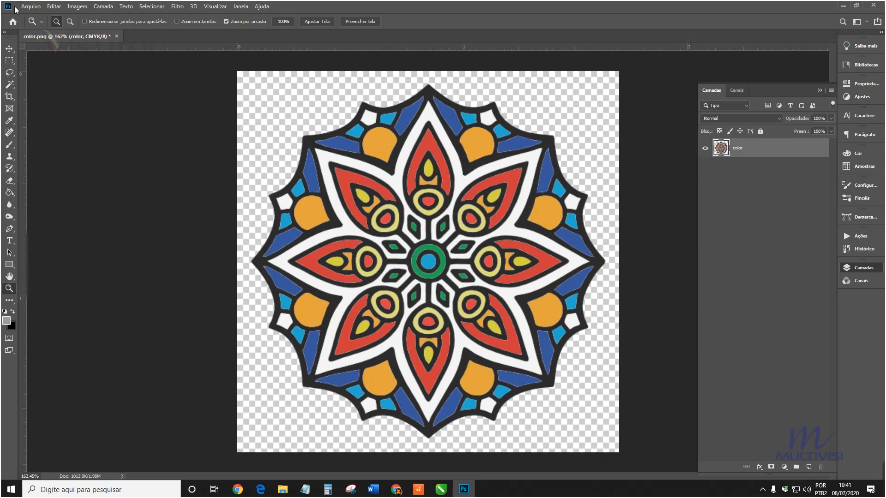
- Save the file as a TIFF named color in the Impressora UV8 9060 folder, with spot colors and layers, no image compression and RLE layer compression
left_click(31, 6)
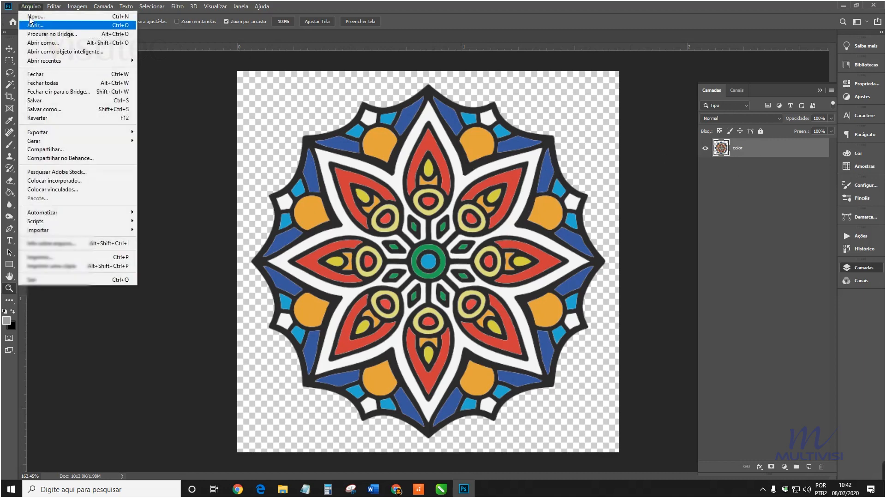
left_click(62, 111)
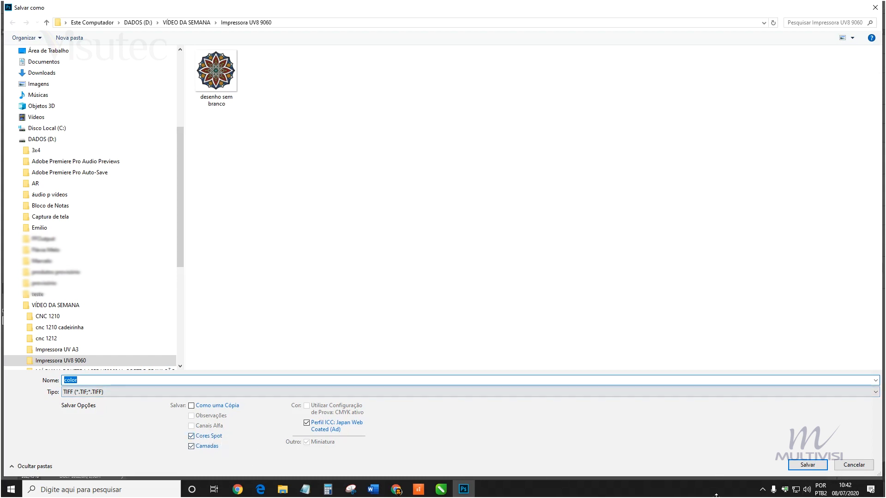
left_click(807, 465)
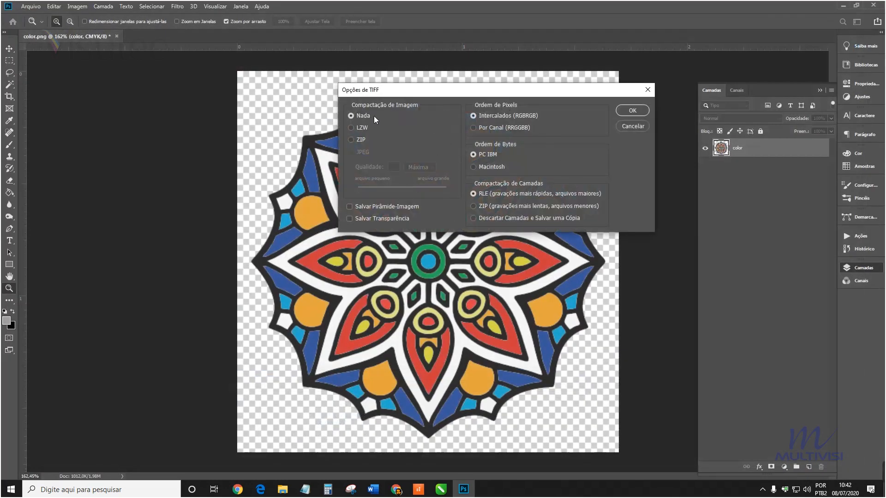
left_click(636, 110)
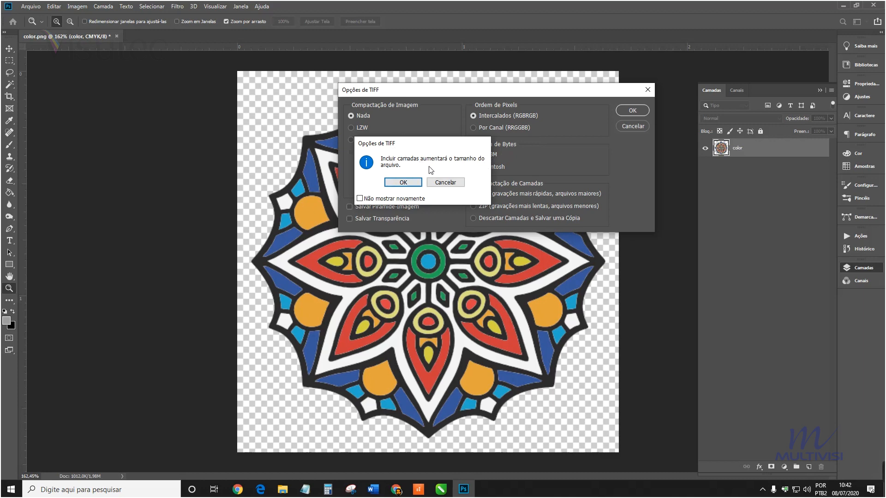
left_click(403, 182)
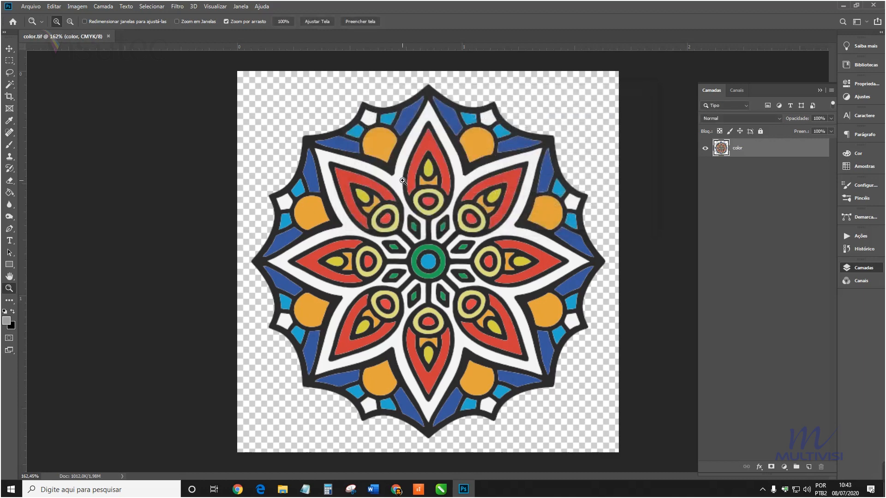
- Close the saved document and reopen the color TIFF file from the Impressora UV8 9060 folder
left_click(109, 36)
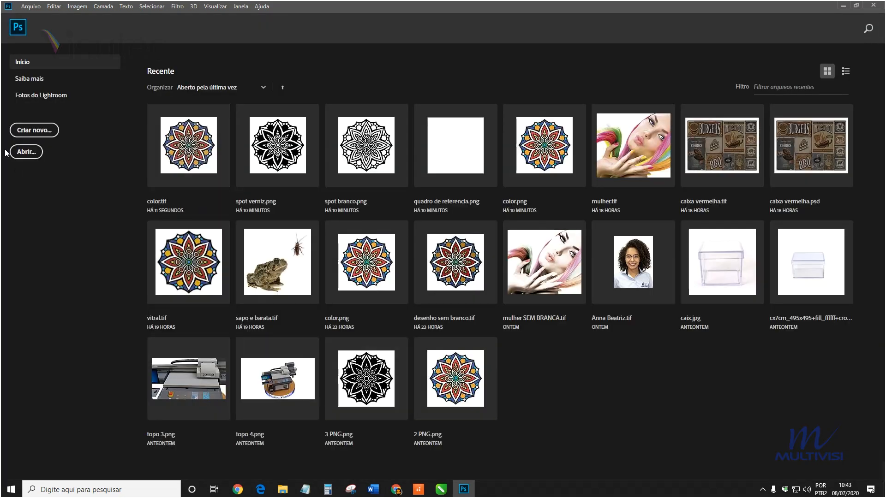
left_click(26, 152)
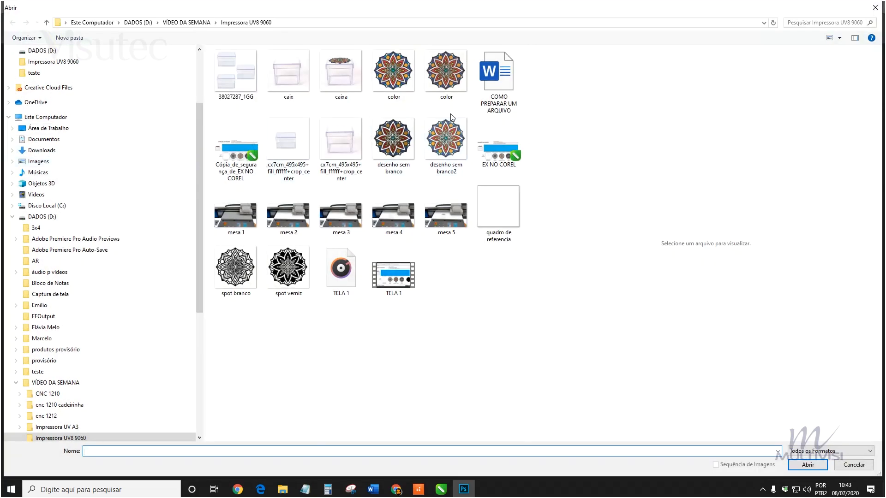
left_click(447, 80)
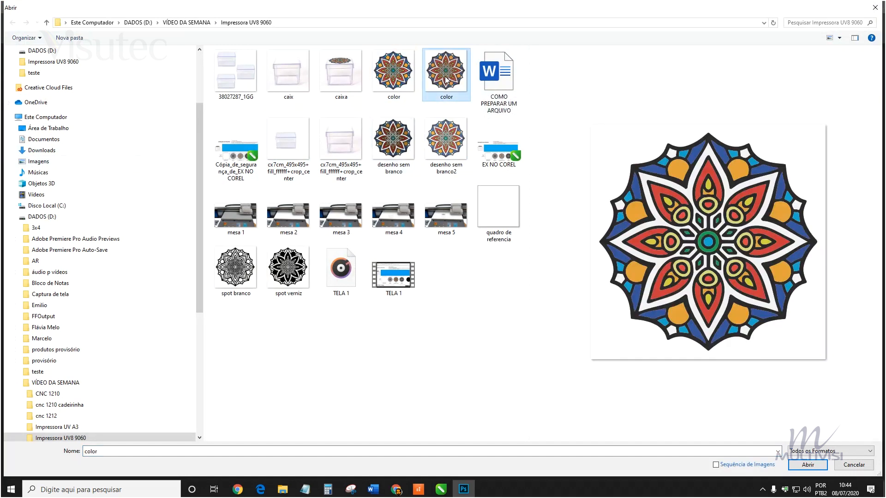
left_click(805, 465)
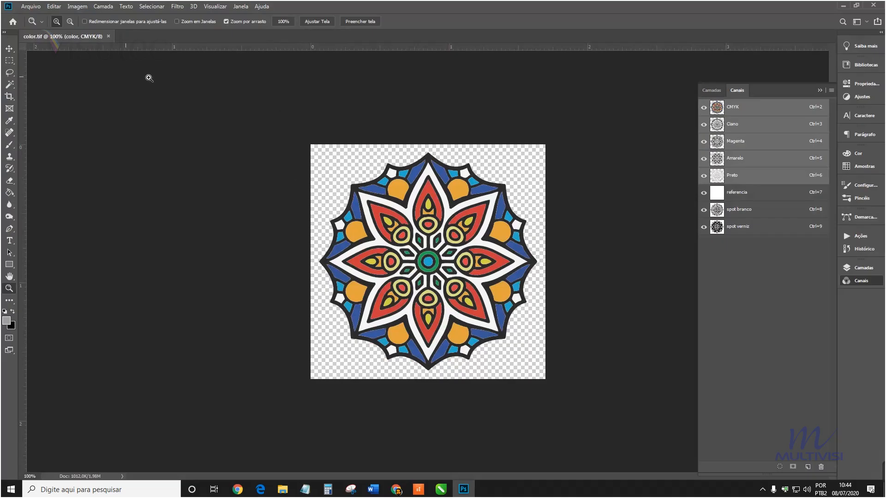
- Examine the layers and channels of the reopened color.tif to verify that the spot channels were saved
left_click(711, 91)
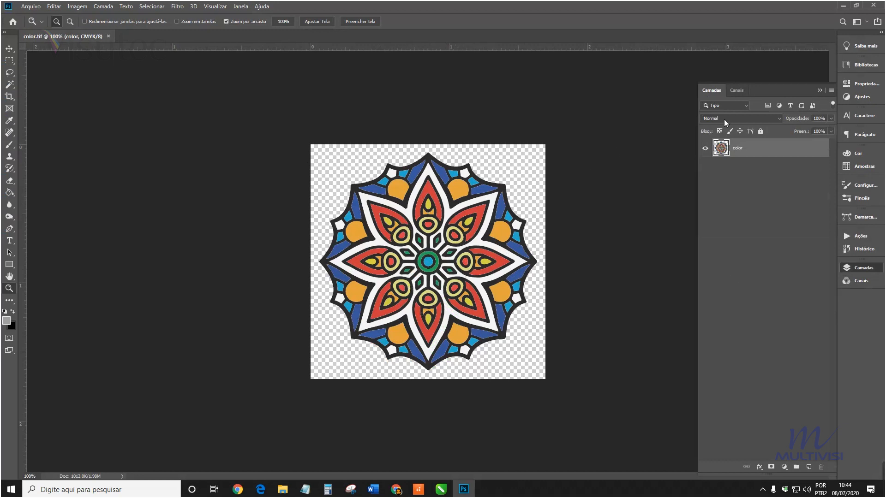
left_click(737, 91)
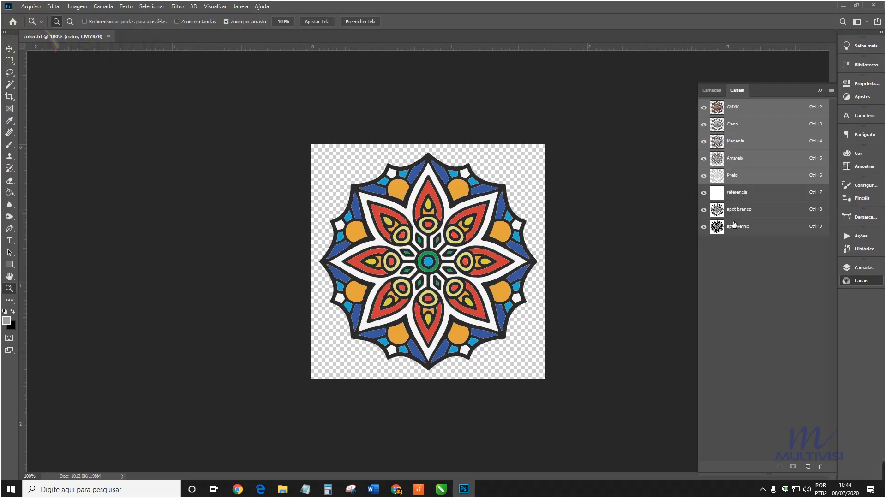
left_click(713, 92)
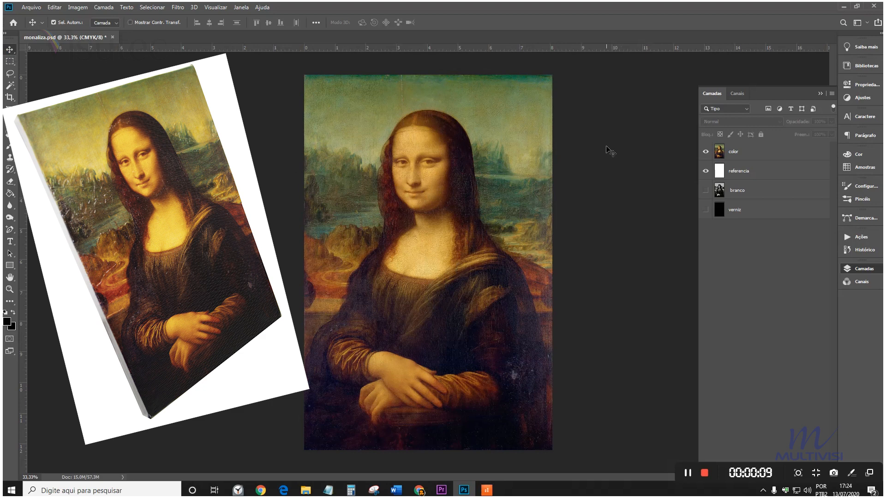
- Temporarily hide the color layer in monaliza.psd to view the referencia layer beneath it
left_click(706, 151)
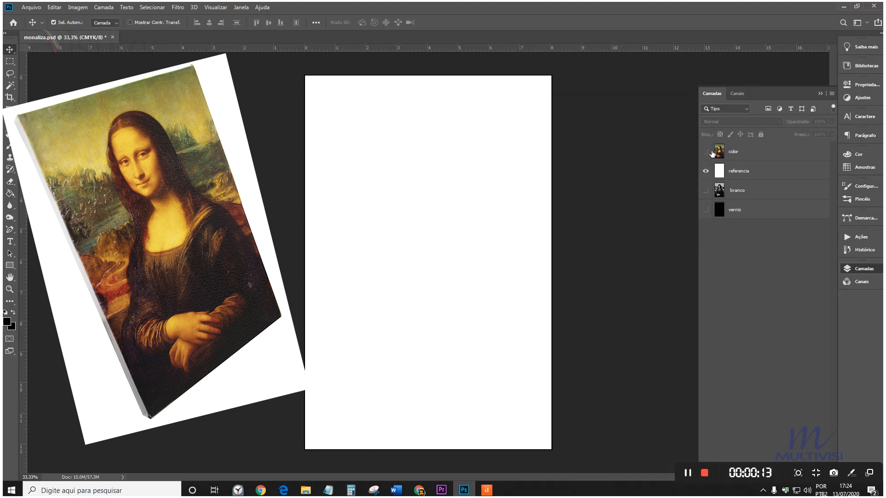
left_click(706, 151)
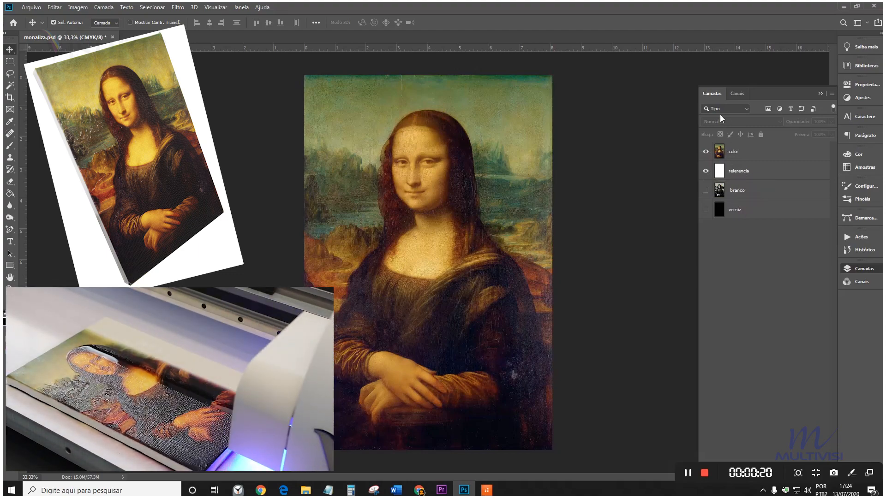
- Select the shadows (Sombras) of the referencia layer using Color Range
left_click(738, 93)
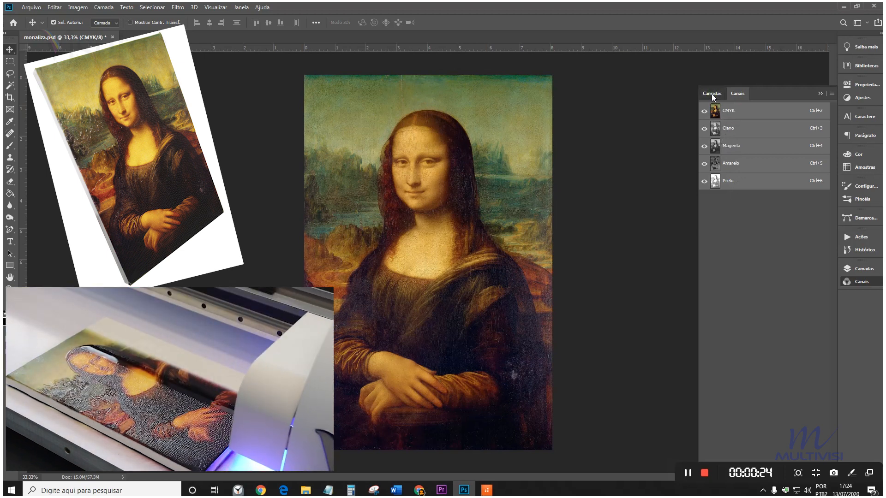
left_click(712, 93)
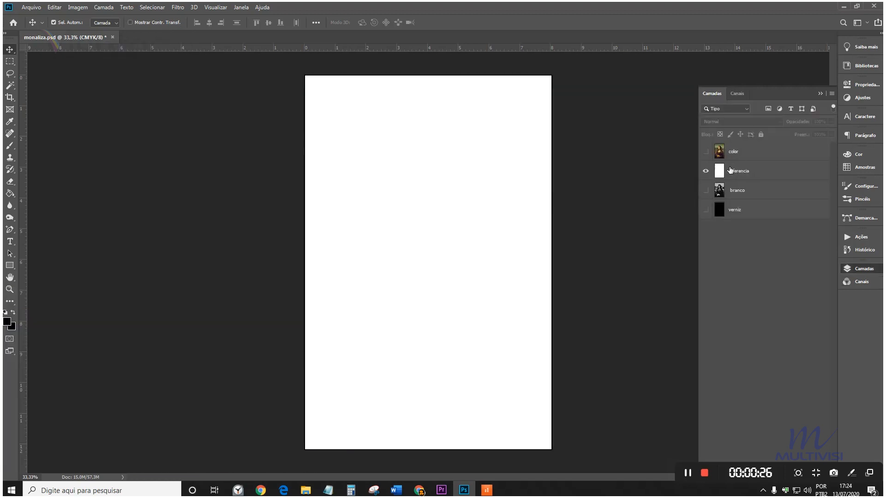
left_click(764, 171)
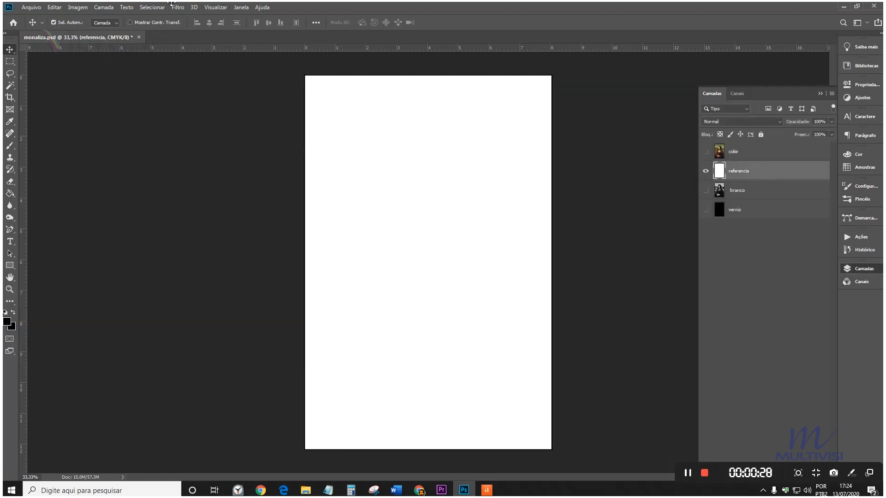
left_click(152, 7)
left_click(169, 99)
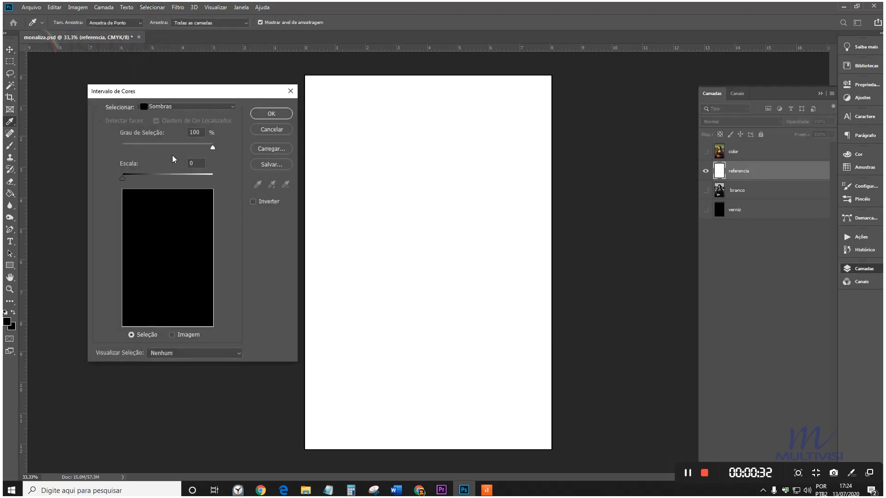
left_click(272, 114)
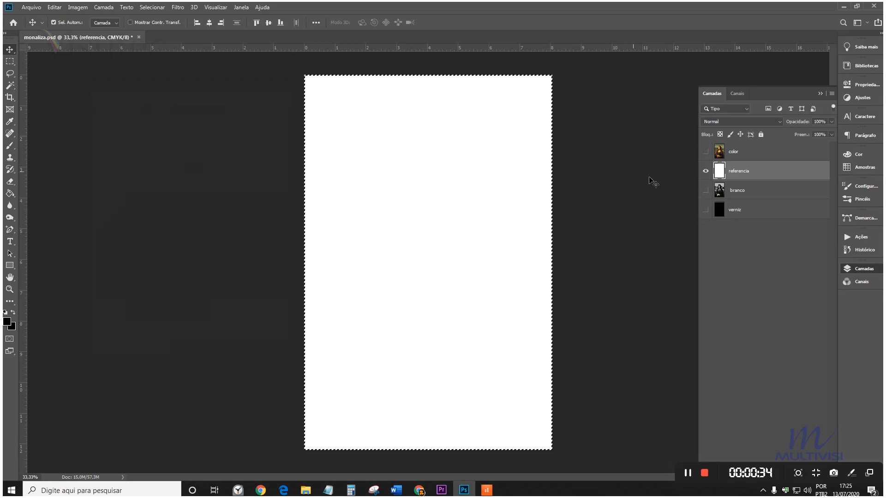
- Create a white spot channel named quadro de referência with 0% solidity from the selection, and hide the CMYK channels to view it alone
left_click(735, 94)
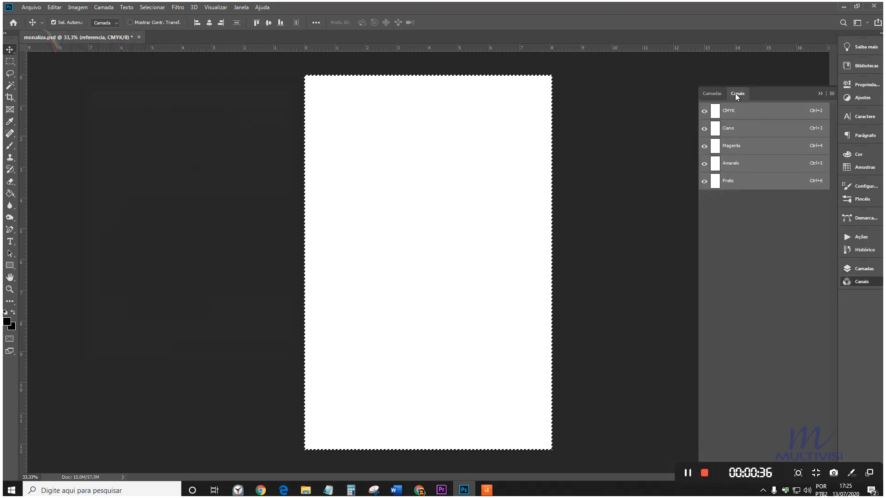
left_click(832, 94)
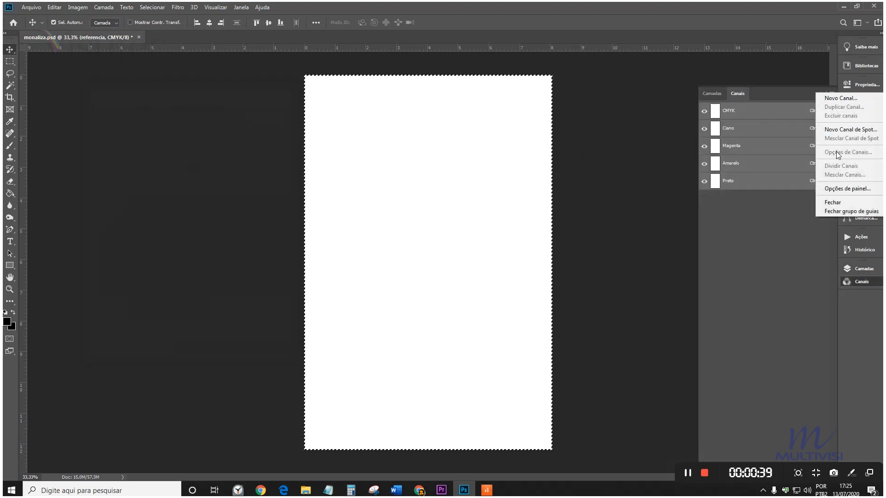
left_click(847, 129)
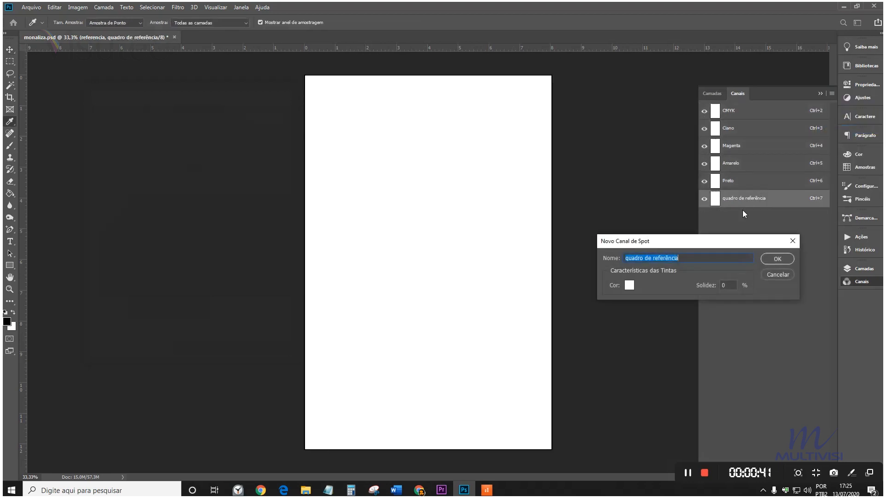
left_click(777, 260)
left_click(704, 111)
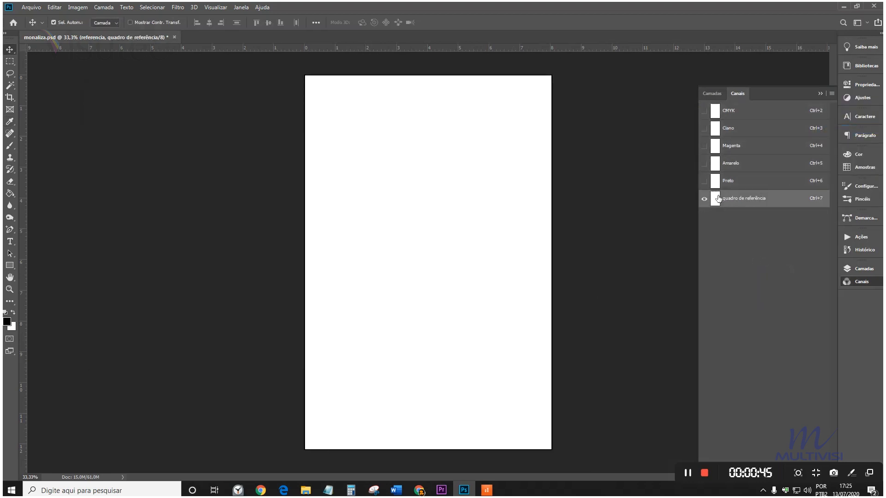
- Delete the referencia layer from monaliza.psd
left_click(710, 94)
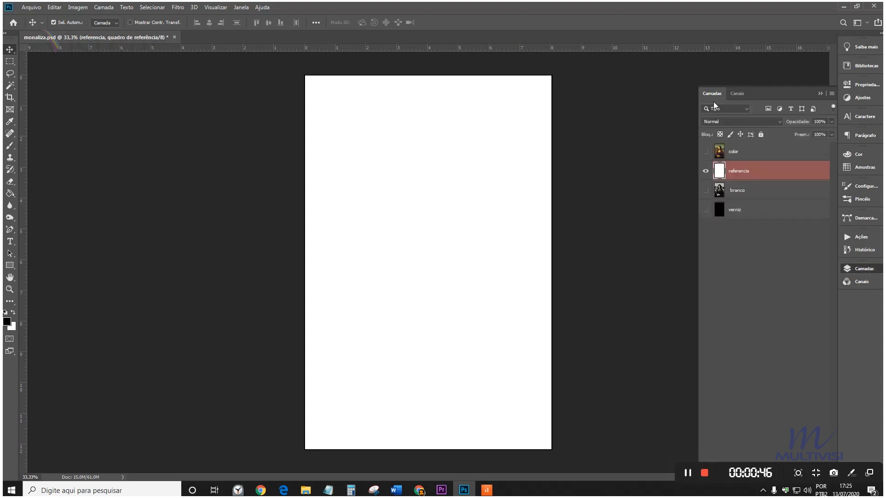
right_click(774, 173)
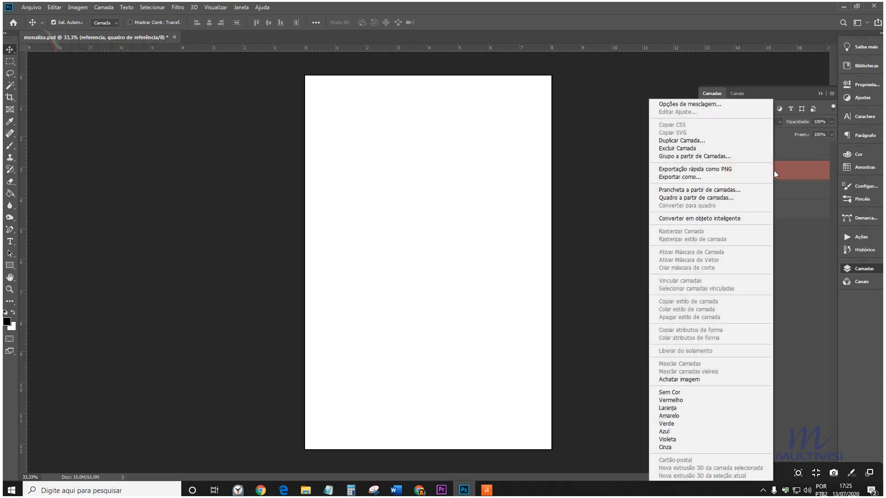
left_click(701, 149)
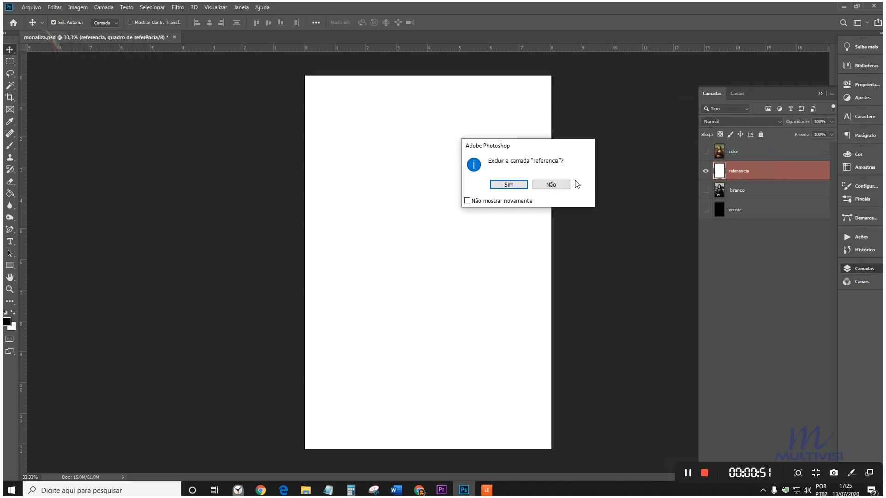
left_click(515, 185)
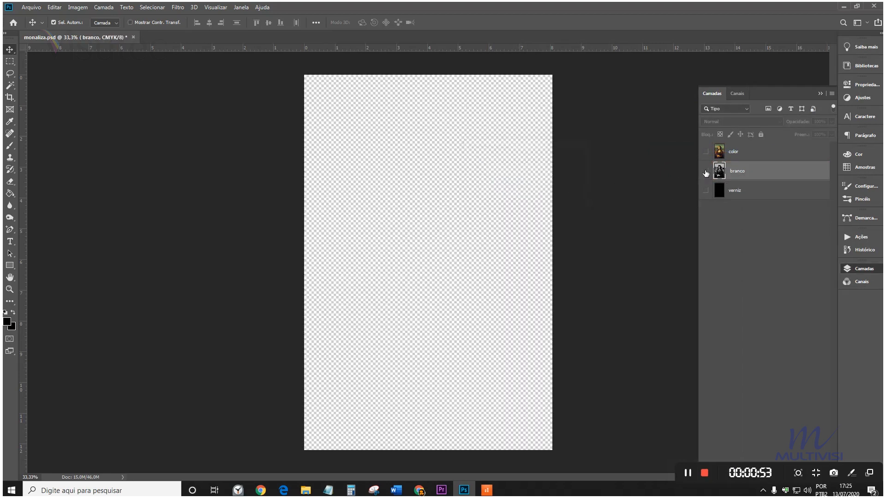
- Show the branco layer and select its shadows using Color Range
left_click(706, 171)
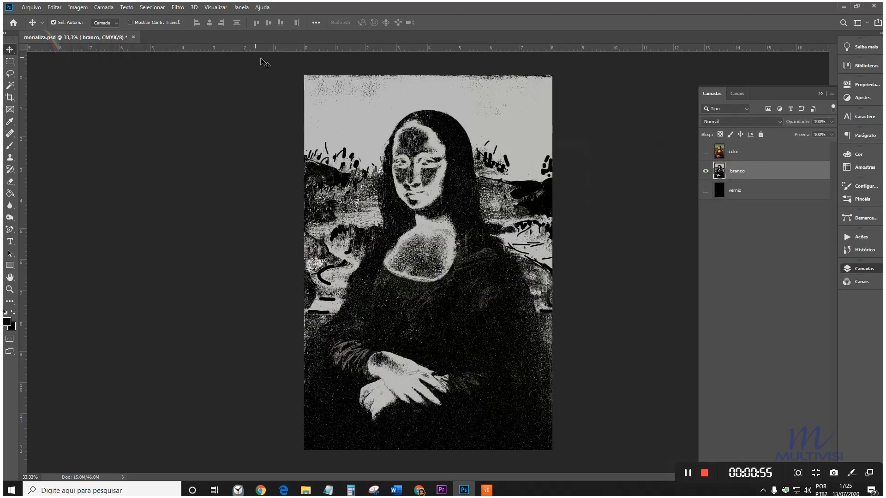
left_click(152, 7)
left_click(185, 97)
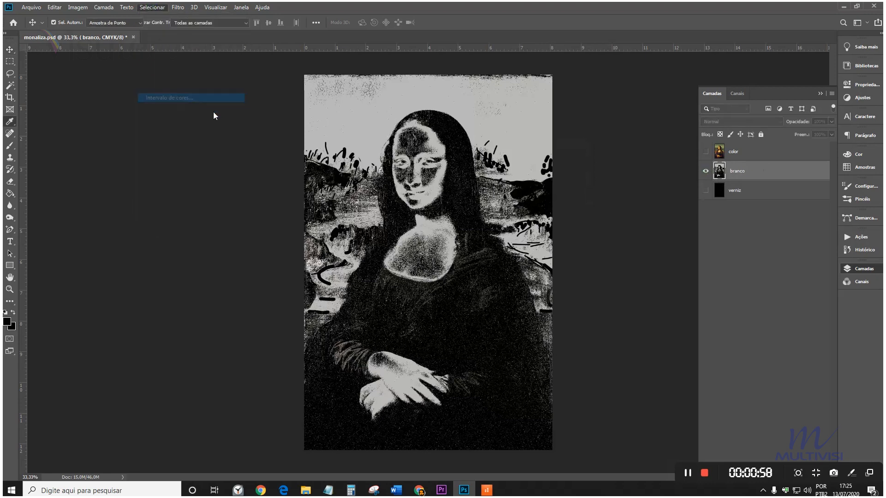
left_click(272, 113)
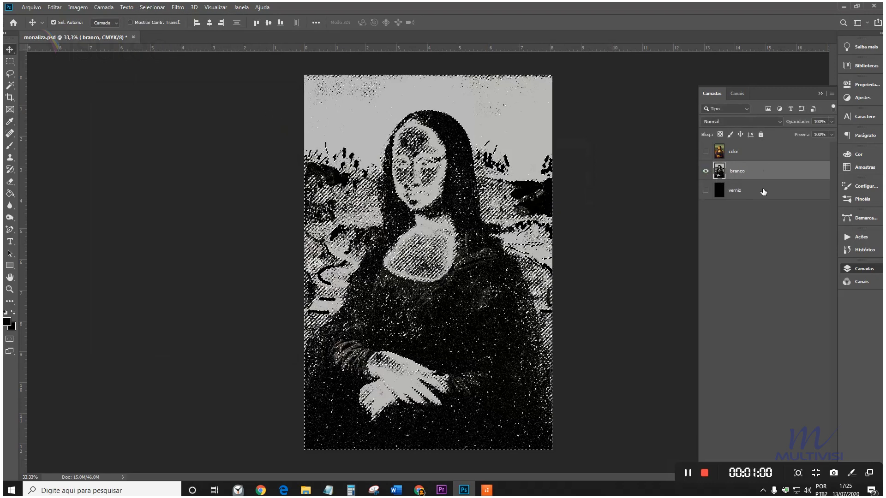
- Create a white spot channel named spot branco with 0% solidity from the branco selection
left_click(737, 94)
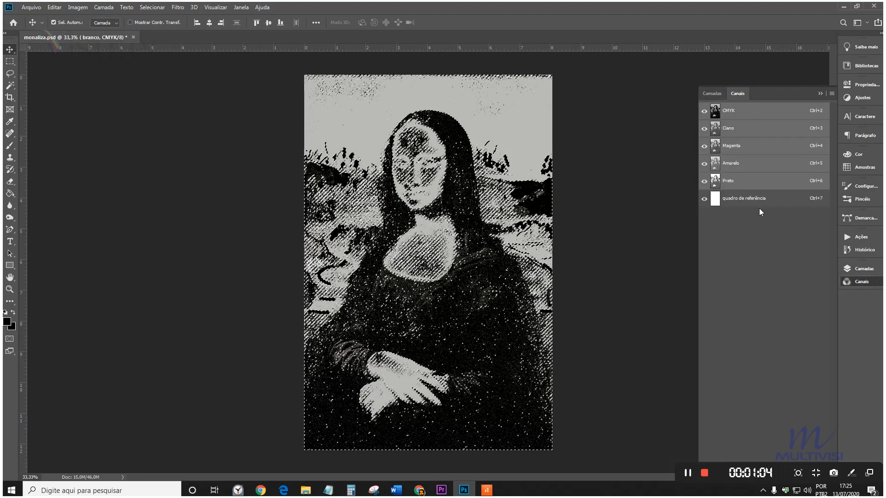
left_click(833, 94)
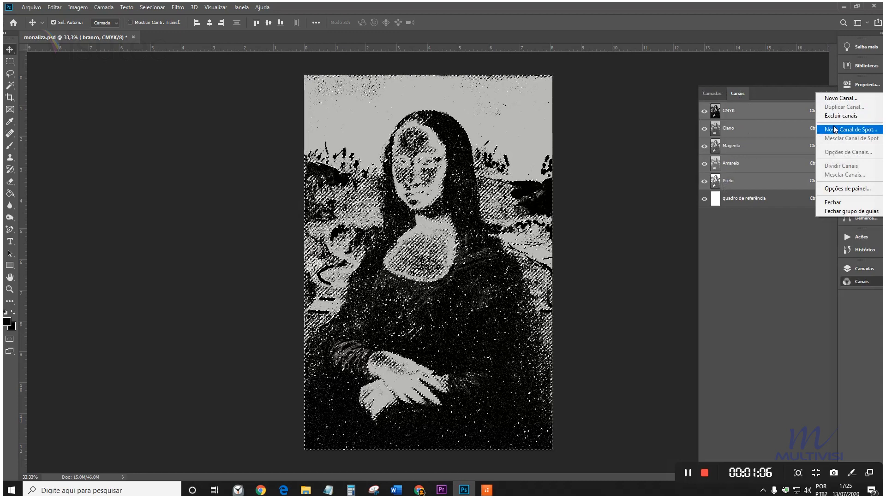
left_click(791, 134)
type("spot branco")
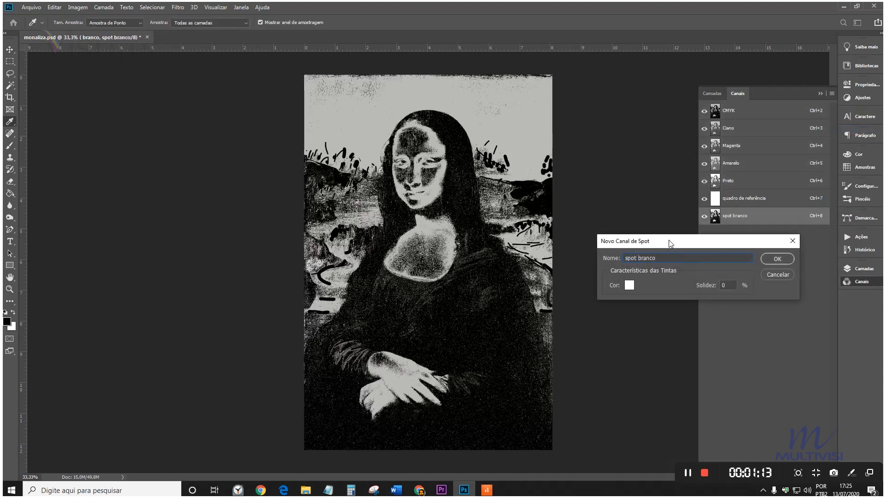
left_click(773, 259)
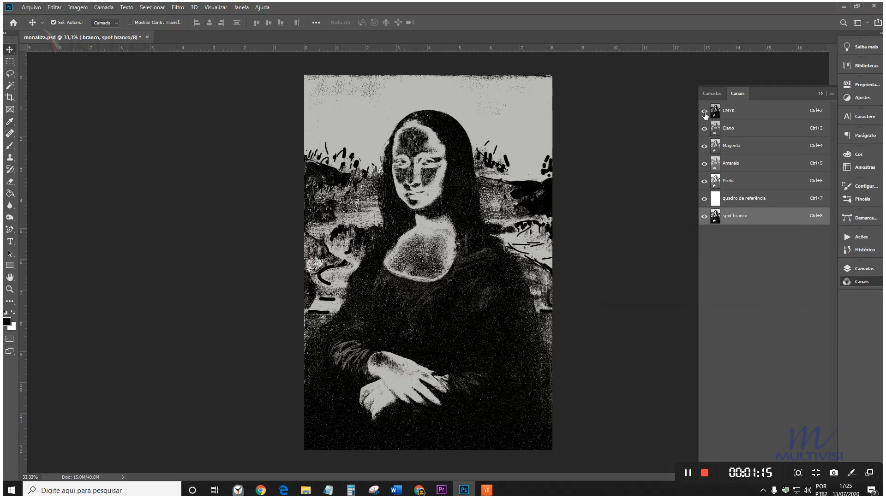
- Temporarily hide the CMYK and quadro de referência channels to view the spot branco channel alone
left_click(704, 111)
left_click(705, 200)
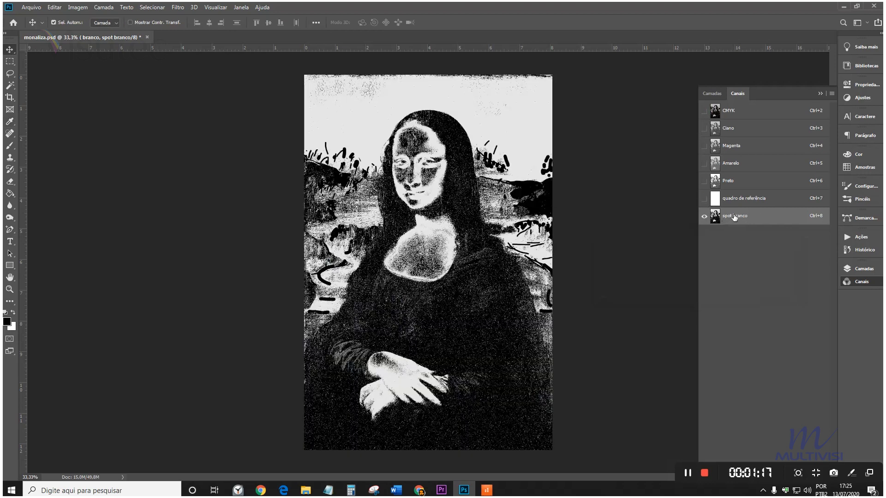
left_click(704, 199)
left_click(704, 111)
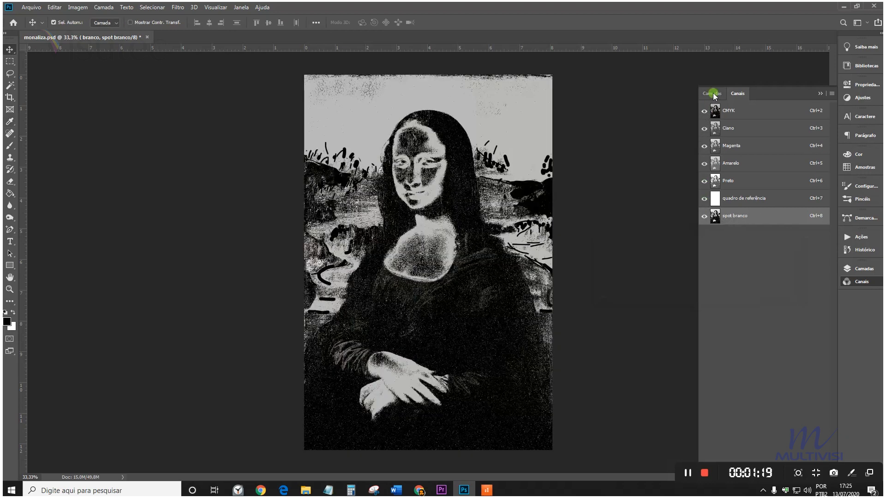
- Delete the branco layer from the document
left_click(710, 94)
right_click(764, 174)
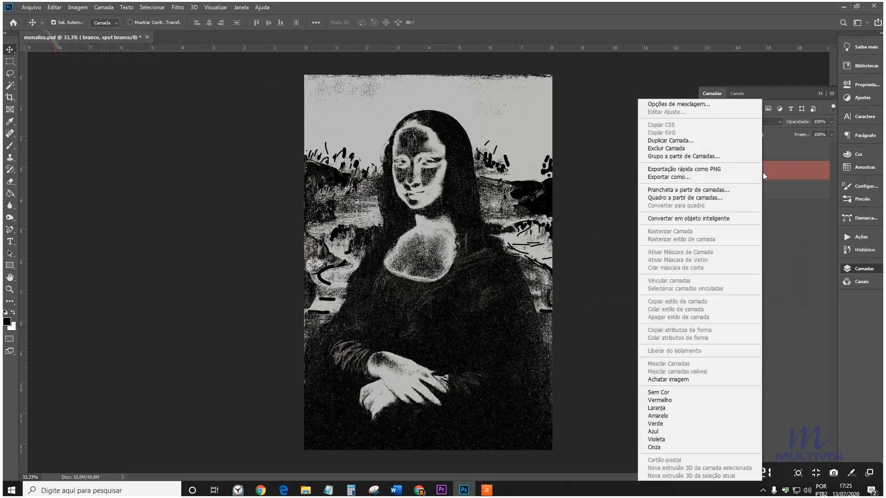
left_click(697, 151)
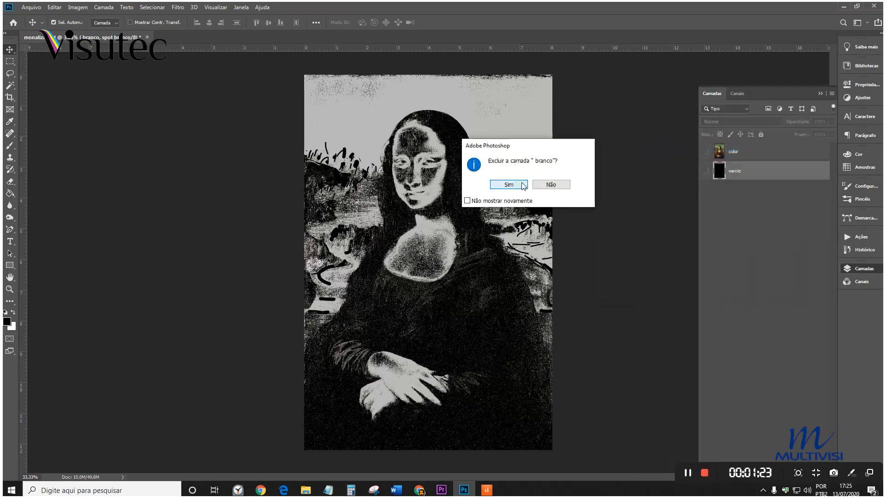
left_click(508, 184)
- Show the verniz layer and select its black area using Color Range
left_click(705, 171)
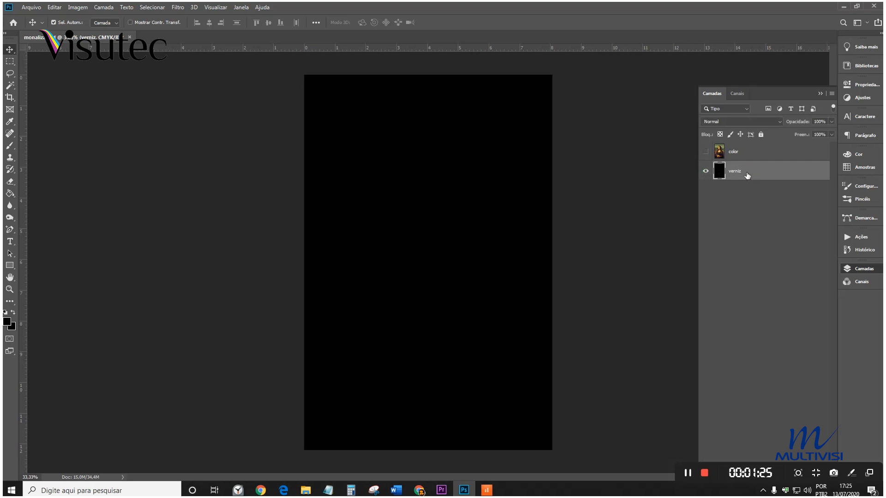
left_click(153, 7)
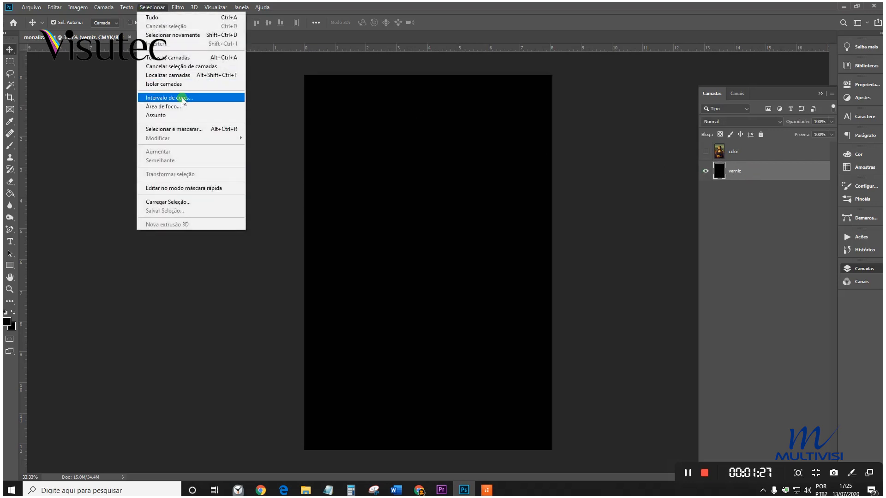
left_click(181, 98)
left_click(271, 114)
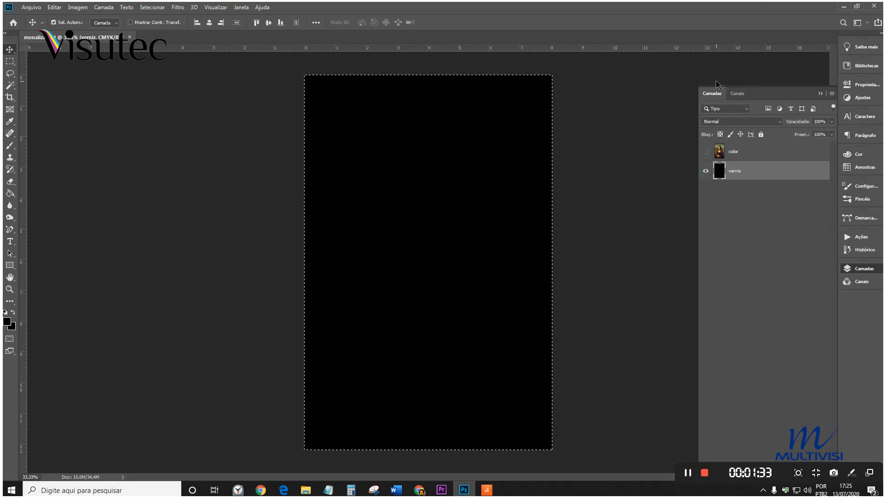
- Create a white spot channel named spot verniz with 0% solidity from the verniz selection
left_click(739, 93)
left_click(831, 94)
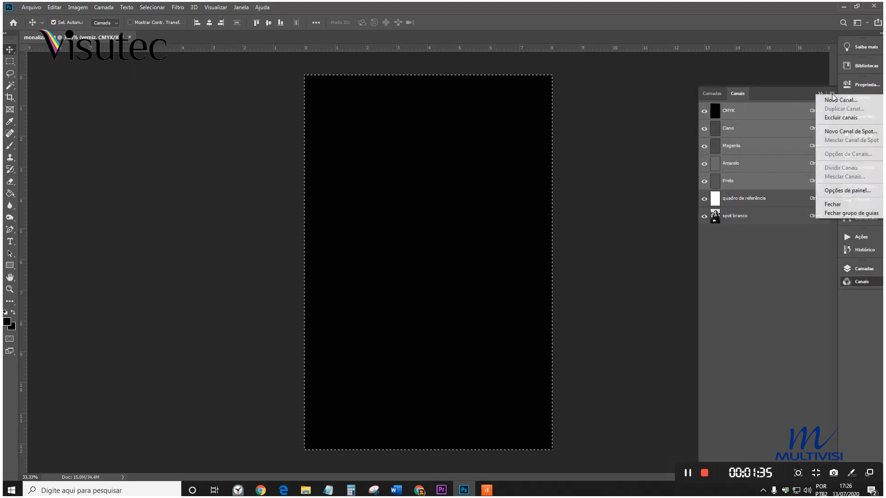
left_click(841, 132)
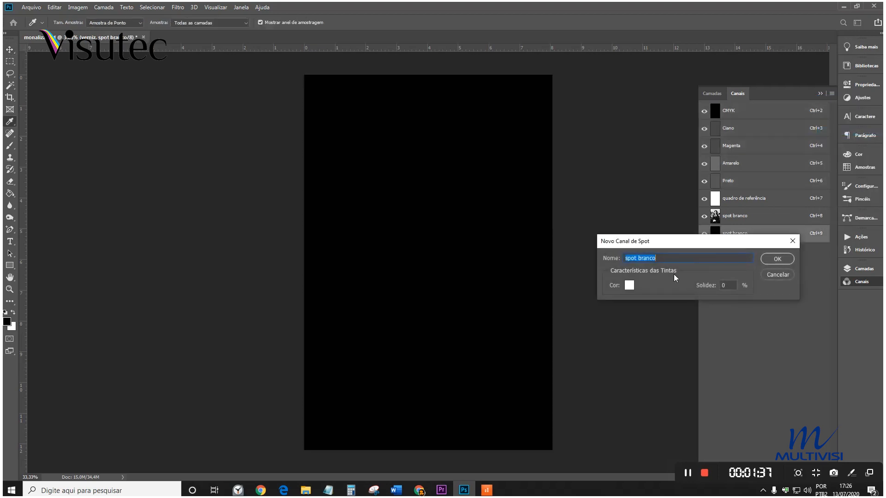
left_click(648, 258)
triple_click(639, 258)
type("spot verni")
key("Return")
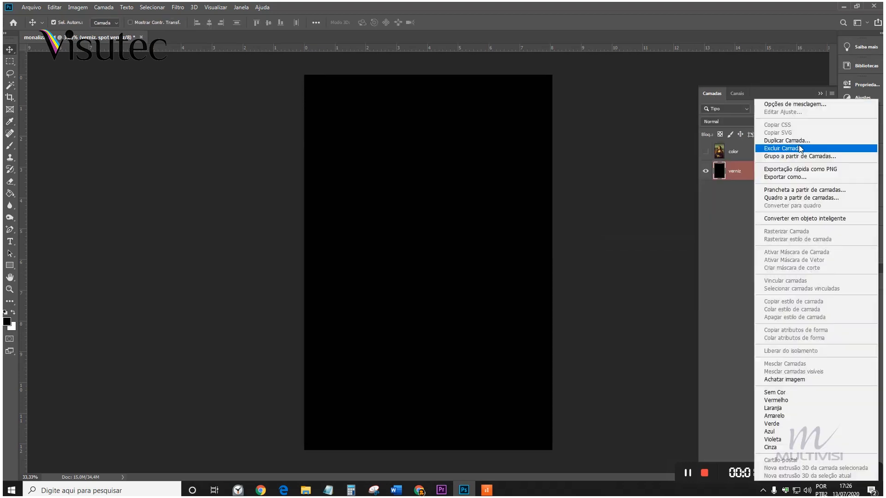
- Delete the verniz layer and make the color layer visible
left_click(801, 148)
left_click(518, 184)
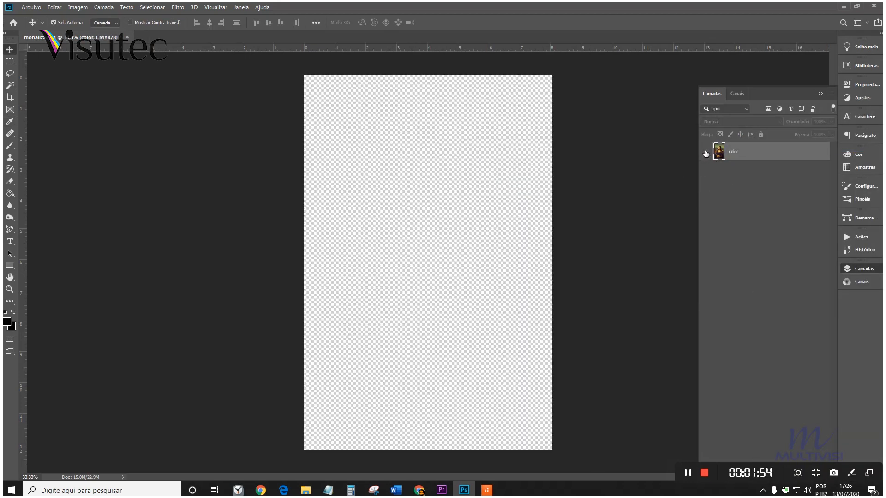
left_click(706, 151)
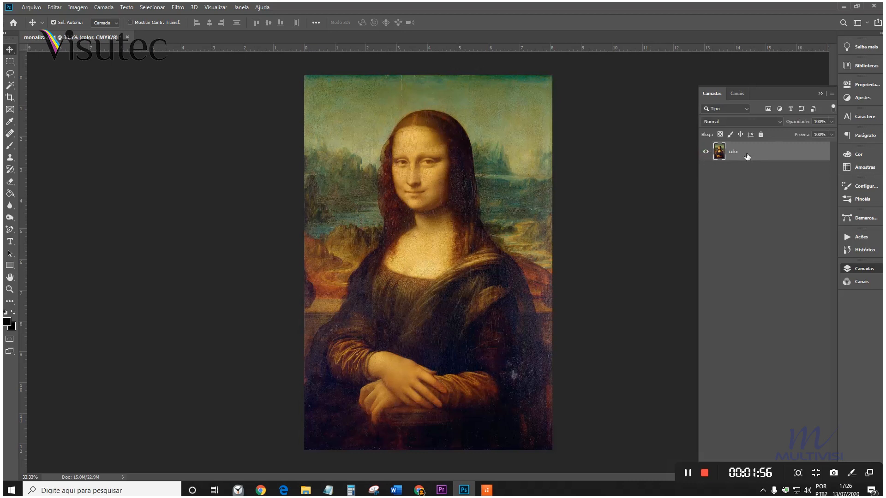
- Save the document as the TIFF file monaliza with spot colors, layers and no image compression, replacing the existing file
left_click(739, 95)
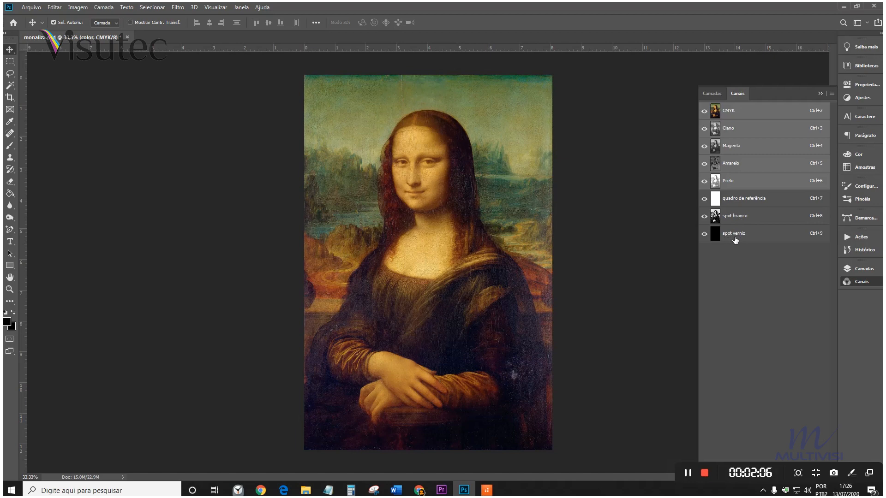
left_click(31, 7)
left_click(63, 112)
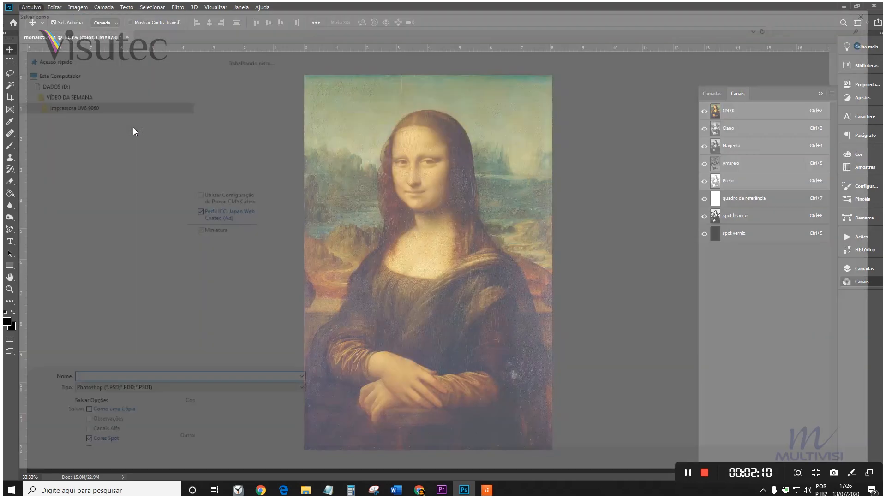
left_click(102, 393)
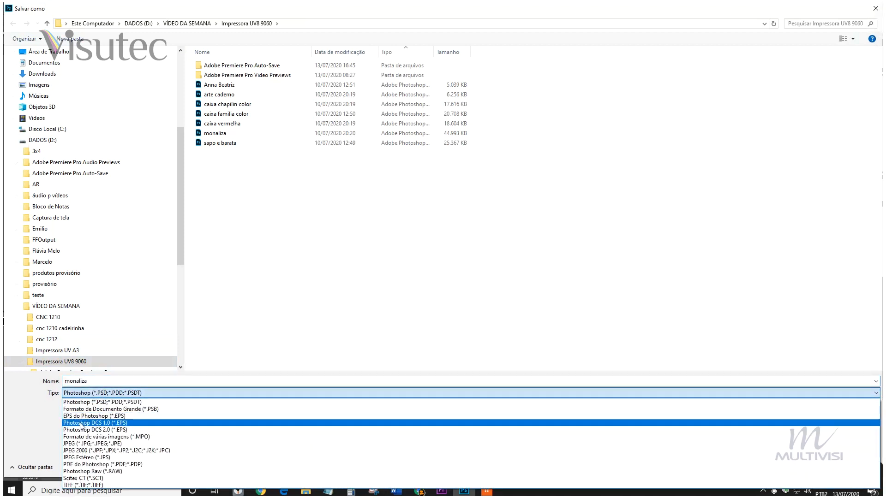
left_click(73, 485)
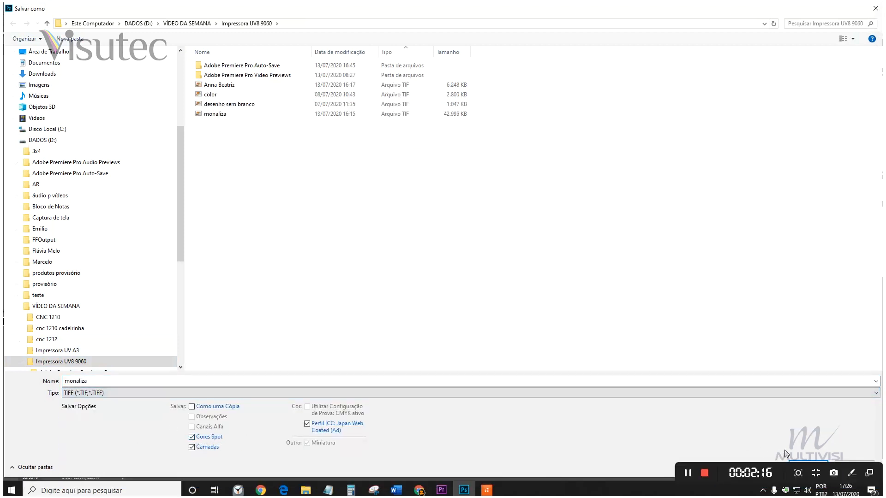
left_click_drag(786, 468, 664, 433)
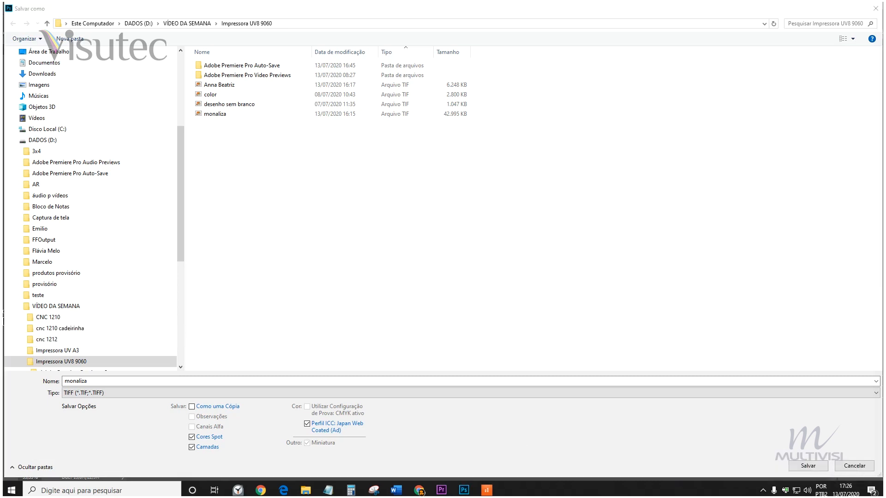
left_click(807, 469)
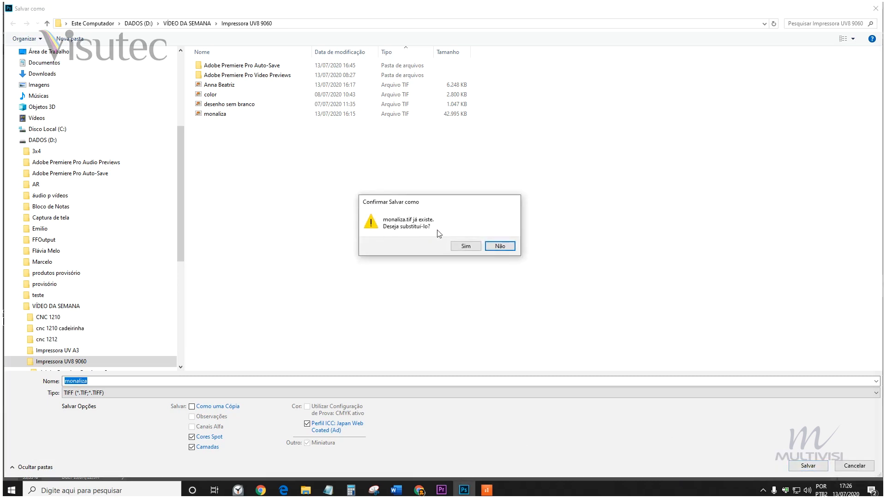
left_click(465, 246)
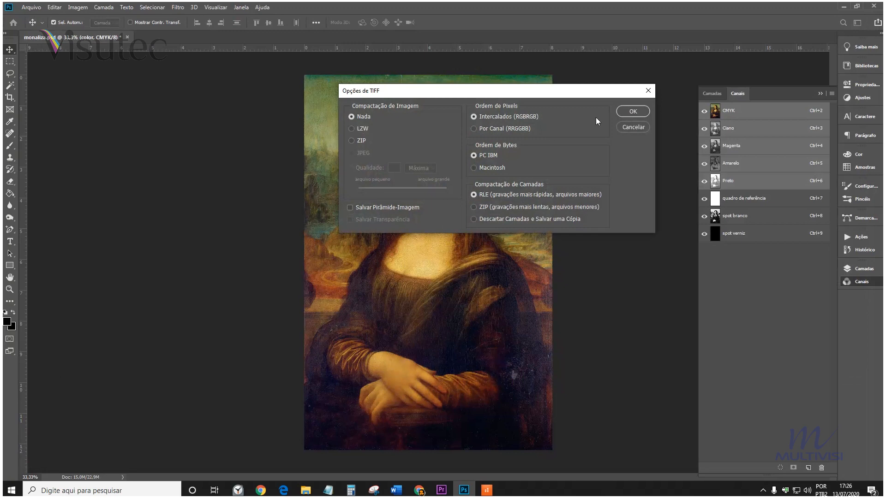
left_click(633, 112)
left_click(512, 185)
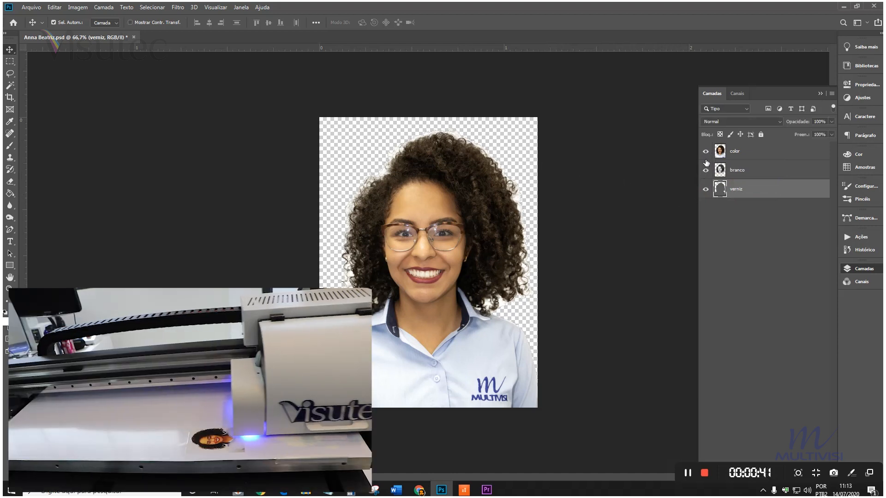
- Examine the verniz, branco and color layers of the portrait file by showing them separately and in combination
left_click(705, 179, "alt")
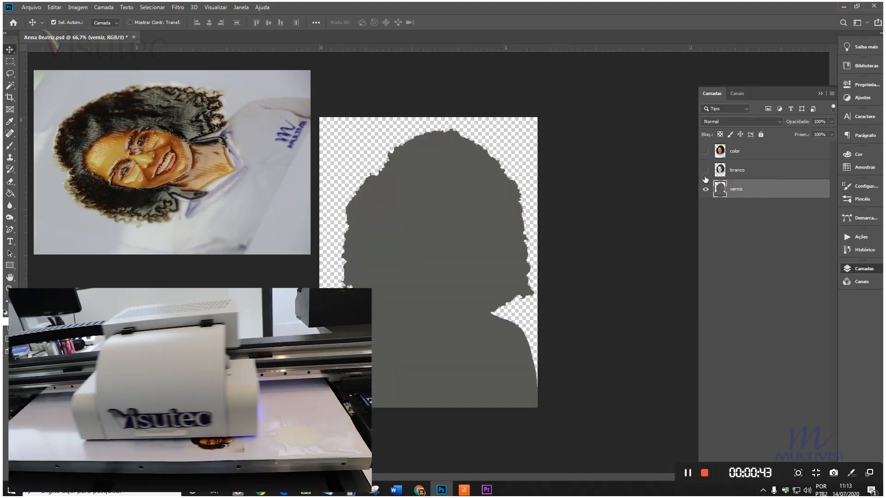
left_click(705, 189)
left_click(705, 171)
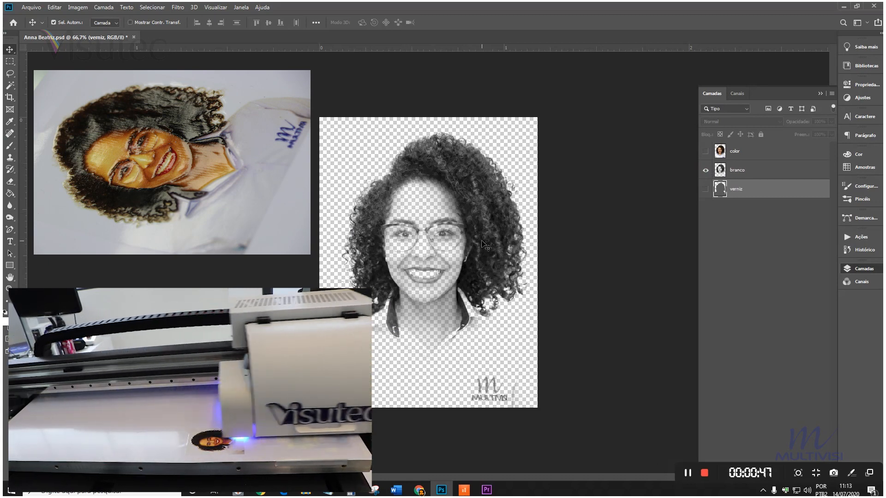
left_click(706, 151)
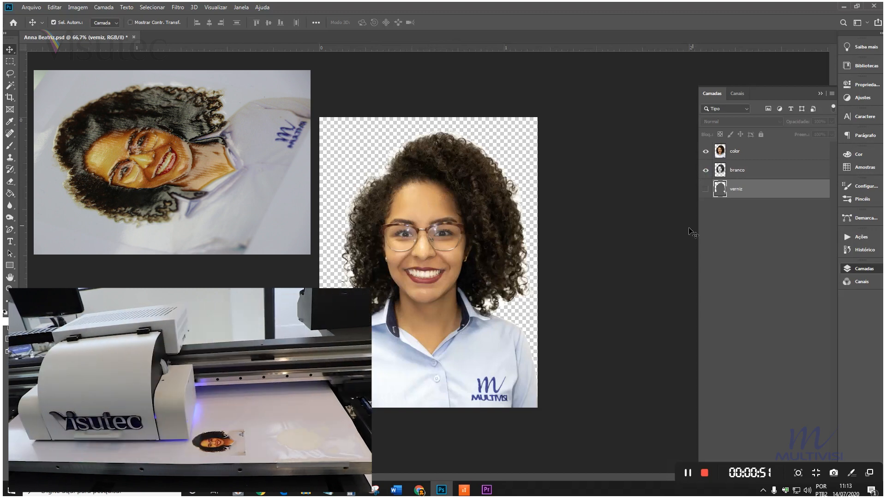
left_click(705, 190)
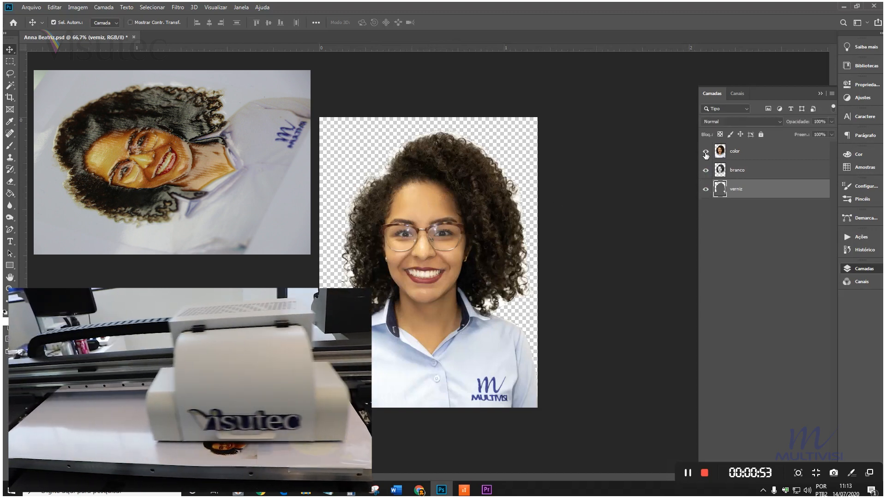
left_click(706, 152)
left_click(706, 170)
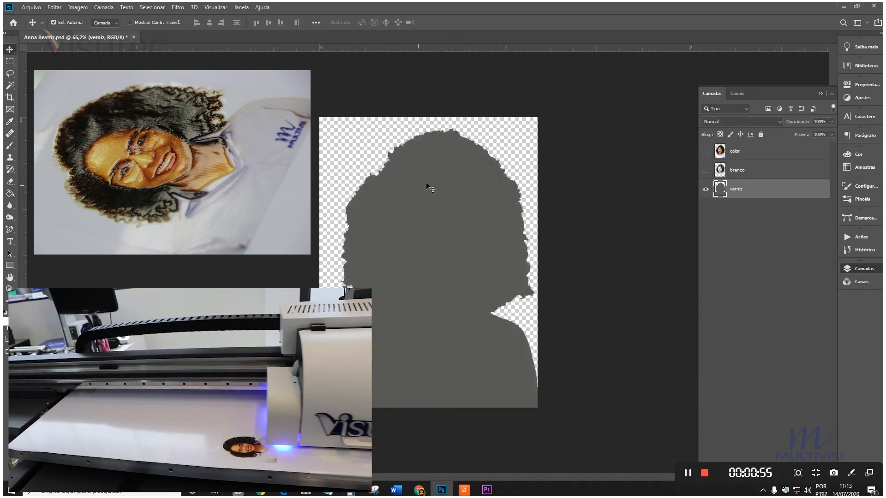
left_click(705, 171)
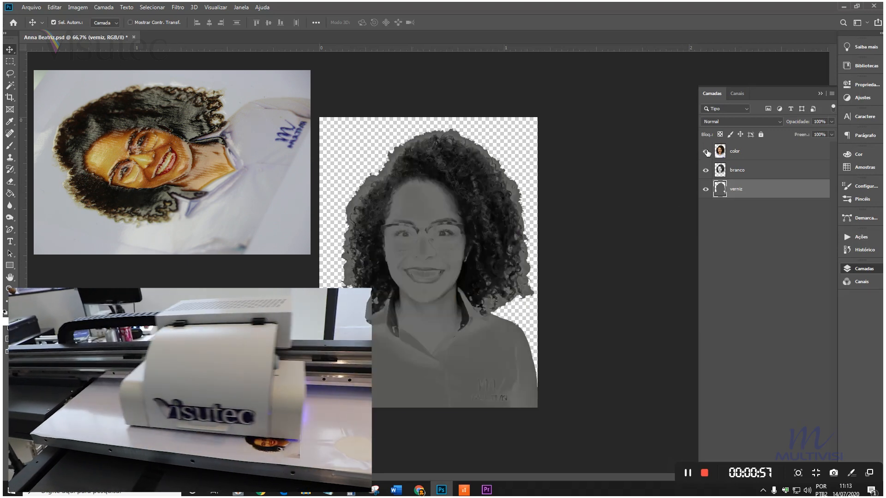
left_click(706, 151)
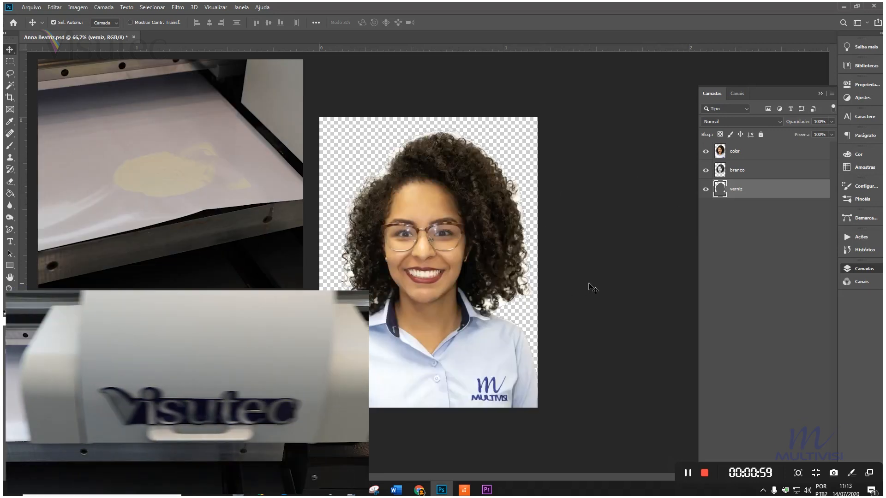
- Isolate and select the branco layer to examine its grayscale relief, and restore the visibility of the other layers
left_click(705, 189)
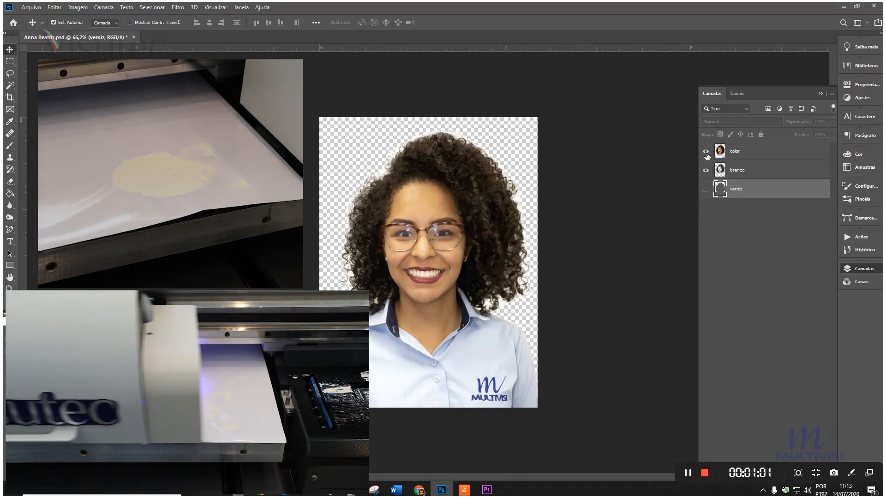
left_click(705, 152)
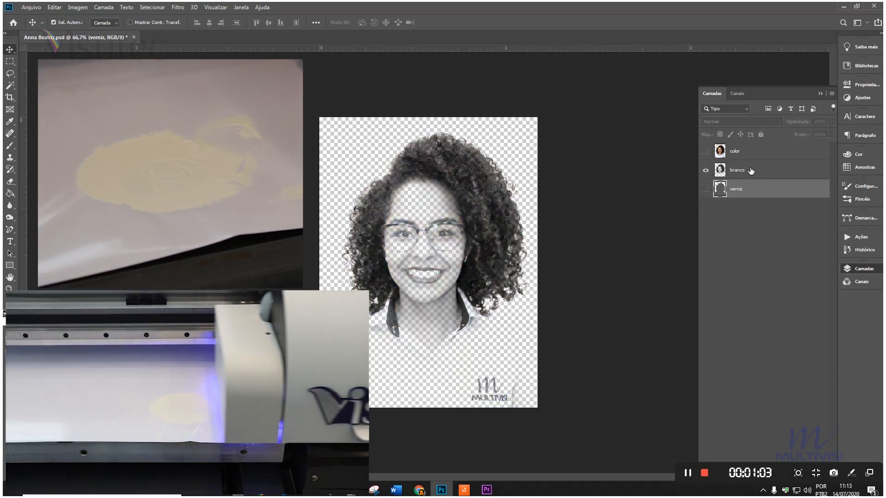
left_click(749, 170)
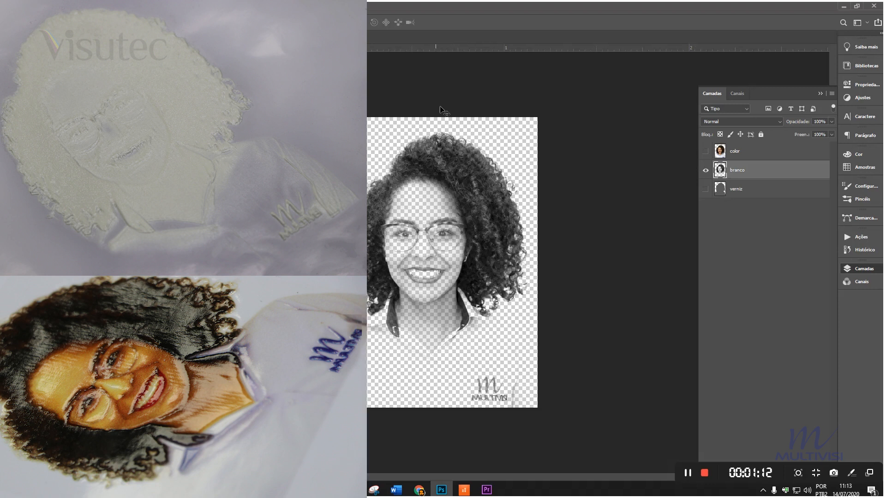
left_click(706, 151)
left_click(706, 170)
left_click(705, 170)
- Convert the portrait document to CMYK color mode without merging its layers, accepting the Japan Web Coated (Ad) profile
left_click(735, 93)
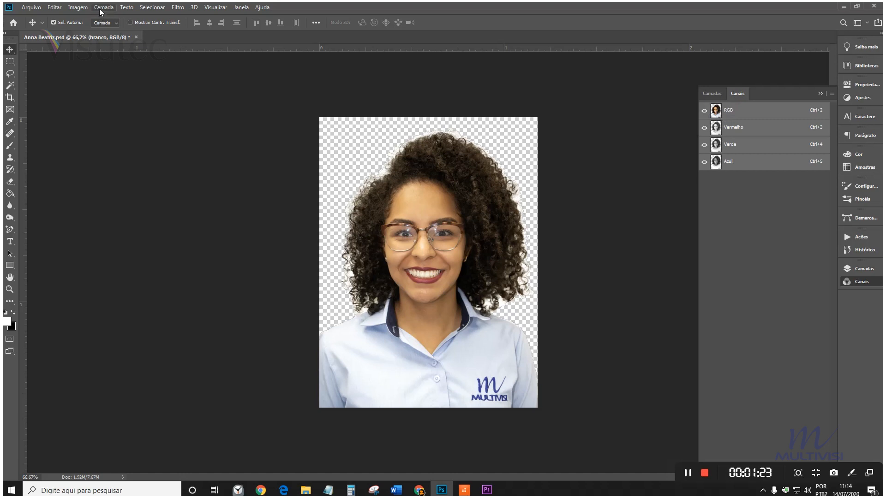
left_click(79, 7)
mouse_move(82, 20)
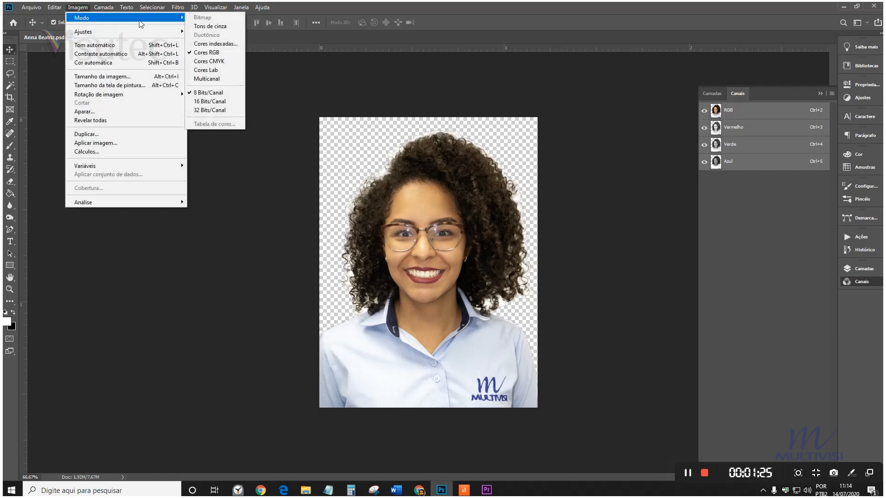
left_click(210, 61)
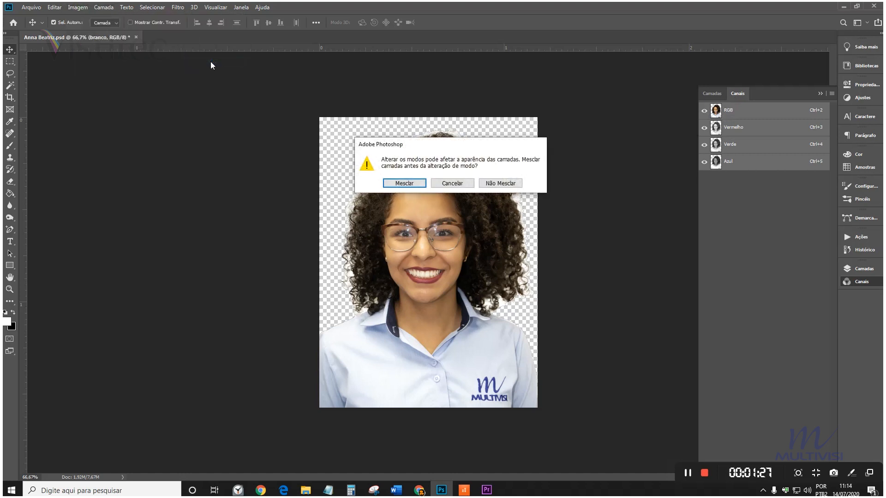
left_click(500, 183)
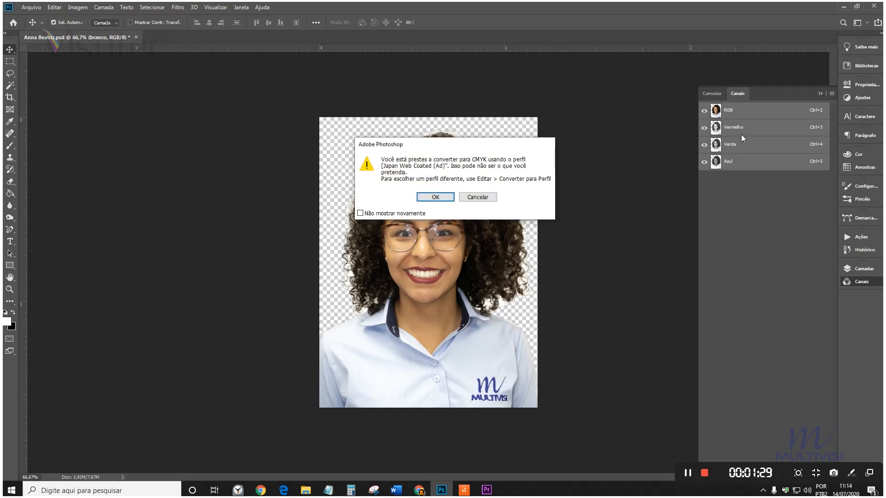
key("Return")
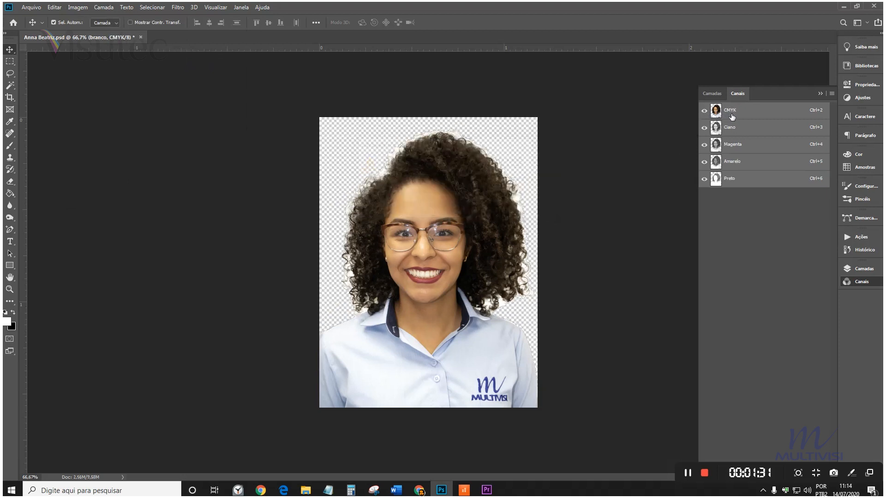
- Hide the color and verniz layers and select the branco layer's shadows using Color Range at 100%
left_click(713, 94)
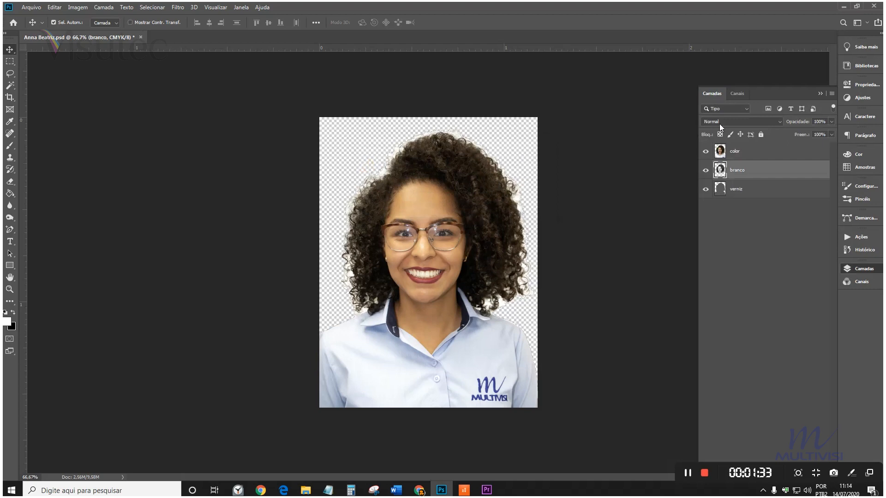
left_click(706, 152)
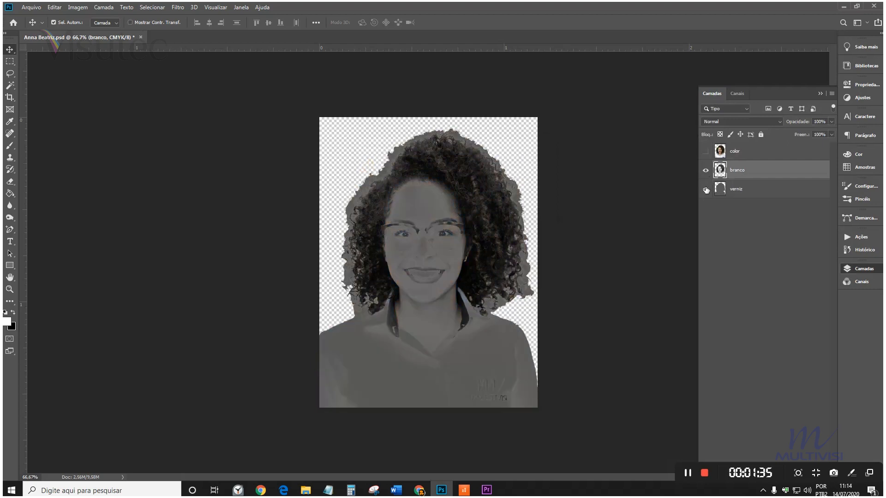
left_click(706, 190)
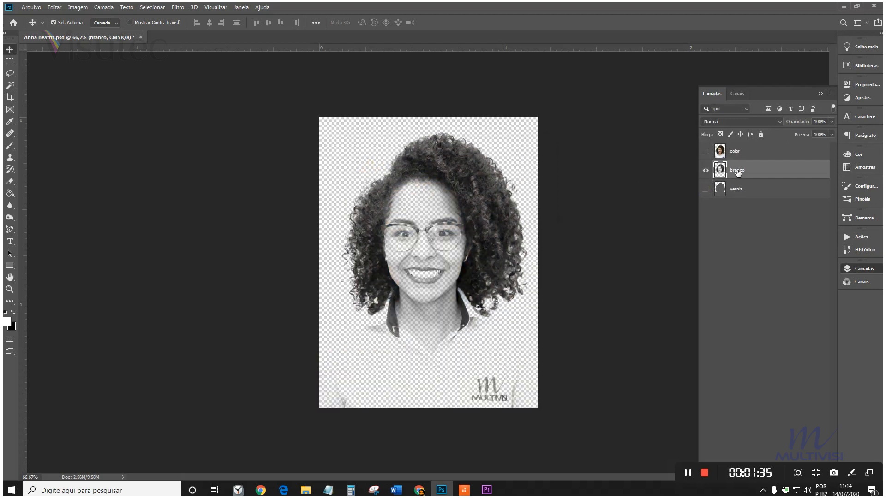
left_click(152, 8)
left_click(185, 98)
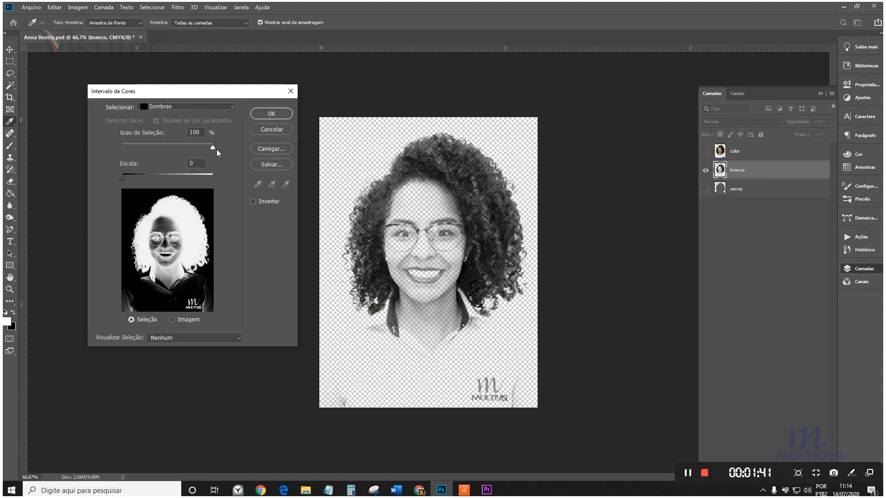
left_click(272, 112)
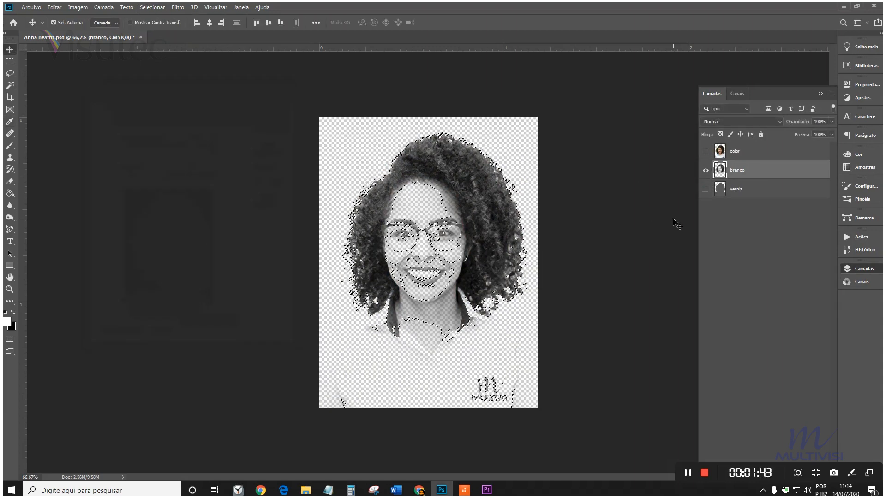
- Create a white spot channel named spot branco with 0% solidity from the selection, and view it alone
left_click(736, 94)
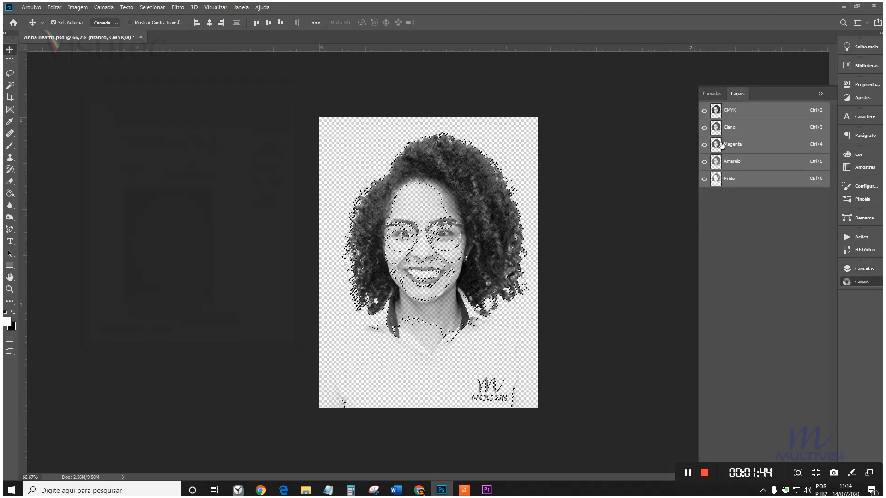
left_click(832, 93)
left_click(849, 129)
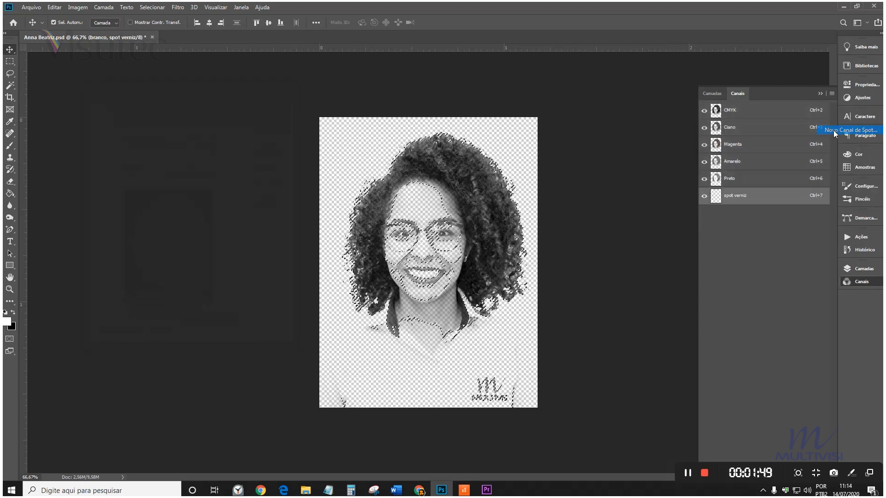
left_click(647, 258)
double_click(645, 258)
type("branco")
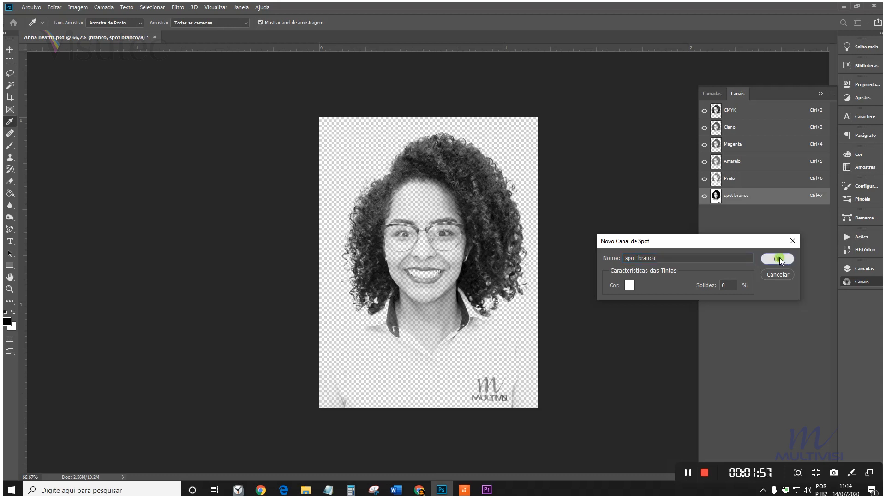
left_click(778, 259)
left_click(704, 111)
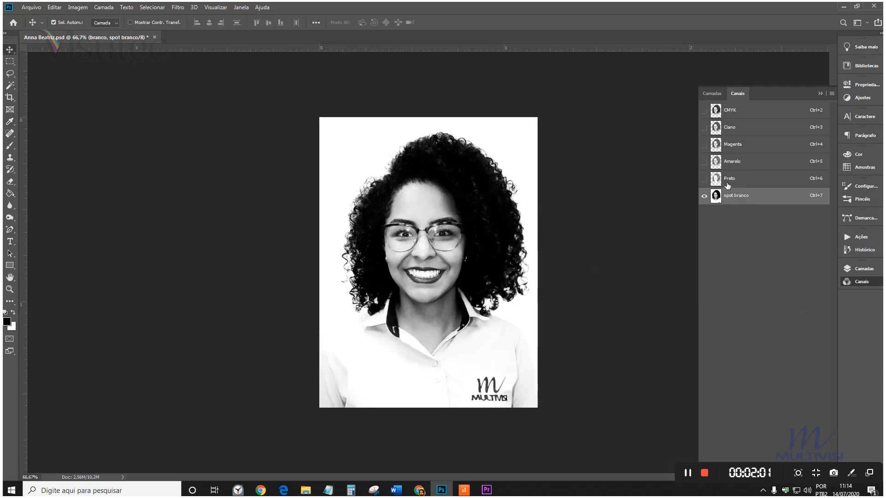
- Delete the branco layer from the portrait document
left_click(712, 95)
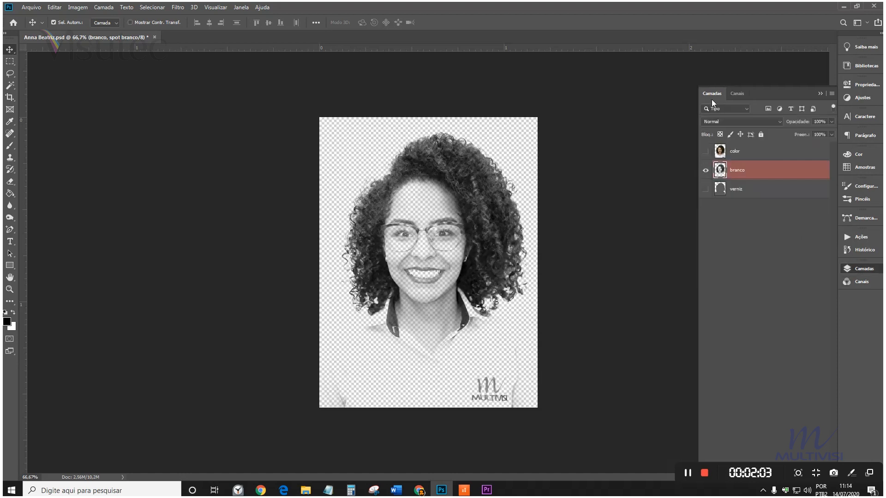
right_click(767, 170)
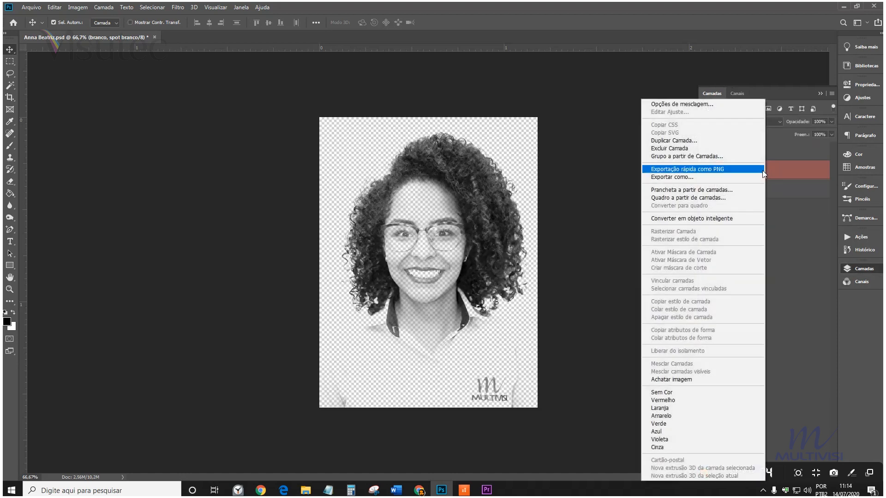
left_click(692, 149)
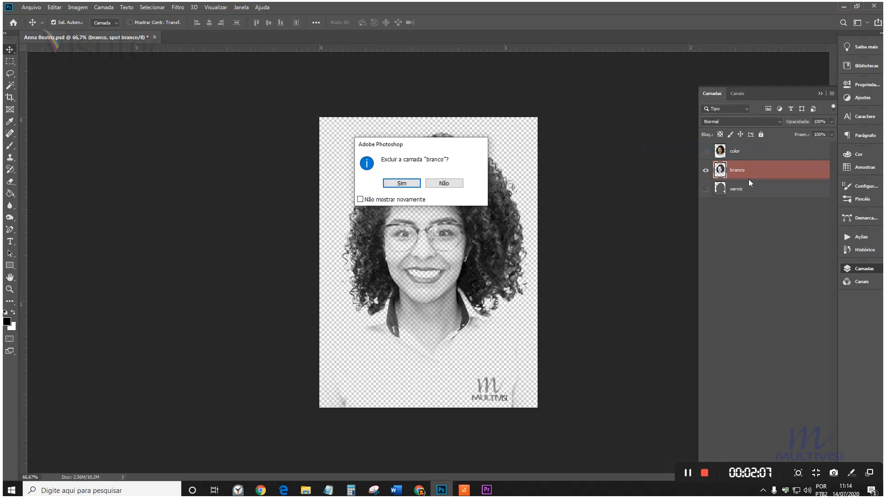
left_click(389, 186)
- Show the verniz layer and select its shadows using Color Range at 100%
left_click(706, 170)
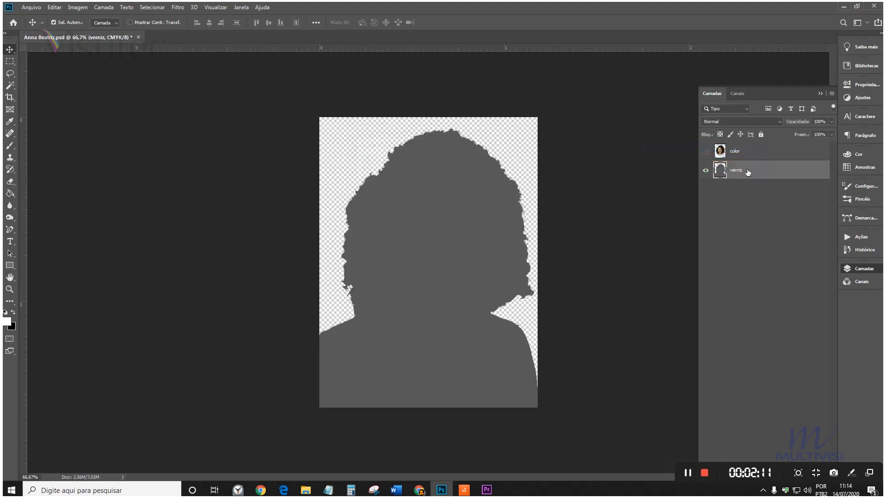
left_click(153, 7)
left_click(181, 99)
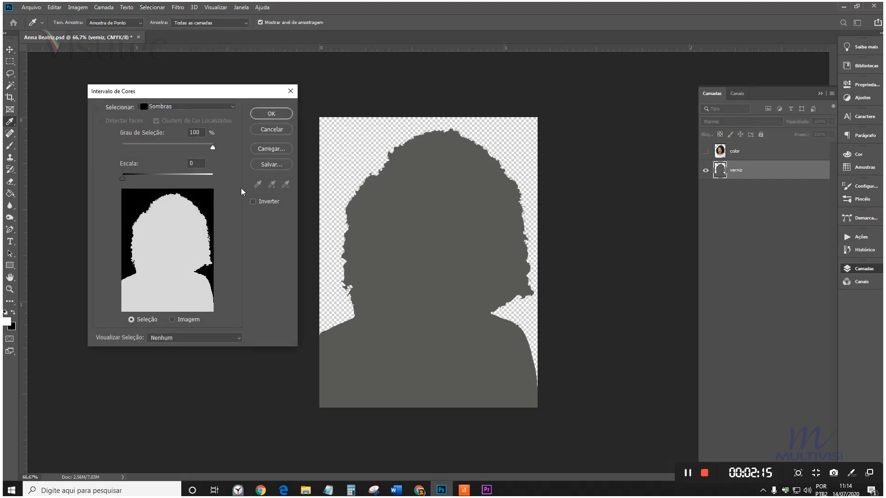
left_click(271, 114)
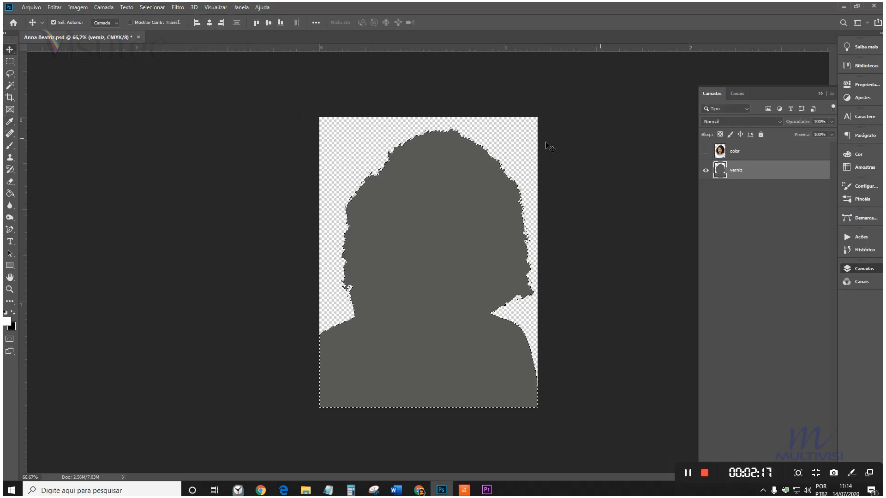
- Create a white spot channel named spot verniz with 0% solidity from the selection
left_click(736, 94)
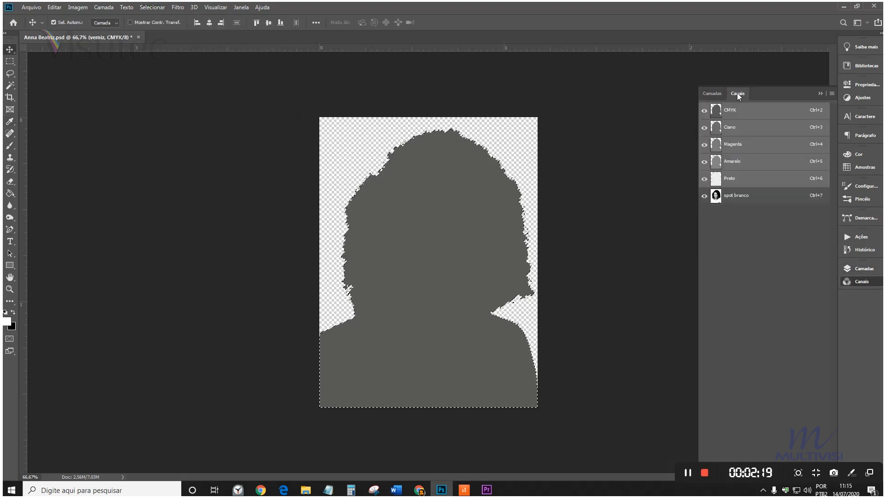
left_click(832, 94)
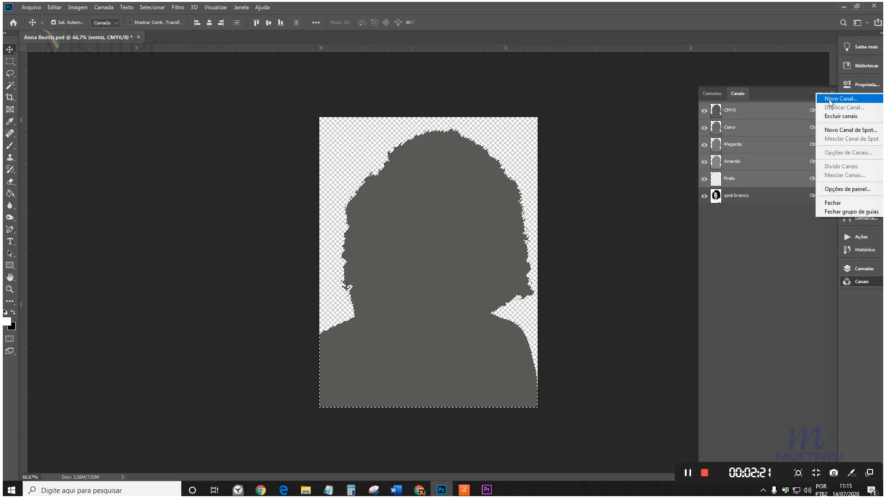
left_click(837, 131)
left_click(644, 258)
double_click(646, 258)
type("verniz")
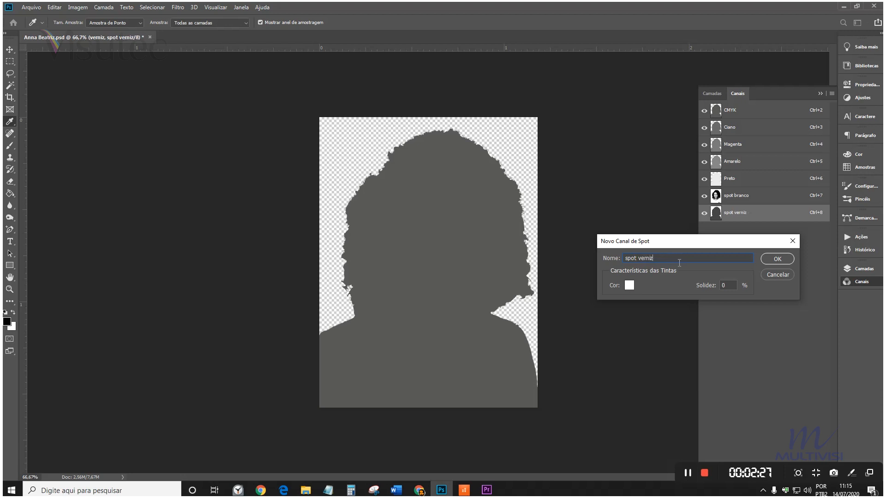
left_click(778, 259)
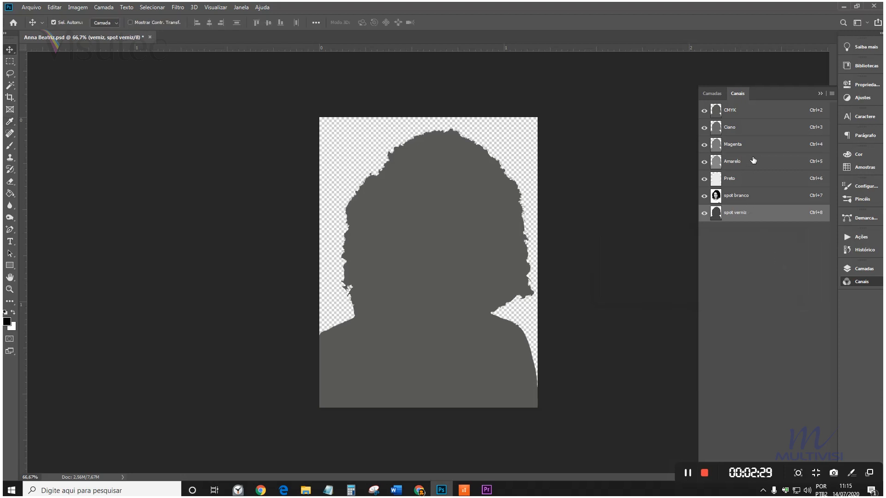
- View the spot verniz and spot branco channels alone, one after the other, and restore the composite CMYK view
left_click(704, 110)
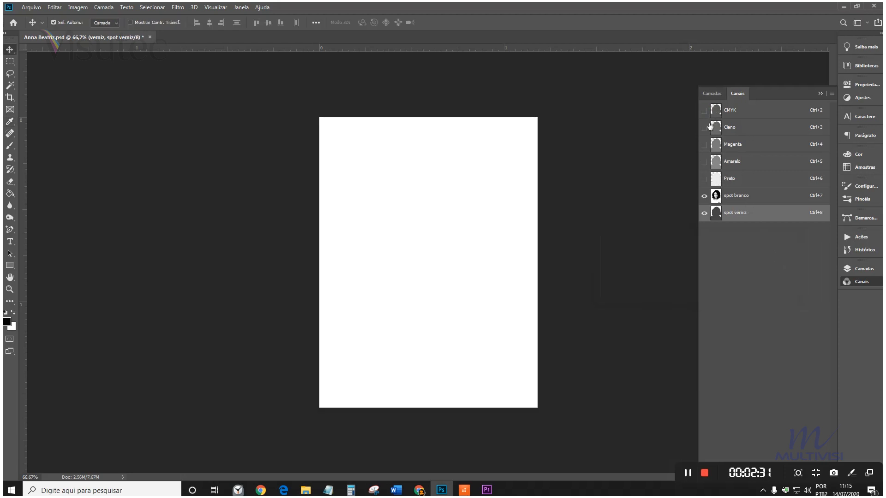
left_click(704, 196)
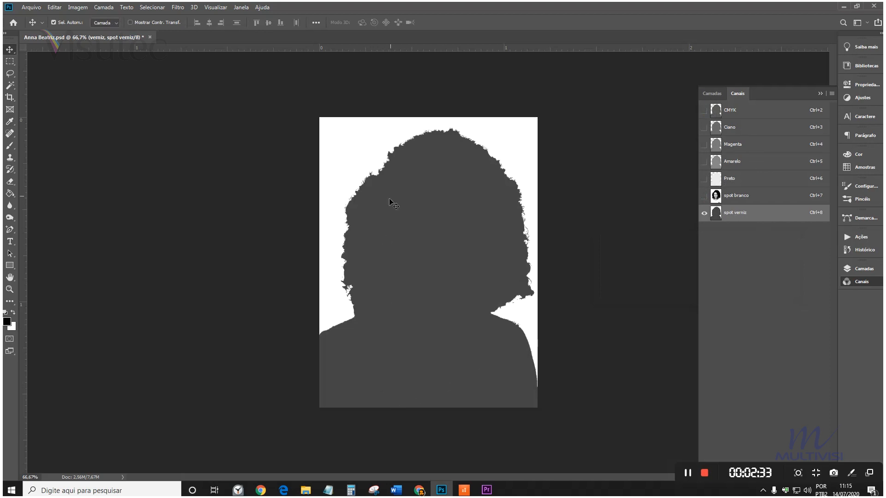
left_click(705, 196)
left_click(704, 212)
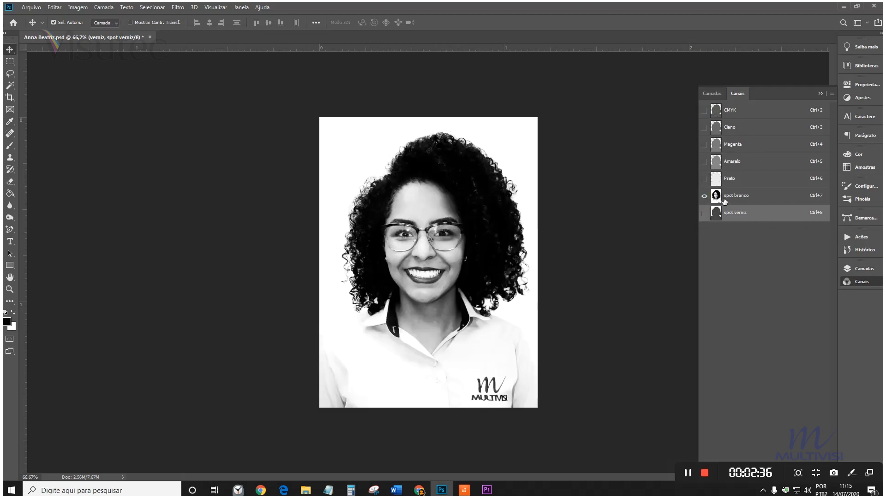
left_click(705, 110)
- Delete the verniz layer and show the remaining color layer
left_click(712, 93)
right_click(759, 177)
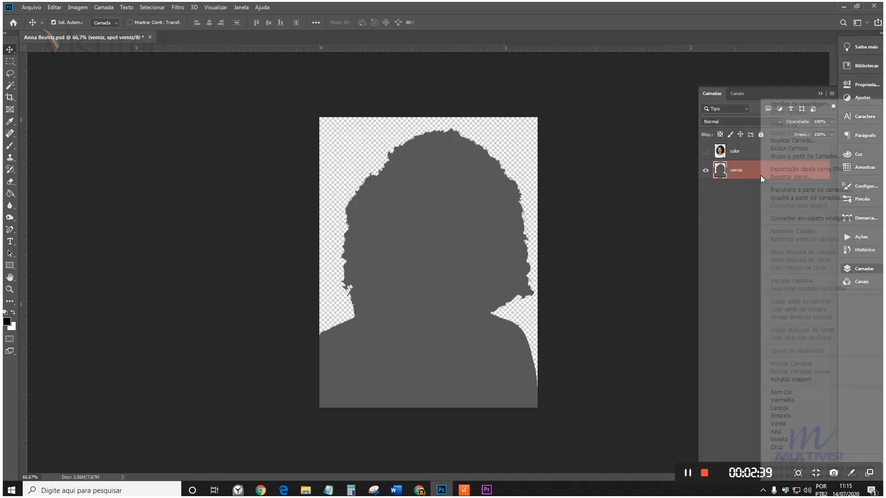
left_click(808, 148)
left_click(401, 183)
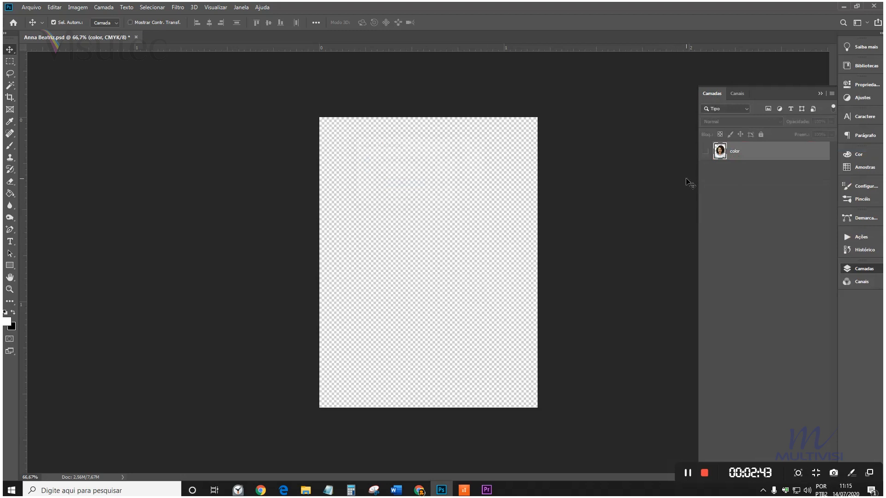
left_click(705, 152)
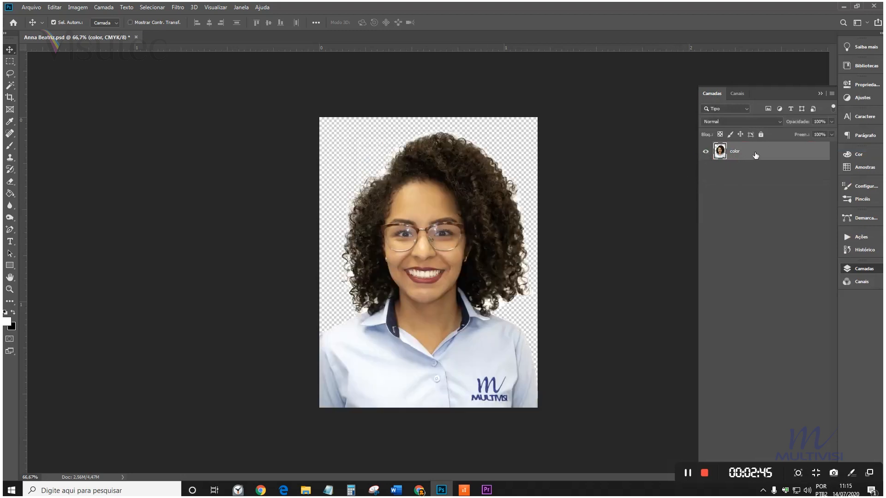
- Save the portrait as an uncompressed TIFF with its layer and spot colors, replacing the existing file
left_click(735, 94)
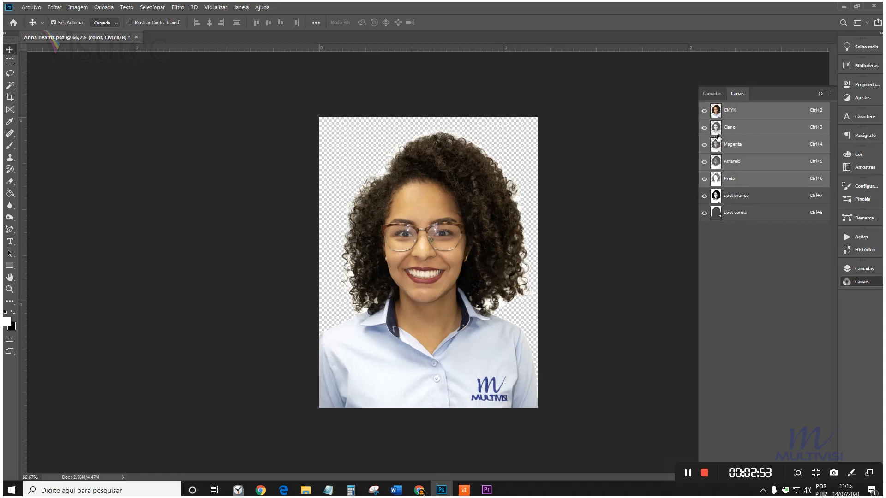
left_click(713, 93)
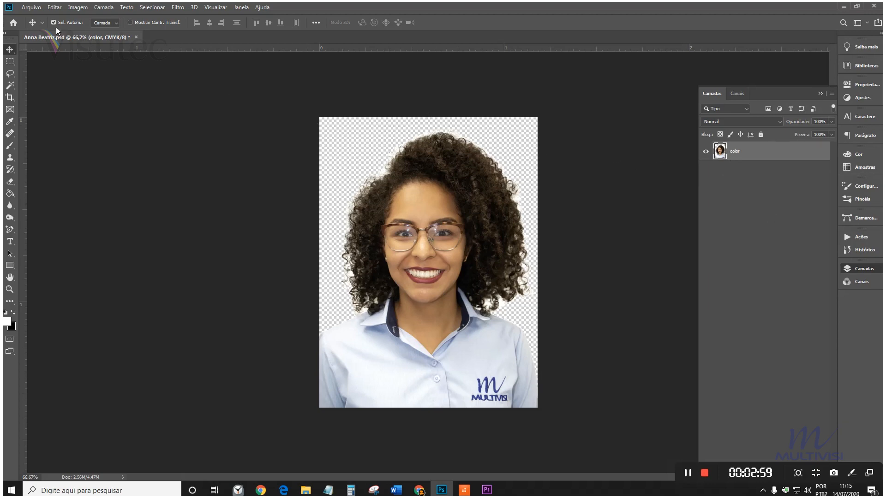
left_click(31, 7)
left_click(59, 110)
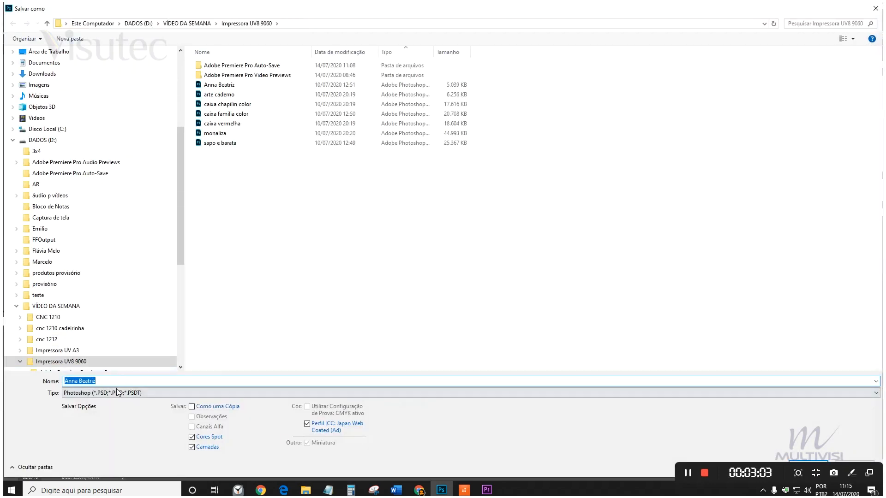
left_click(118, 393)
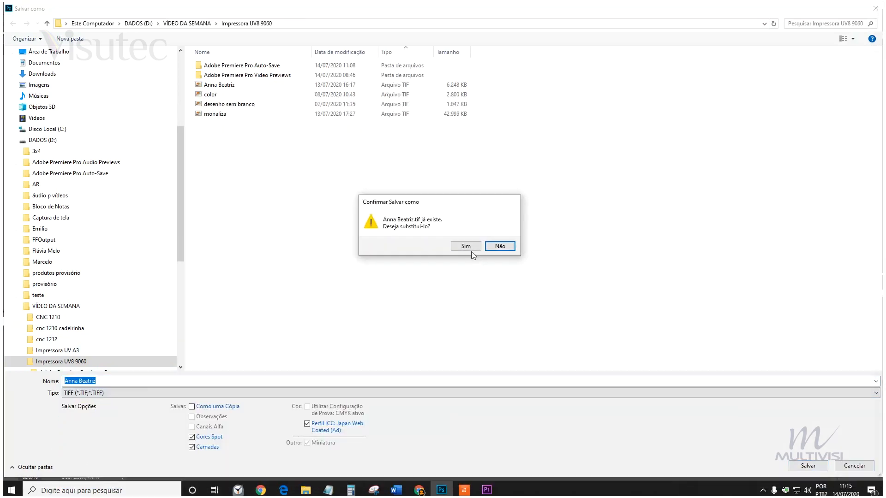
left_click(472, 249)
left_click(634, 112)
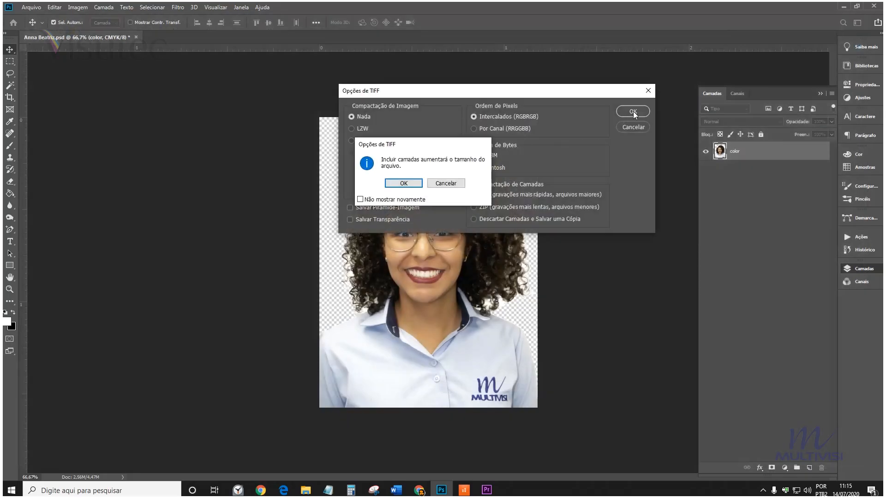
left_click(404, 184)
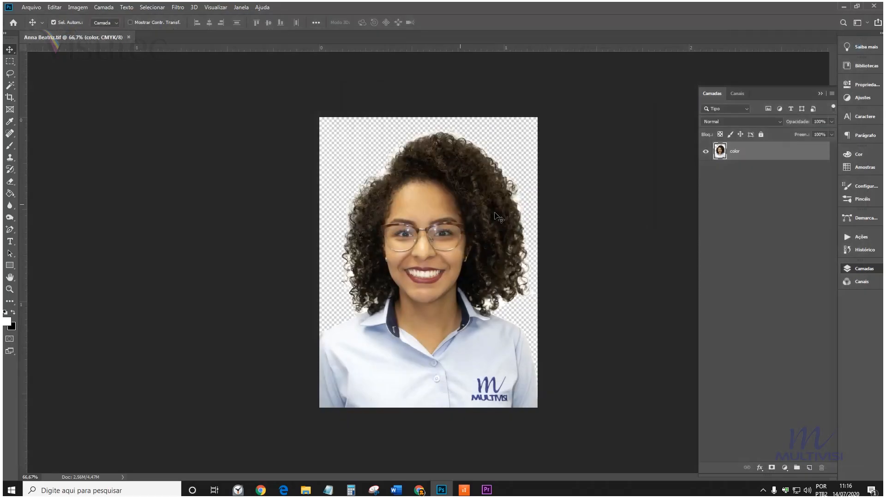
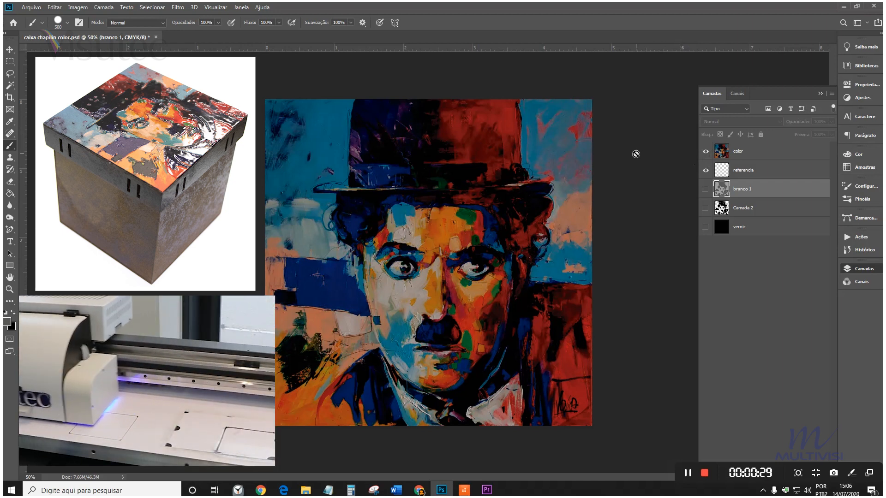
- Isolate the referencia layer of the Chaplin box artwork to examine the lid outline, and show the color layer again
left_click(705, 170)
left_click(705, 152)
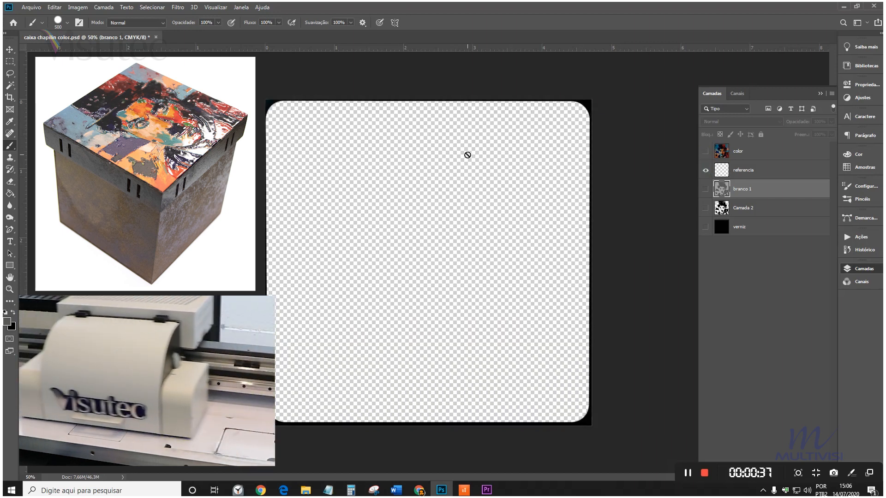
left_click(705, 151)
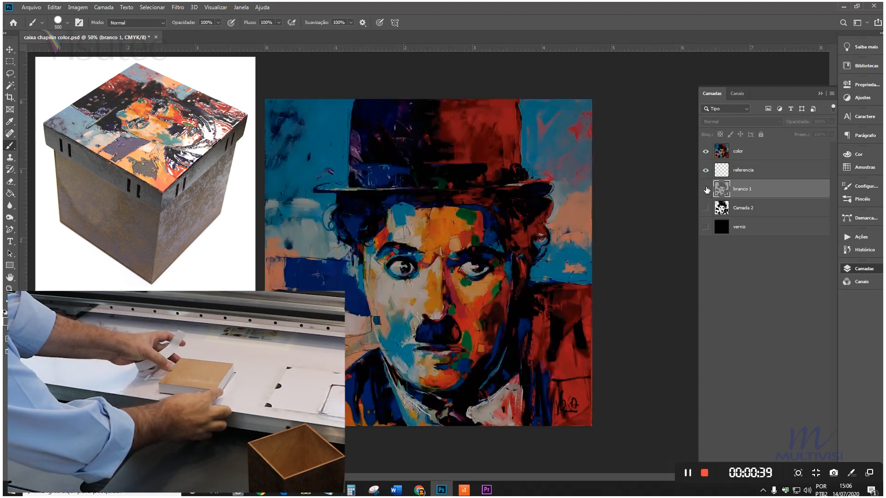
- Show the hidden layers, and isolate the branco 1 layer to examine its grayscale relief
left_click_drag(705, 189, 706, 227)
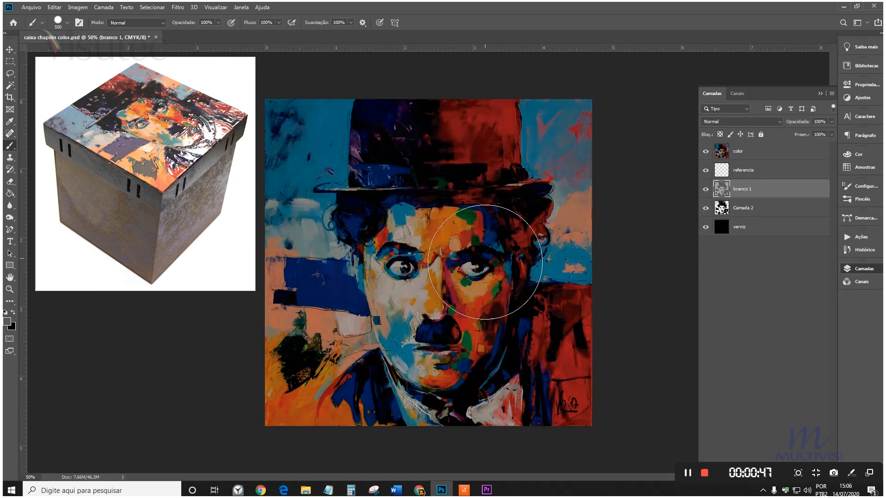
left_click(705, 152)
left_click(705, 151)
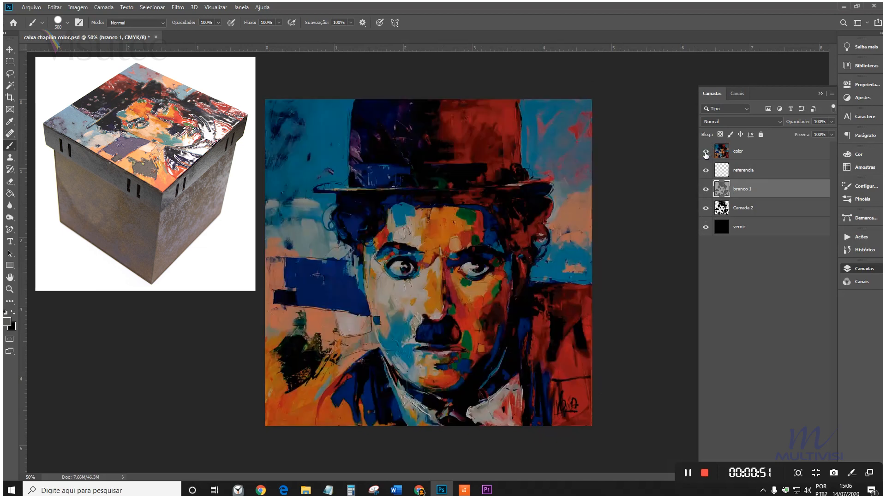
left_click(705, 152)
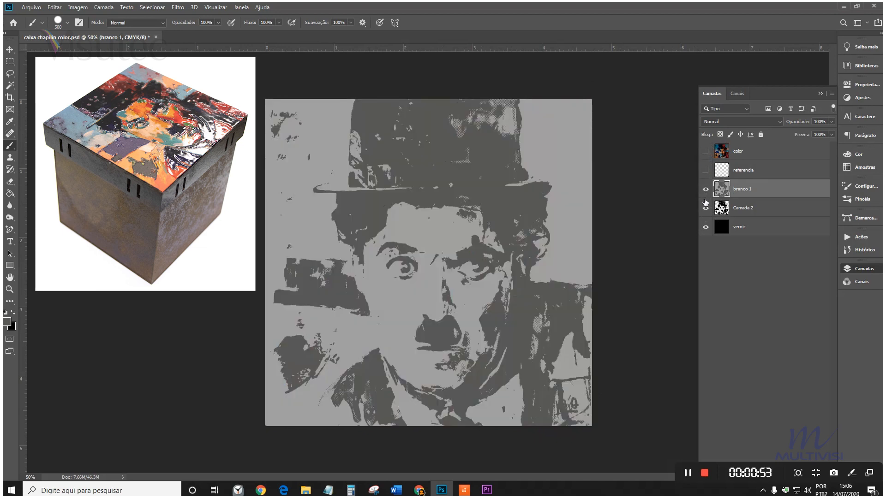
left_click(705, 227)
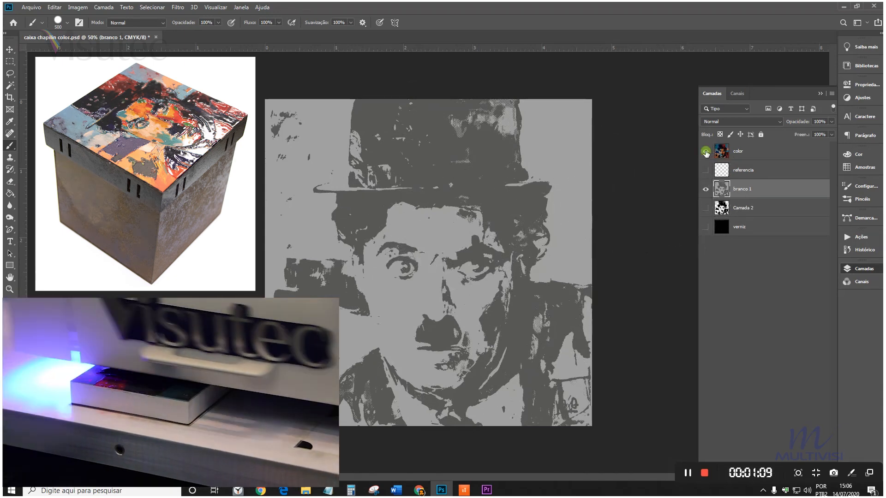
- Isolate the Camada 2 layer to examine its black relief areas
left_click(706, 151)
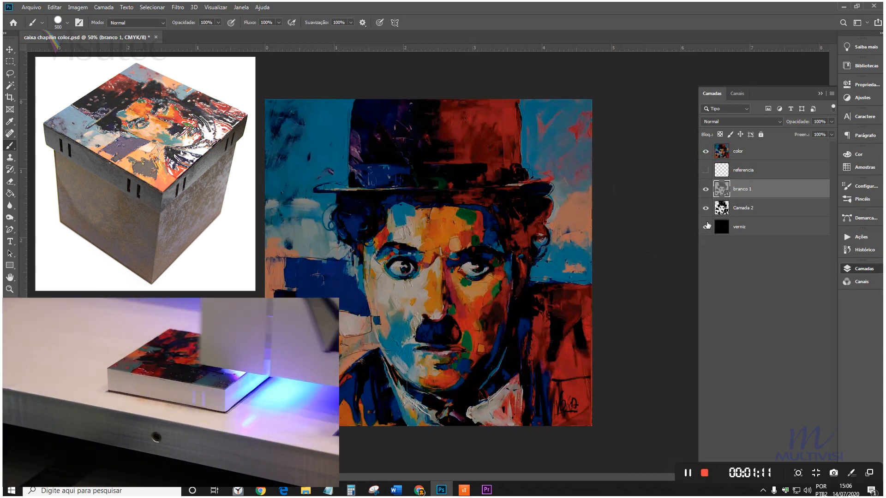
left_click(705, 190)
left_click(706, 152)
left_click(706, 226)
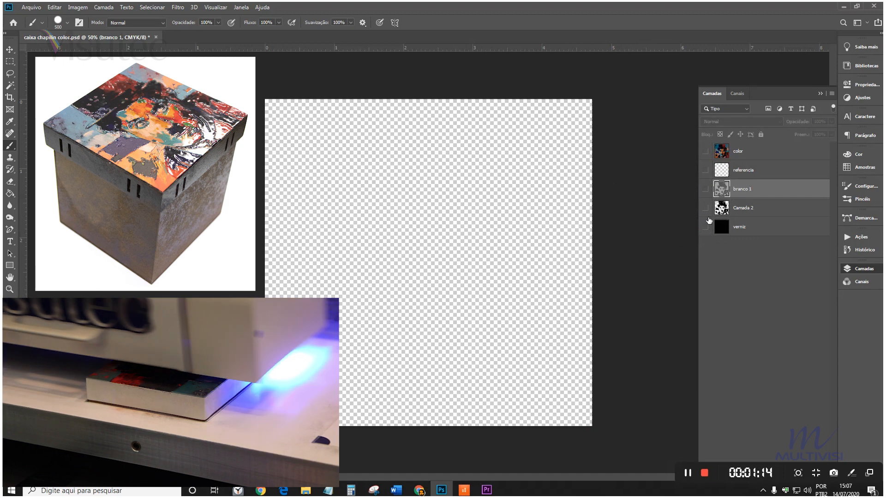
left_click(706, 208)
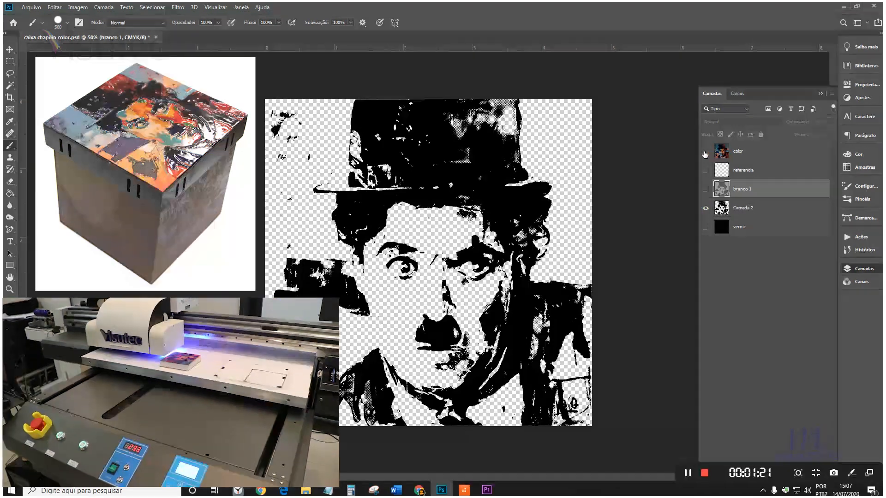
- Make all the Chaplin artwork's layers visible again and display its color channels
left_click(705, 153)
left_click(706, 227)
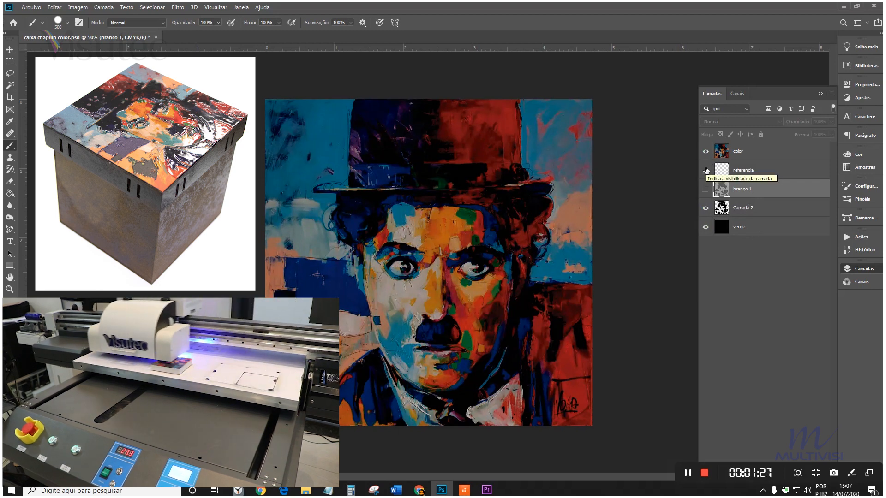
left_click(707, 190)
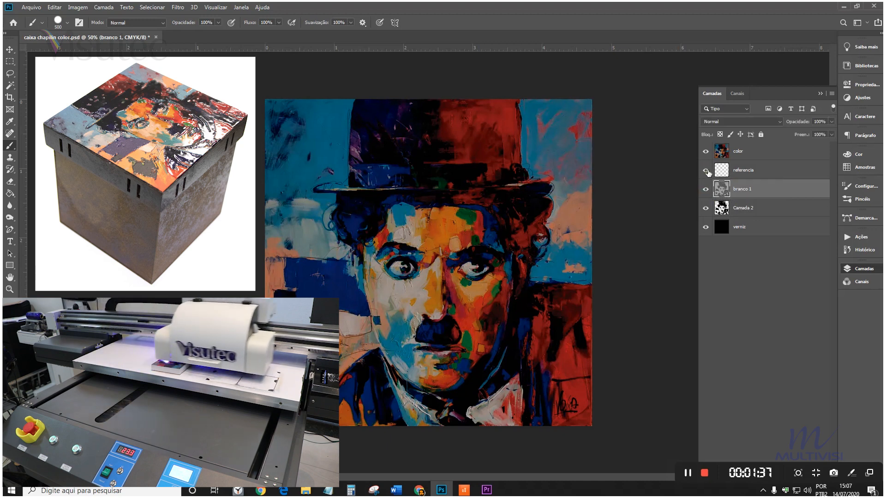
left_click(736, 94)
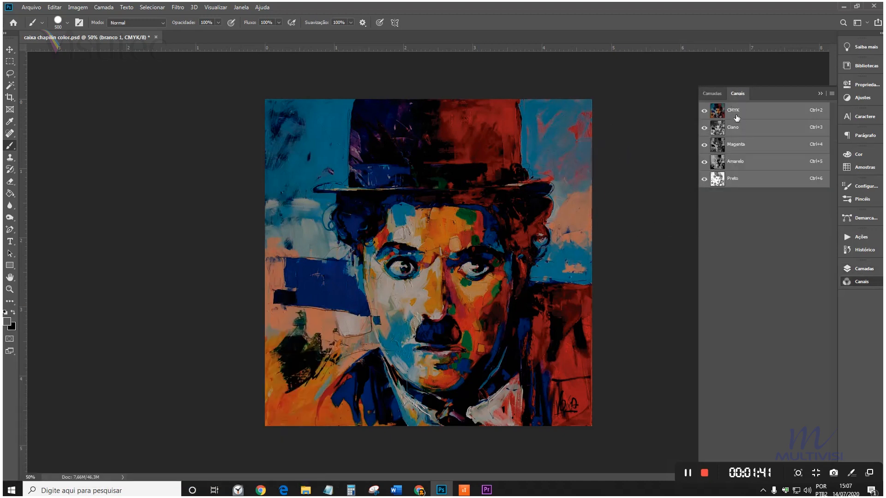
- Isolate the referencia layer of the Chaplin artwork by hiding the other layers, and make it the active layer
left_click(715, 94)
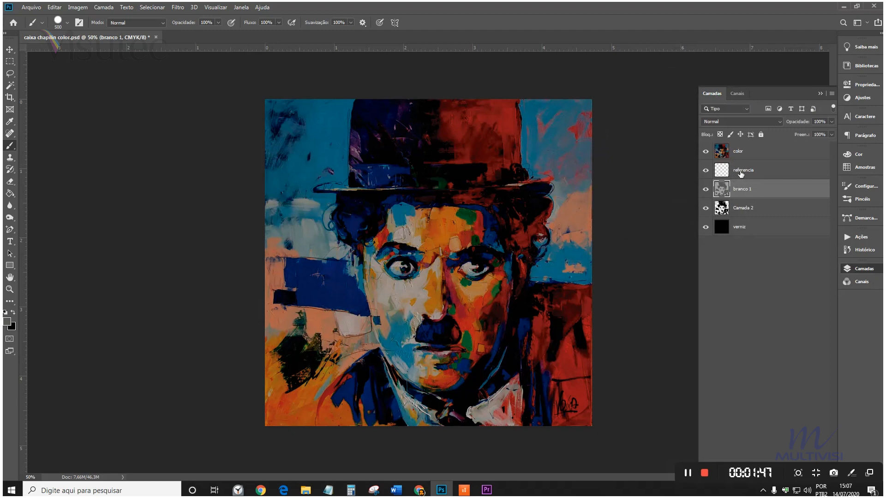
left_click(705, 189)
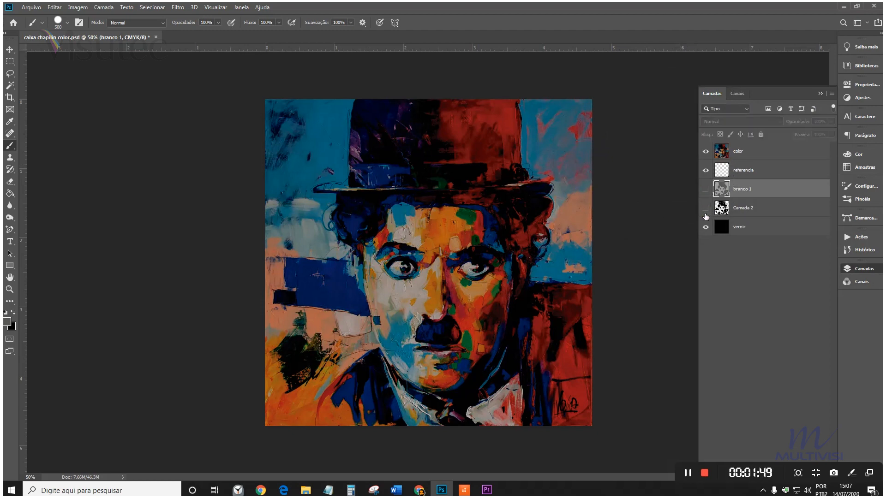
left_click(706, 151)
left_click(743, 170)
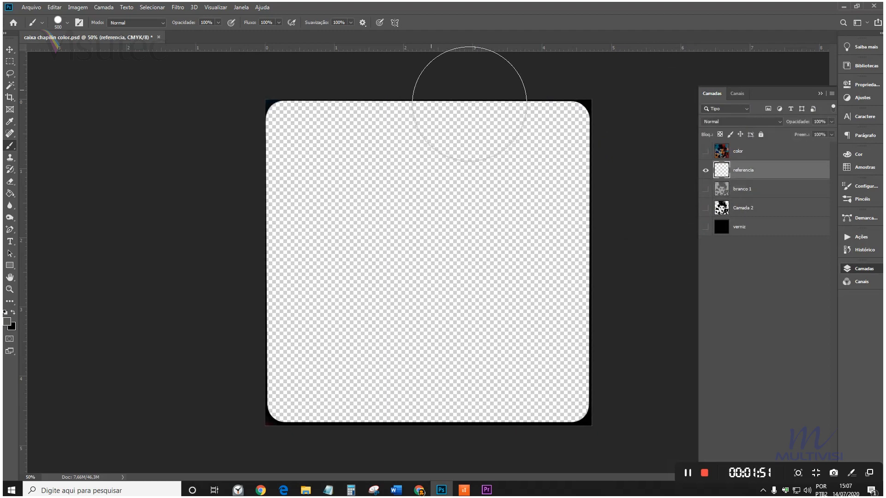
- Select the black border of the referencia layer with a Color Range selection of the Sombras tones
left_click(152, 8)
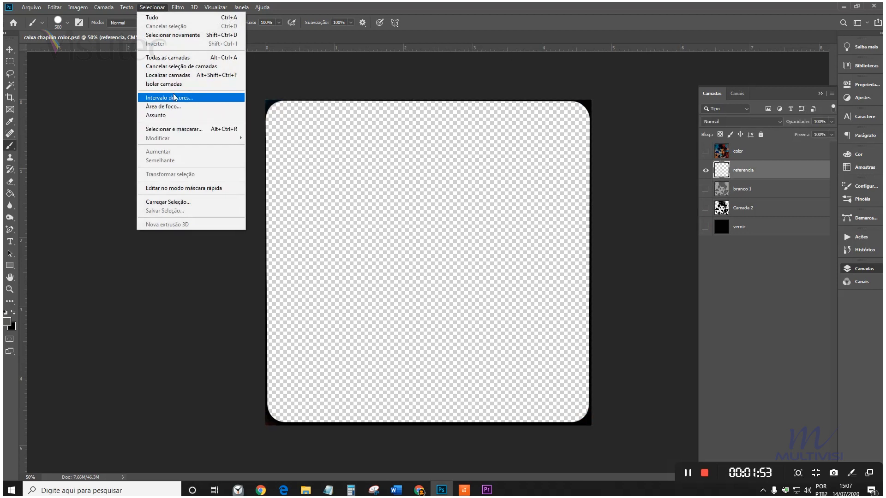
left_click(182, 98)
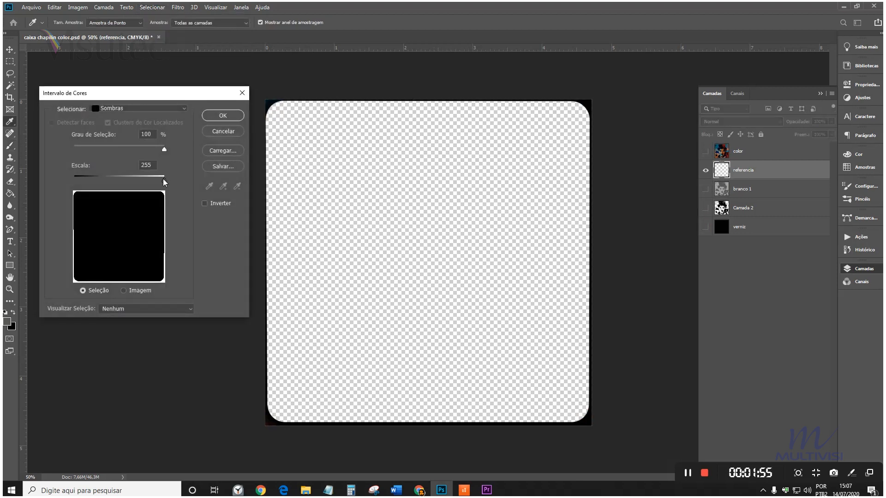
left_click(222, 115)
key("b")
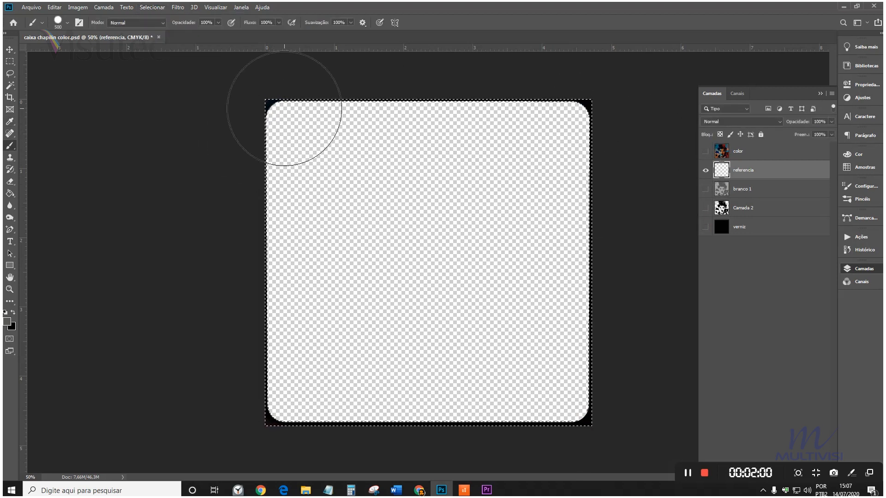
- Create a spot channel named referencia from the border selection, with white ink and 0% solidity
left_click(738, 94)
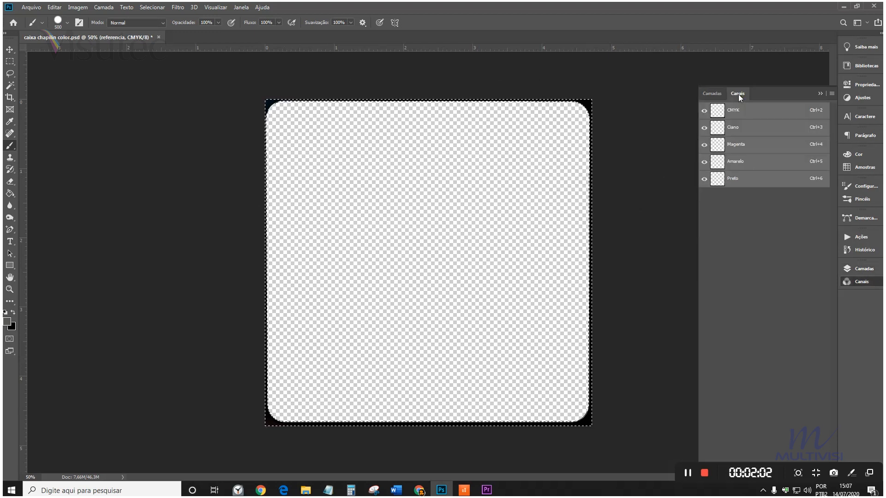
left_click(833, 93)
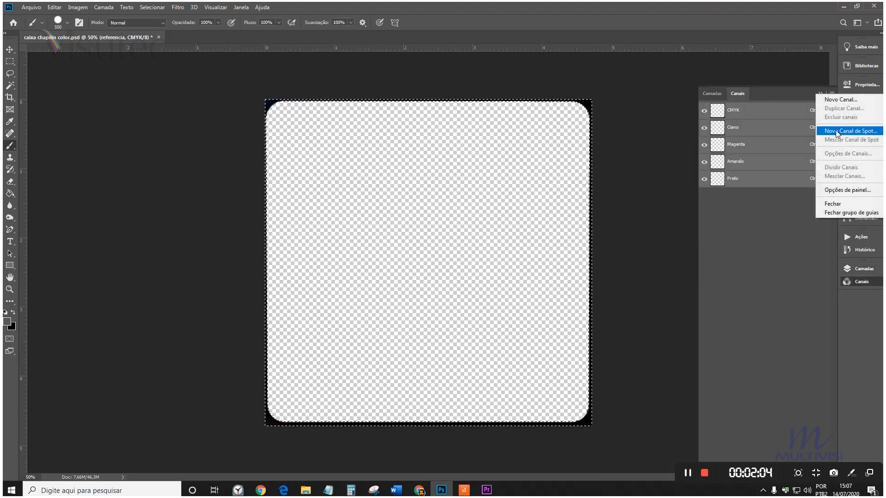
left_click(835, 131)
type("referencia")
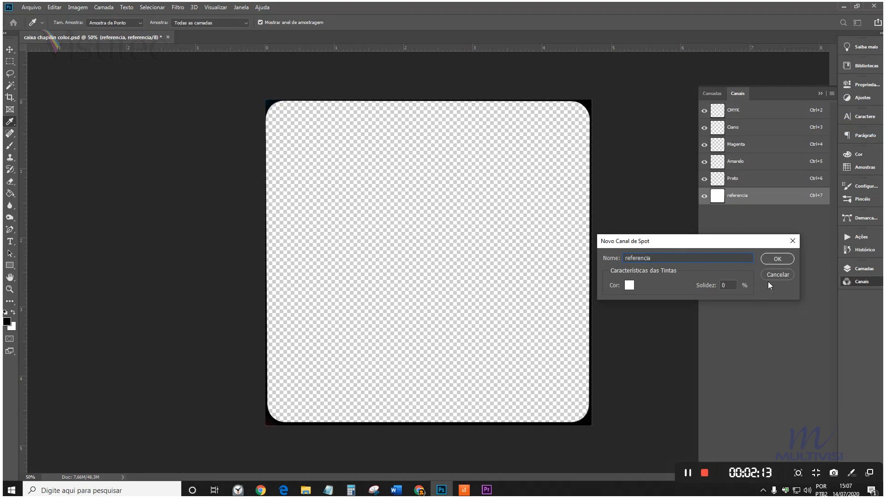
left_click(776, 259)
key("b")
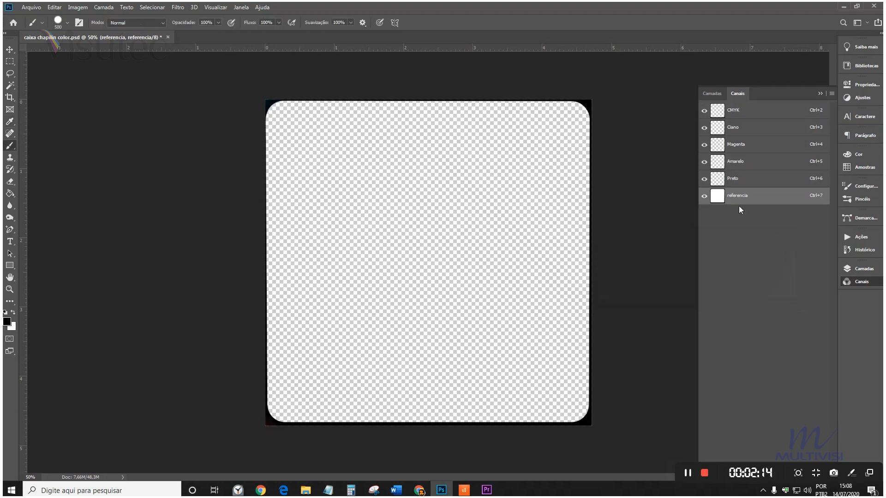
- Toggle the CMYK channels' visibility off and on, and delete the referencia layer
left_click(704, 111)
left_click(705, 111)
left_click(710, 94)
right_click(764, 172)
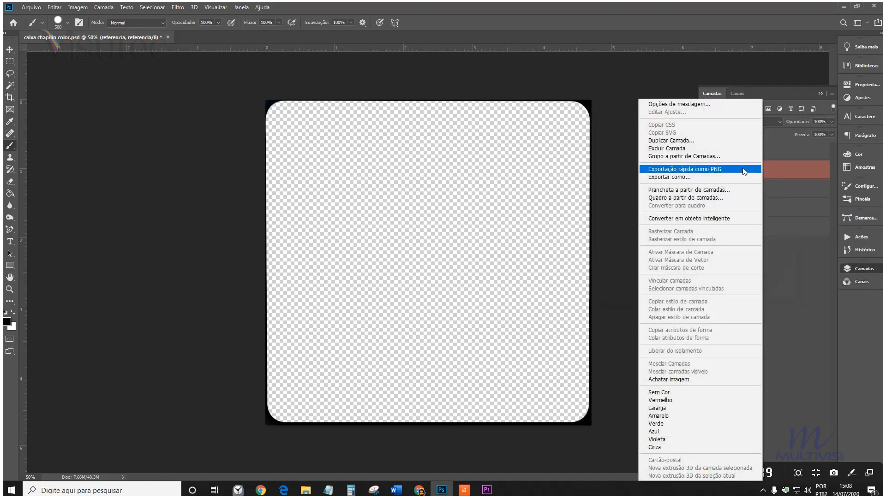
left_click(691, 148)
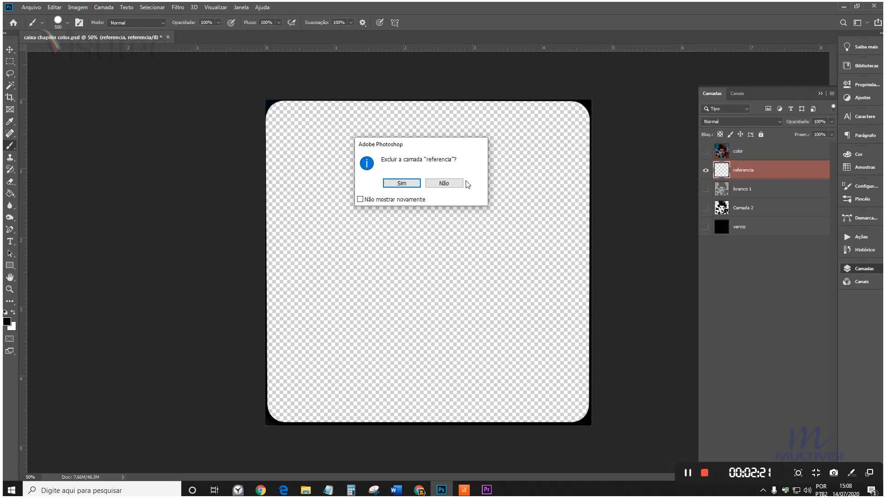
key("Return")
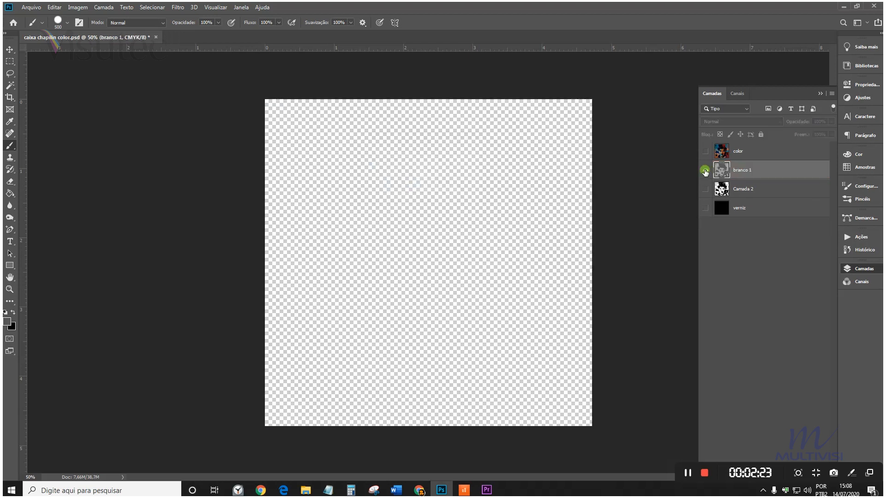
- Show the branco 1 layer and select its gray tones with Color Range set to Sombras
left_click(705, 171)
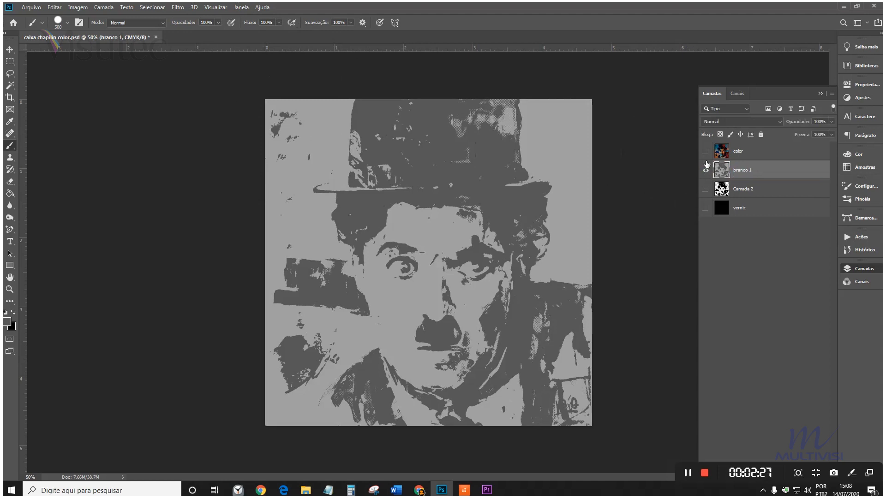
left_click(141, 8)
left_click(178, 97)
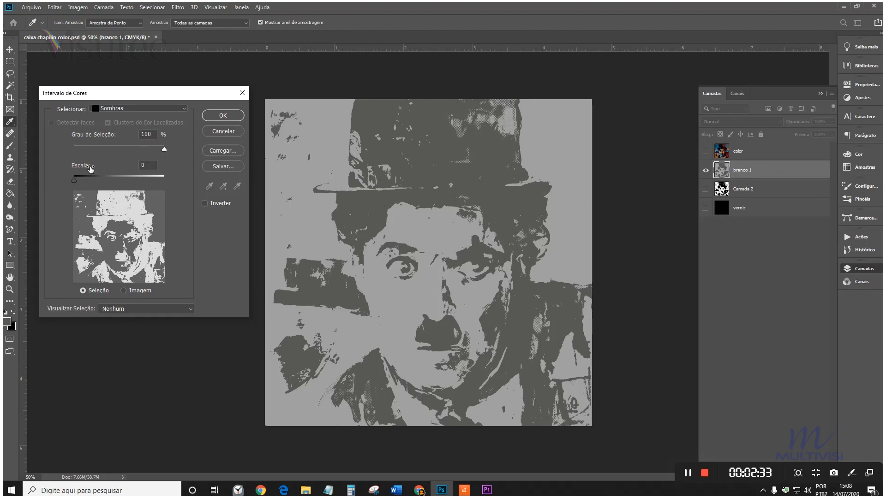
left_click(223, 119)
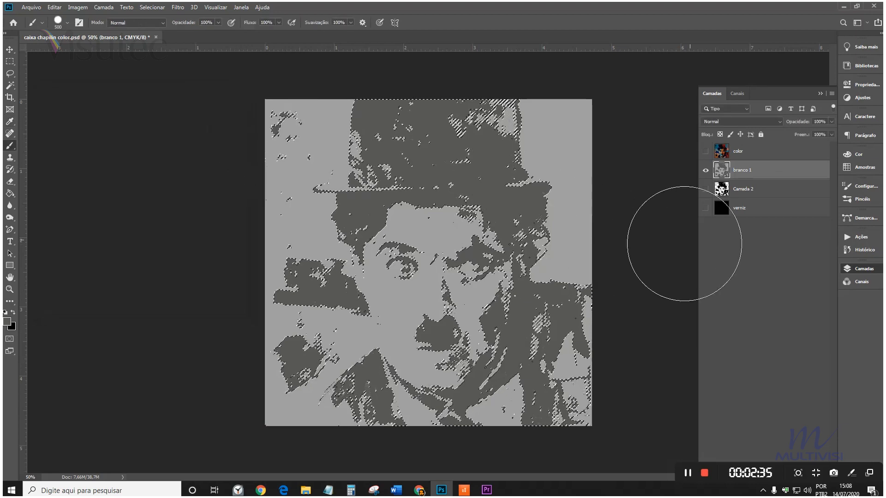
- Create a spot channel named spot branco 1 from the selection, with white ink and 0% solidity
left_click(737, 93)
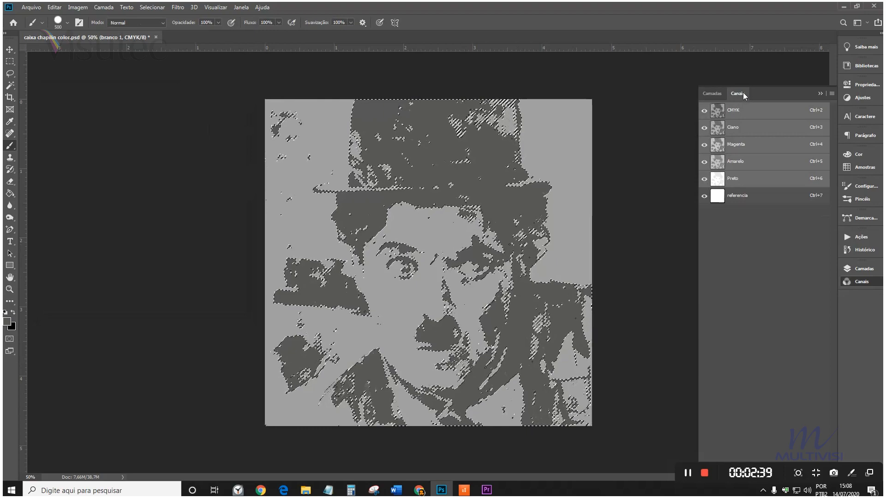
left_click(832, 94)
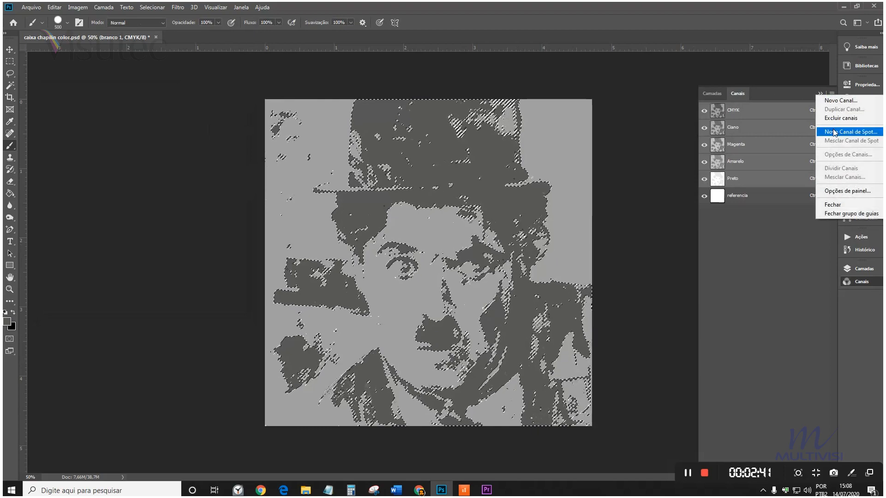
left_click(748, 132)
type("spot branco 1")
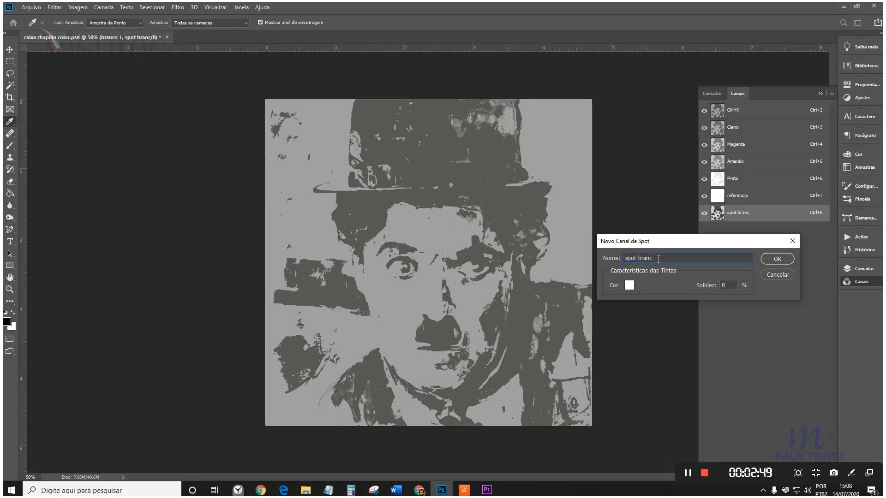
left_click(777, 260)
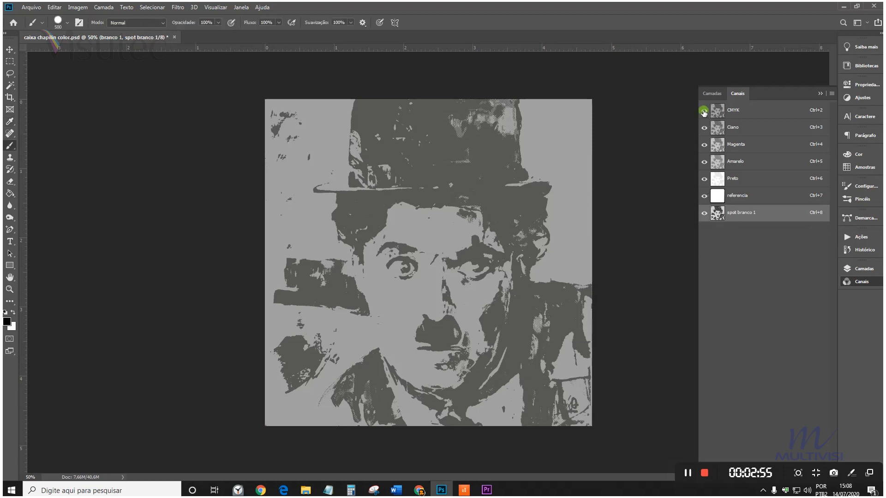
- View the spot branco 1 channel on its own to examine its grayscale relief, and show the CMYK channels again
left_click(704, 110)
left_click(706, 201)
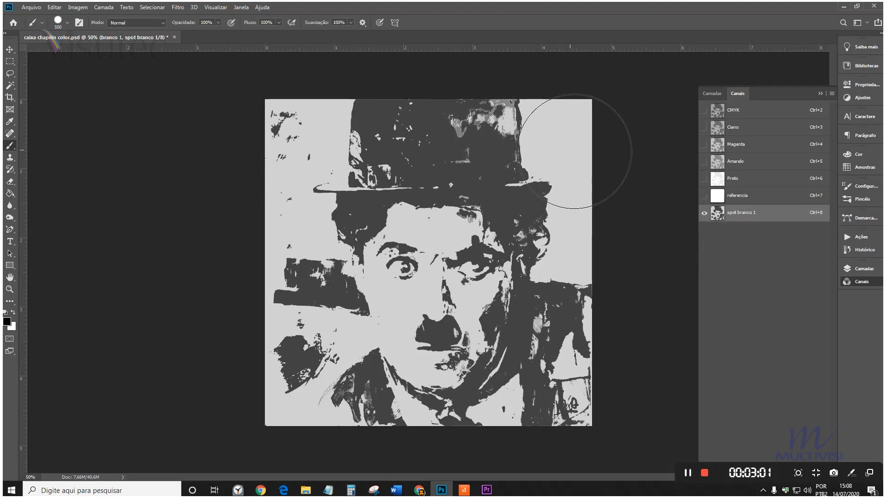
left_click(9, 49)
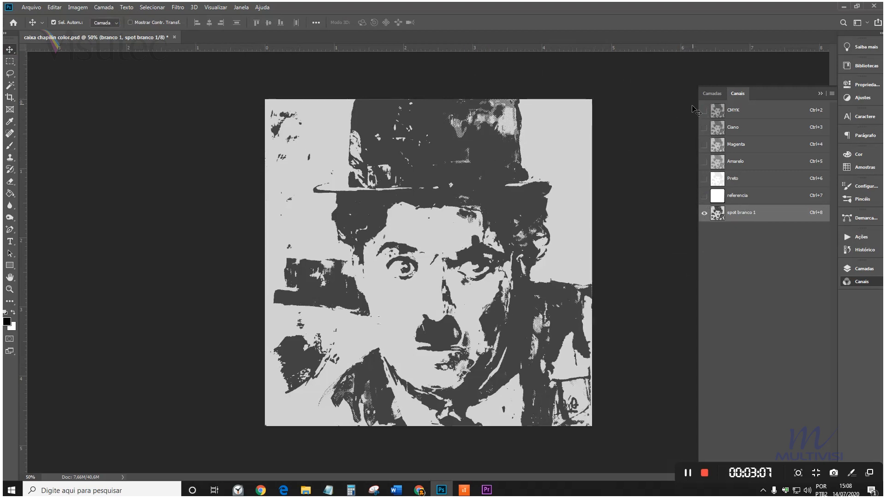
left_click(704, 110)
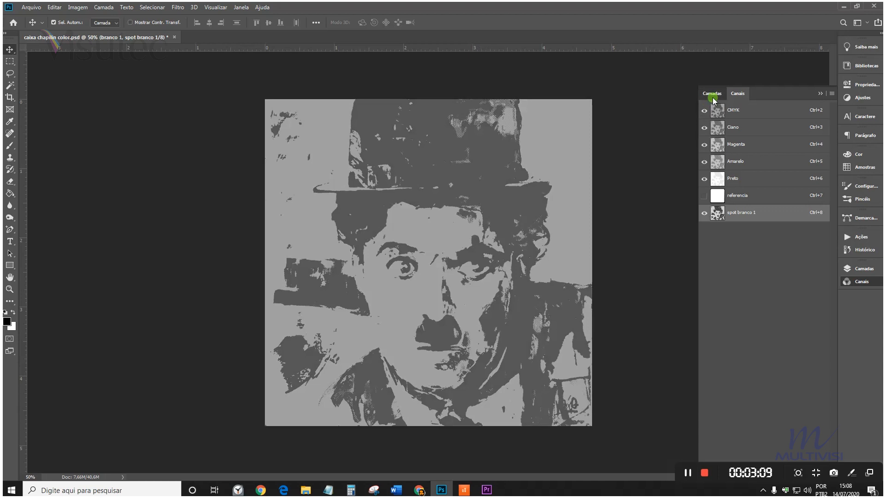
- Delete the branco 1 layer
left_click(712, 95)
right_click(767, 167)
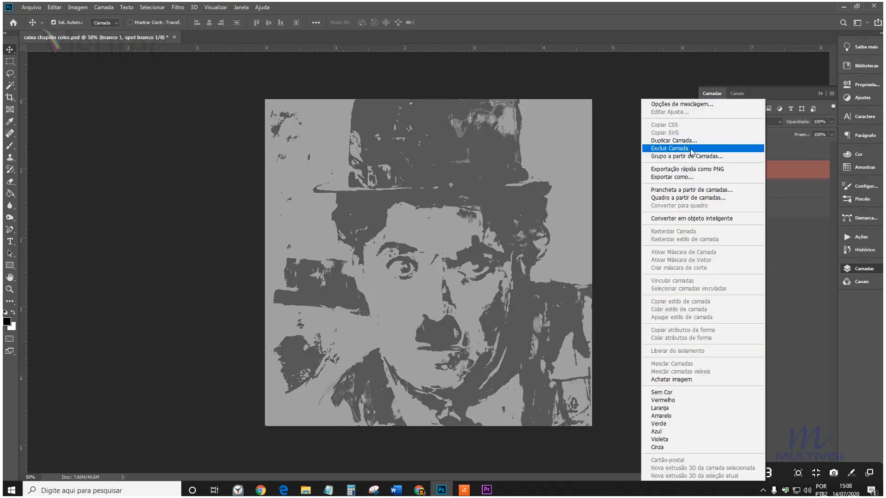
left_click(690, 150)
left_click(412, 187)
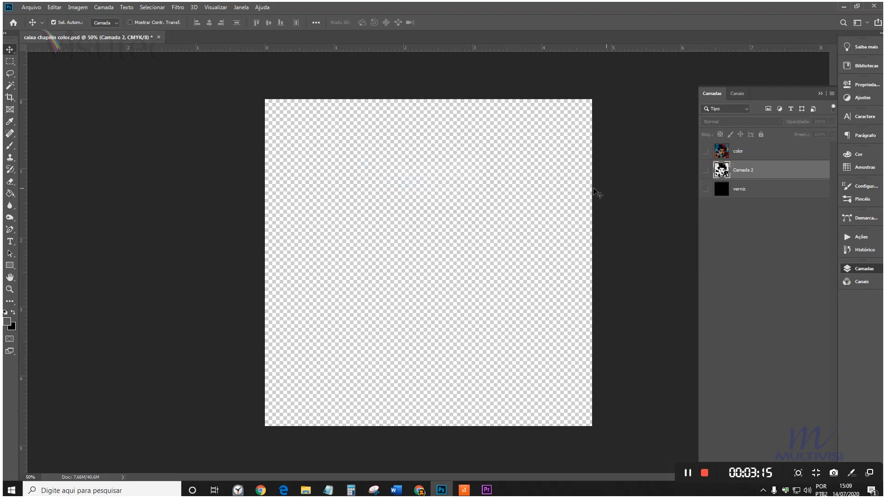
- Show the Camada 2 layer and select its black areas with Color Range set to Sombras
left_click(705, 171)
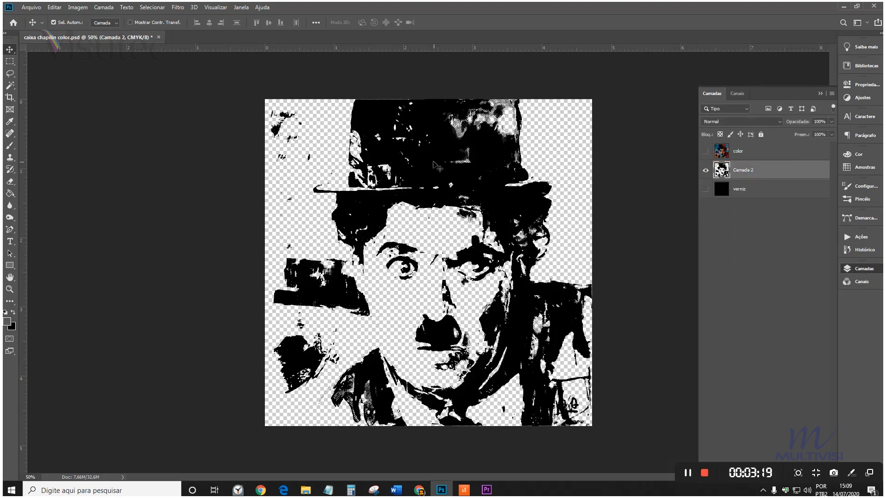
left_click(152, 7)
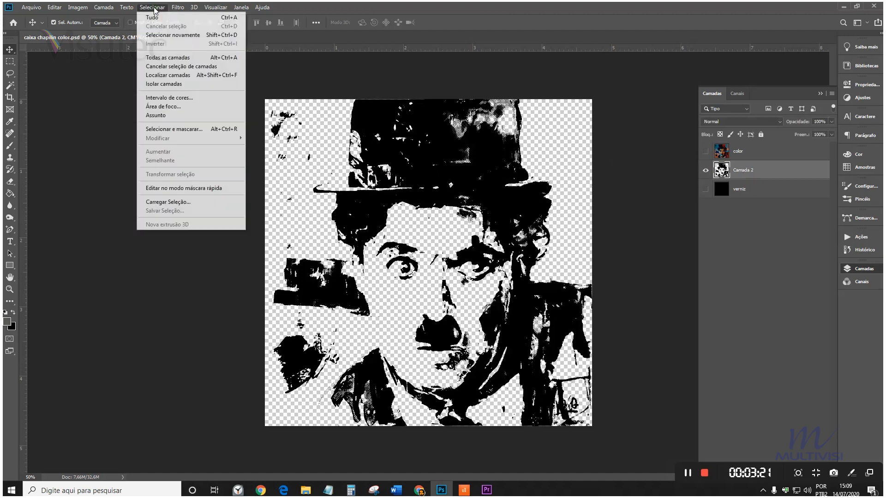
left_click(159, 95)
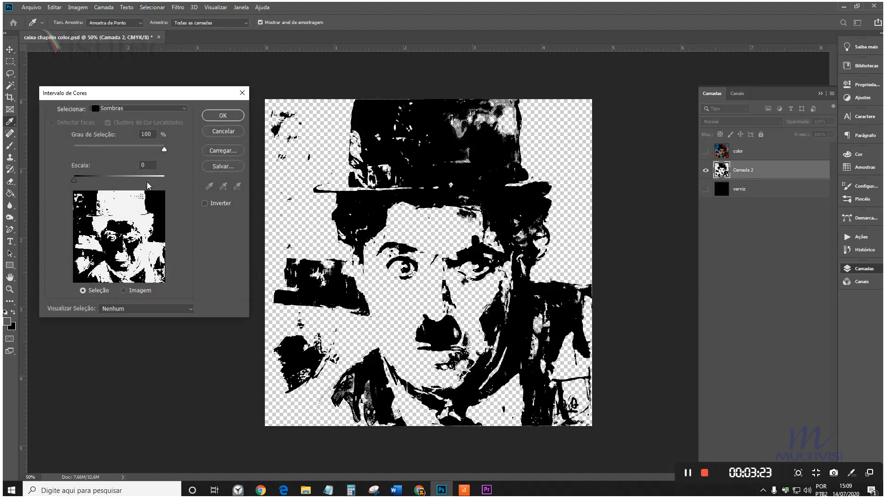
left_click(223, 116)
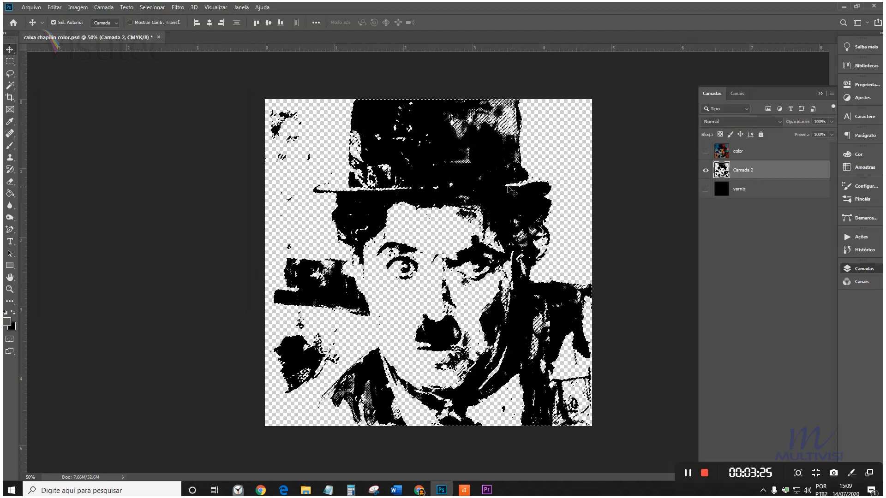
- Create a spot channel named spot branco 2 from the selection, with white ink and 0% solidity
left_click(737, 94)
left_click(831, 93)
left_click(841, 131)
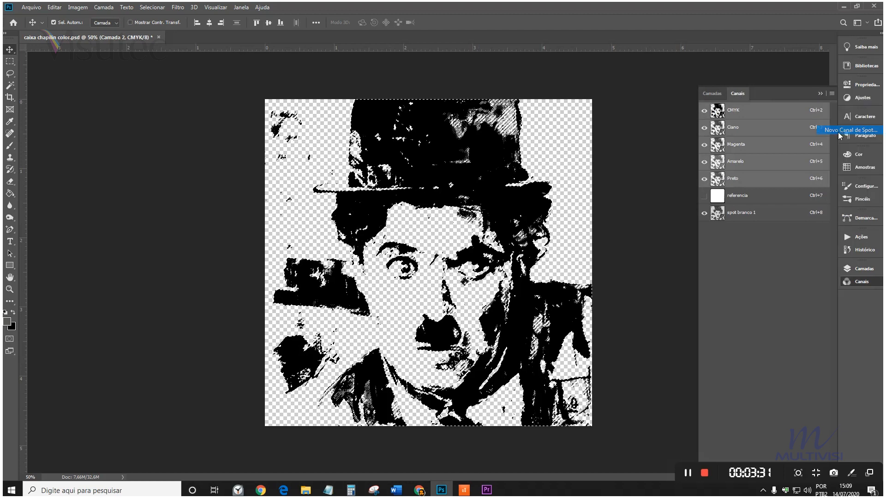
left_click(659, 258)
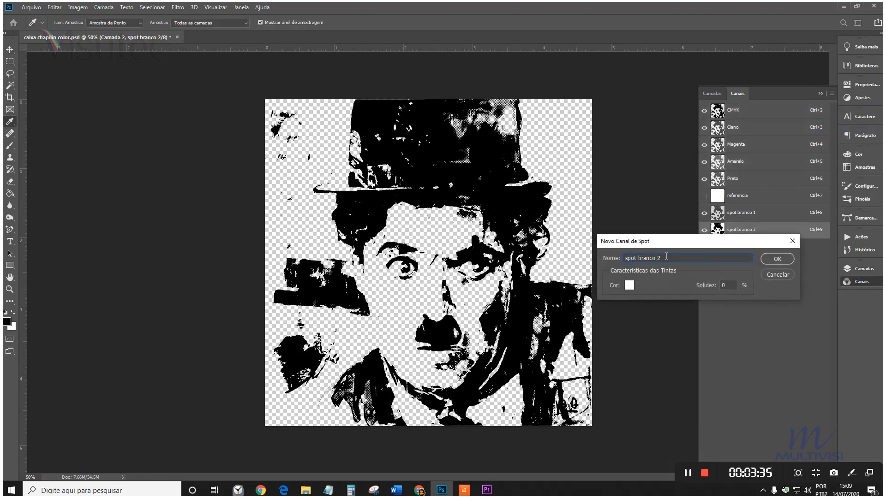
left_click(775, 259)
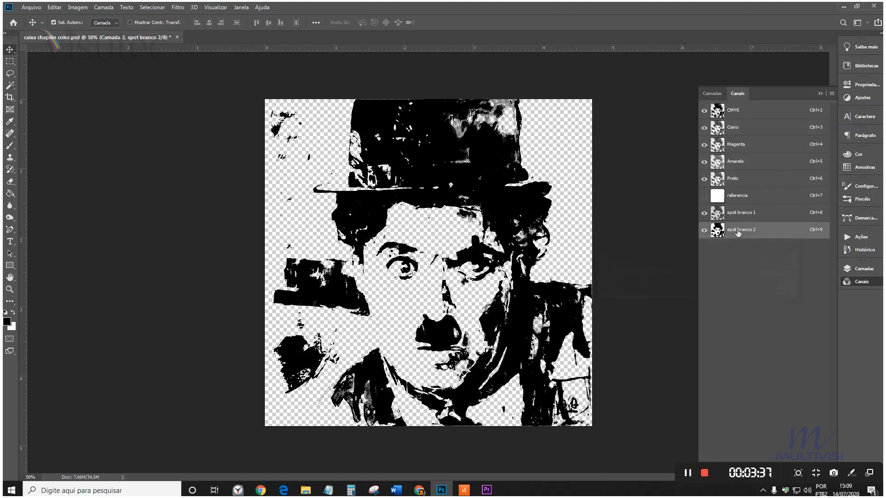
- View the spot branco 2 channel on its own to examine its relief areas, and show spot branco 1 again
left_click(705, 111)
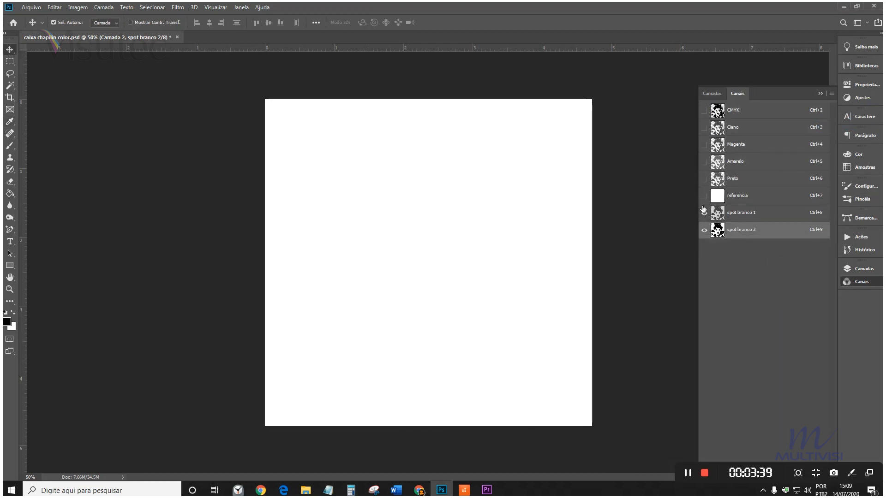
left_click(704, 213)
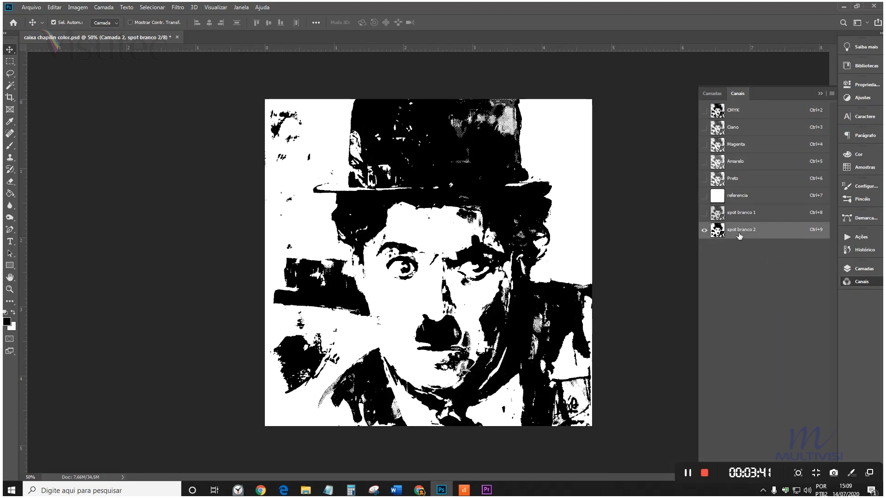
left_click(704, 213)
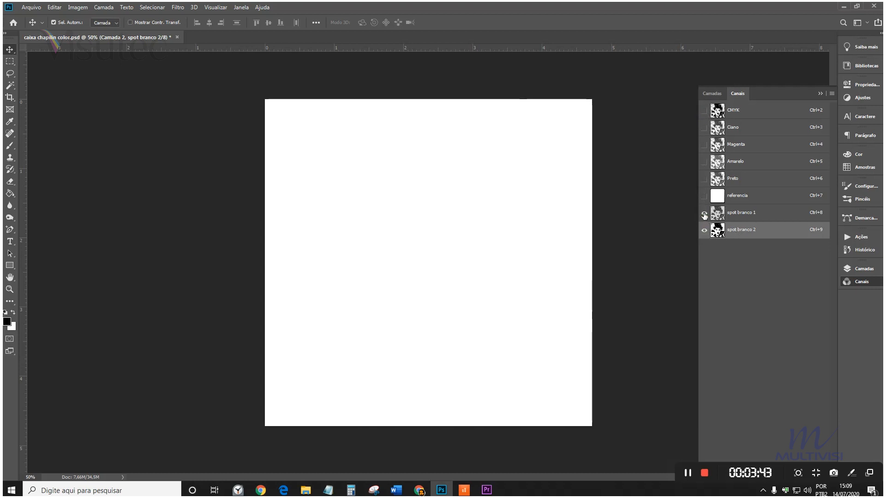
- View the spot branco 1 channel and the referencia channel, each on its own
left_click(704, 230)
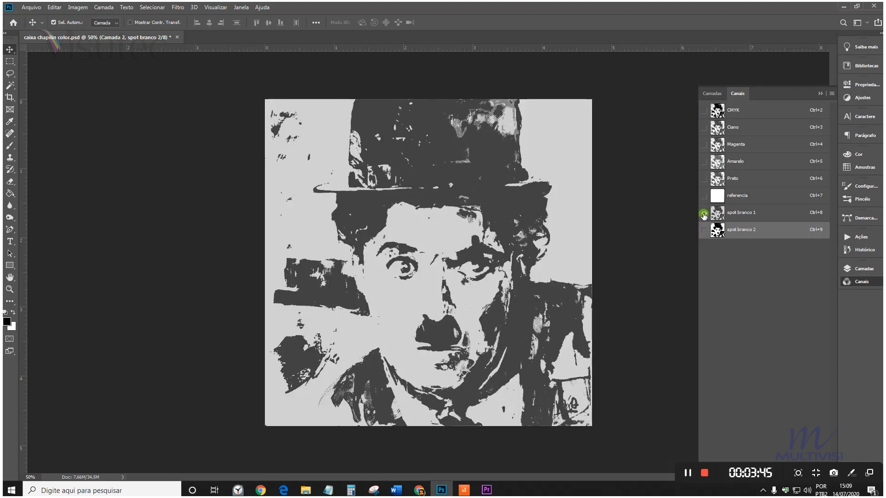
left_click(704, 195)
left_click(704, 213)
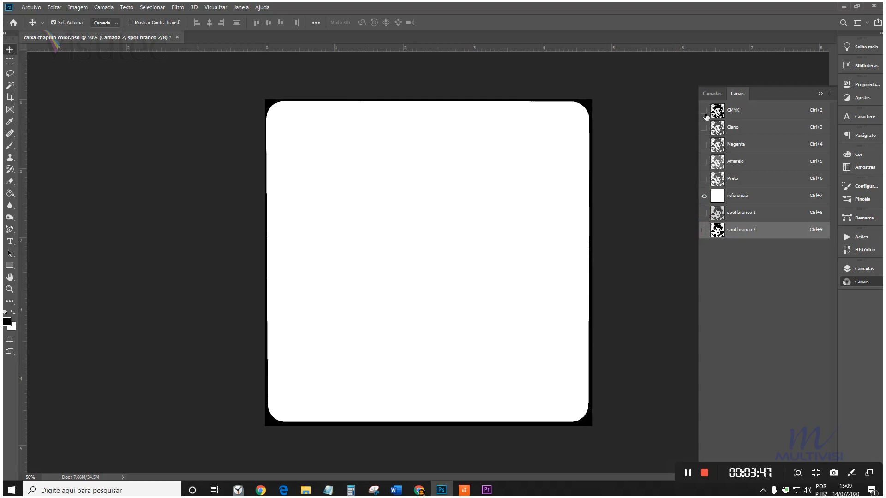
- Delete the Camada 2 layer
left_click(710, 94)
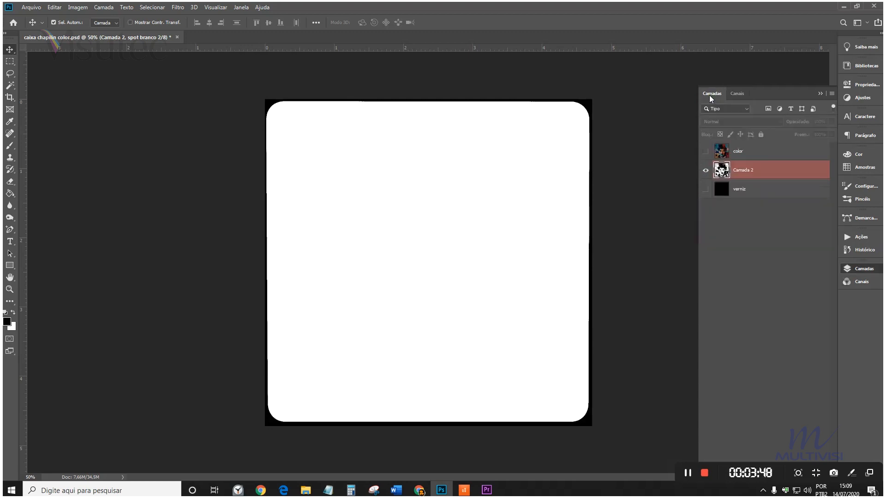
right_click(757, 171)
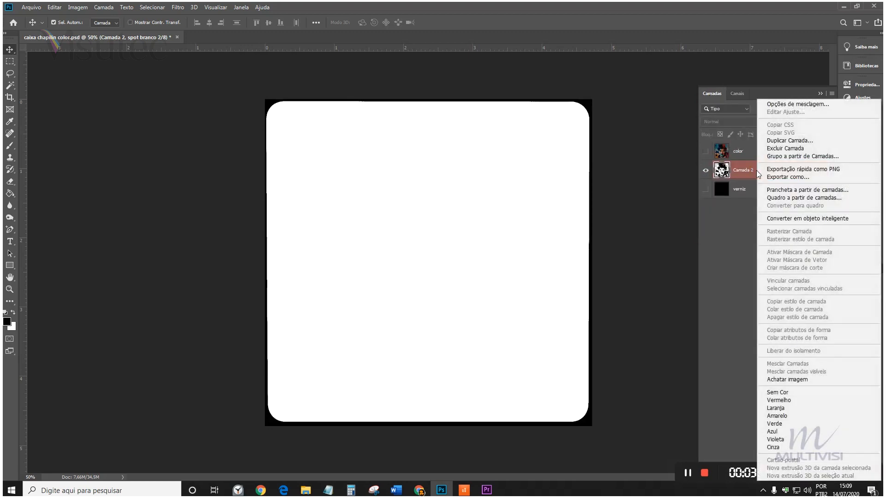
left_click(799, 149)
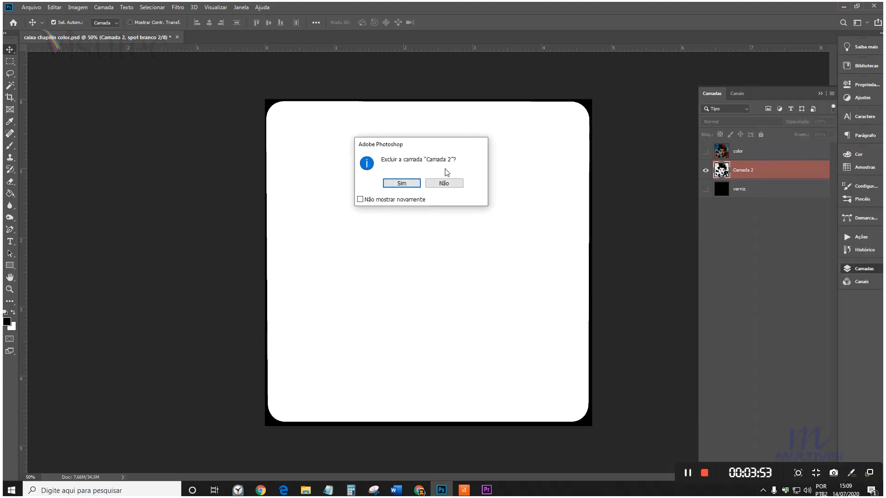
left_click(413, 183)
- Show the verniz layer and select its black area with Color Range
left_click(705, 170)
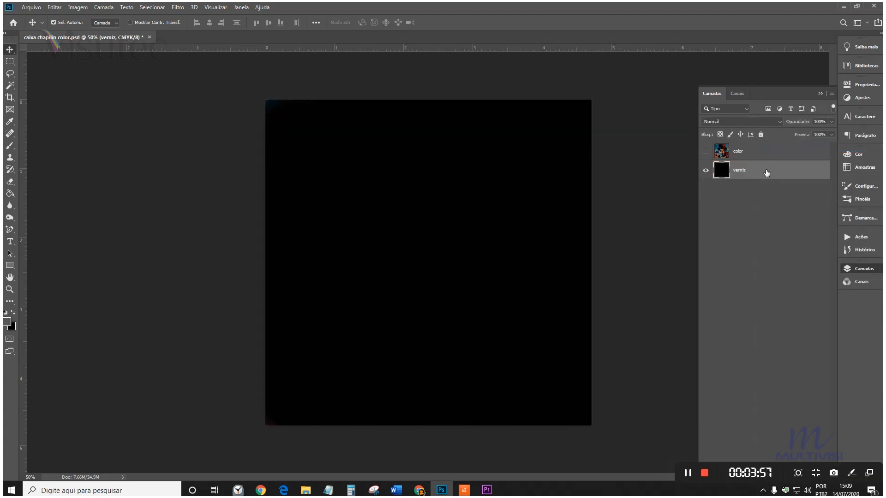
left_click(153, 7)
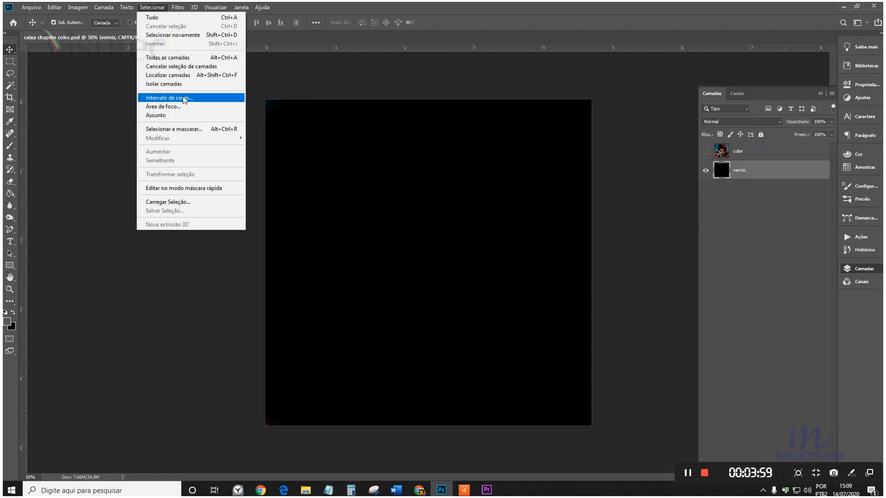
left_click(184, 99)
left_click(217, 116)
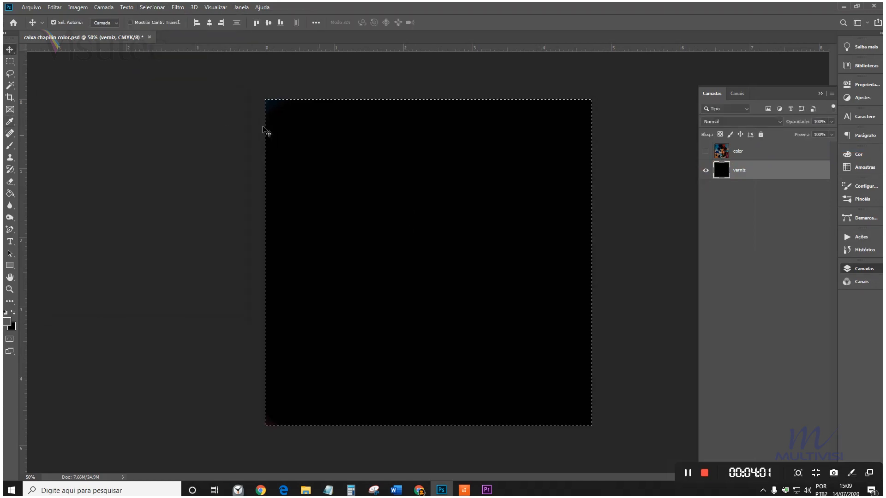
- Create a spot channel named spot verniz from the selection, with white ink and 0% solidity
left_click(737, 96)
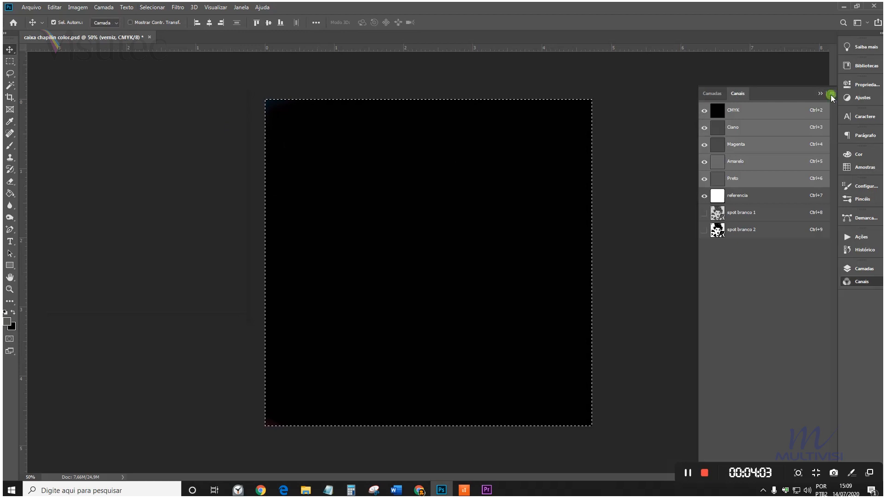
left_click(832, 93)
left_click(840, 132)
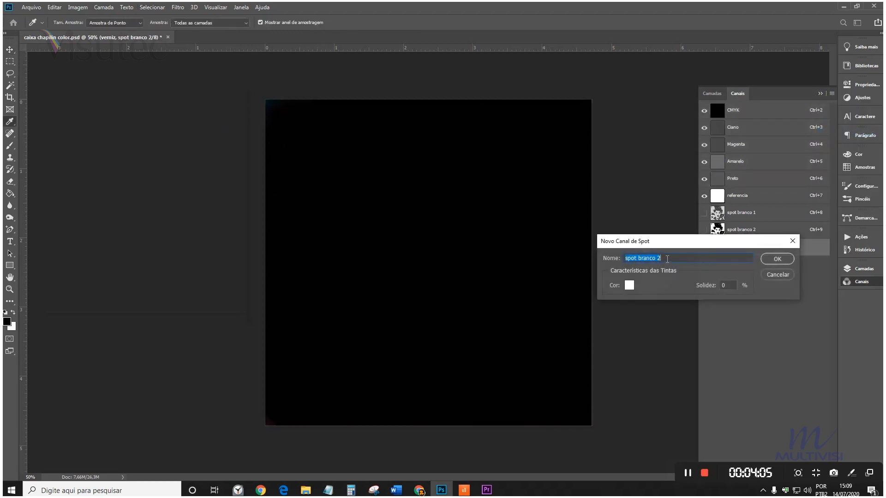
type("spot ve")
type("rniz")
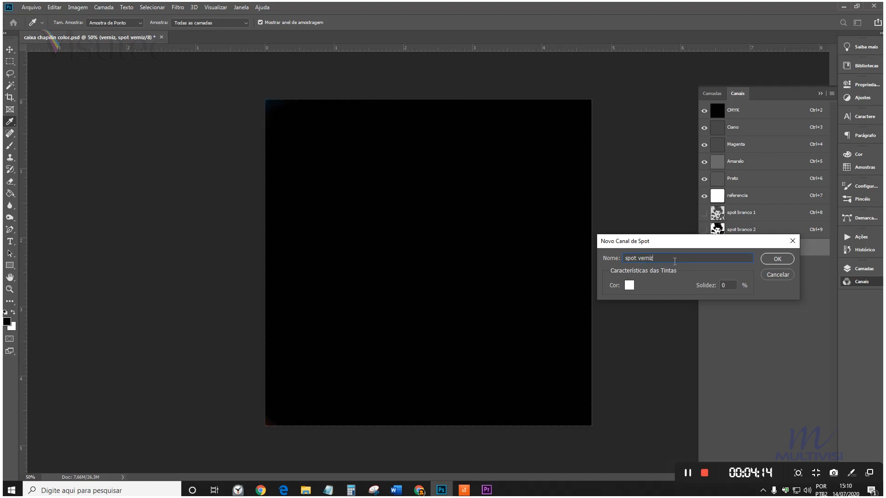
left_click(781, 258)
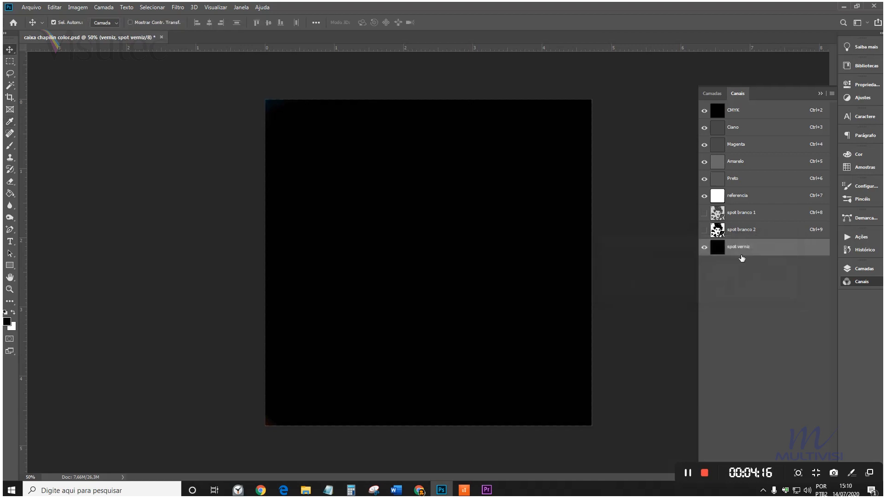
- View the spot verniz channel on its own to examine its coverage, and show all the channels again
left_click(705, 111)
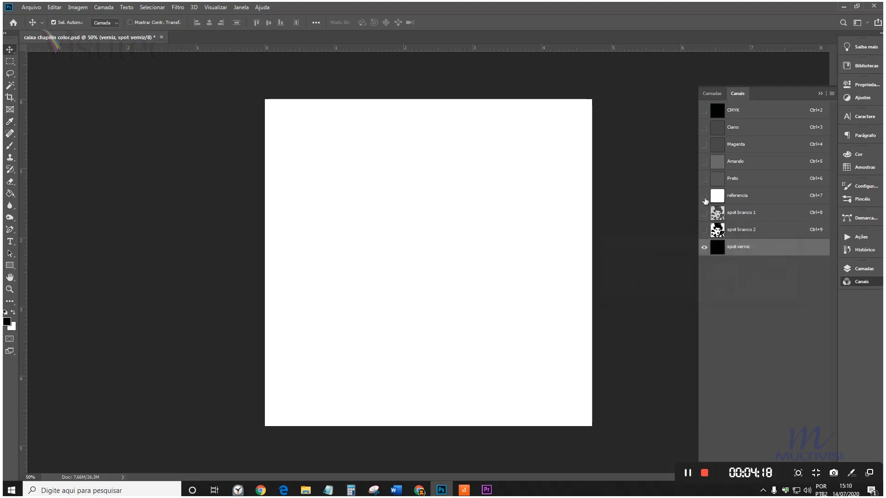
left_click(705, 196)
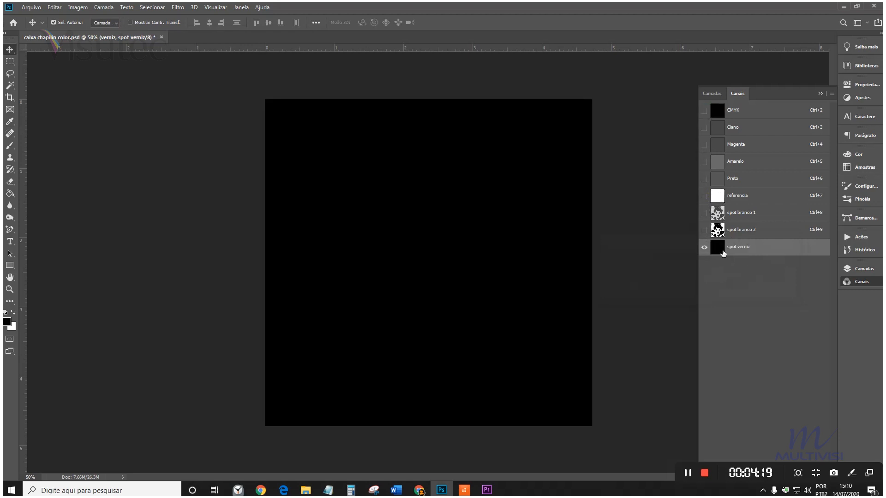
left_click(704, 214)
left_click(705, 230)
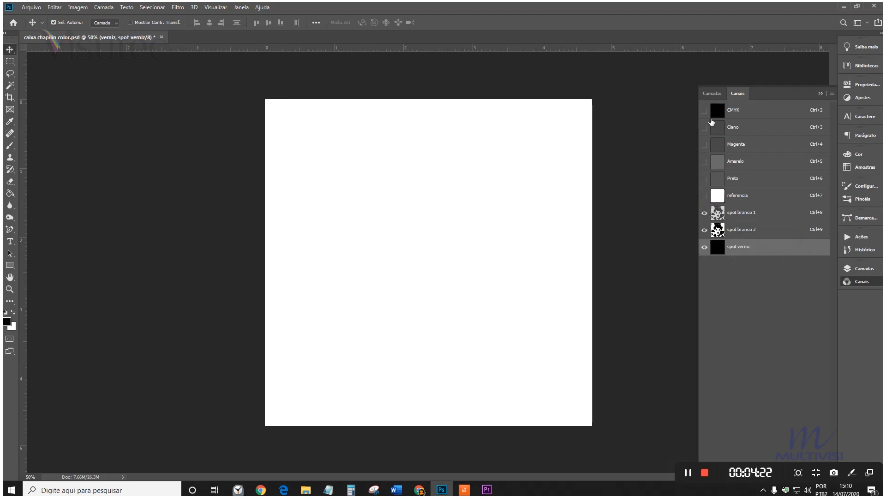
left_click(705, 110)
left_click(704, 195)
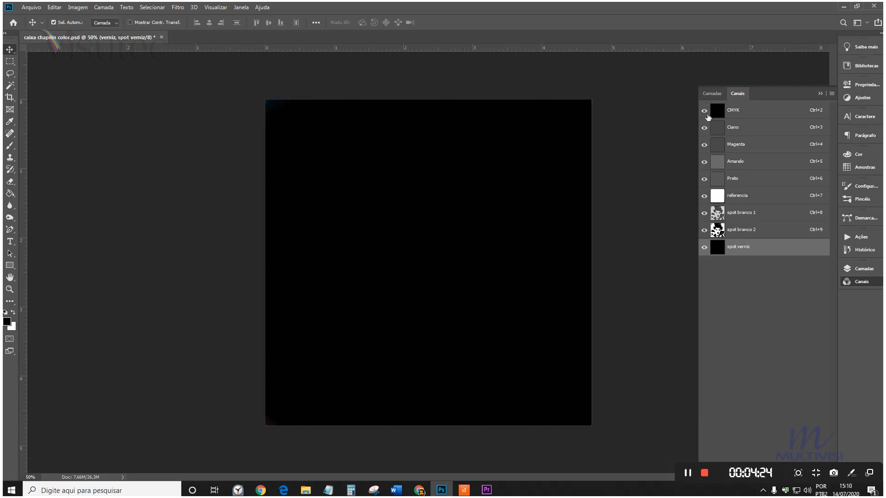
- Delete the verniz layer and show the color layer
left_click(712, 94)
right_click(741, 173)
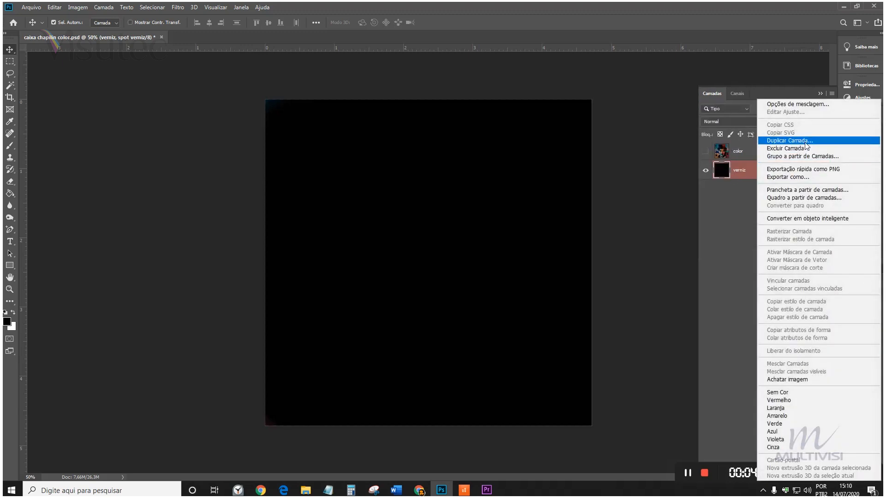
left_click(804, 148)
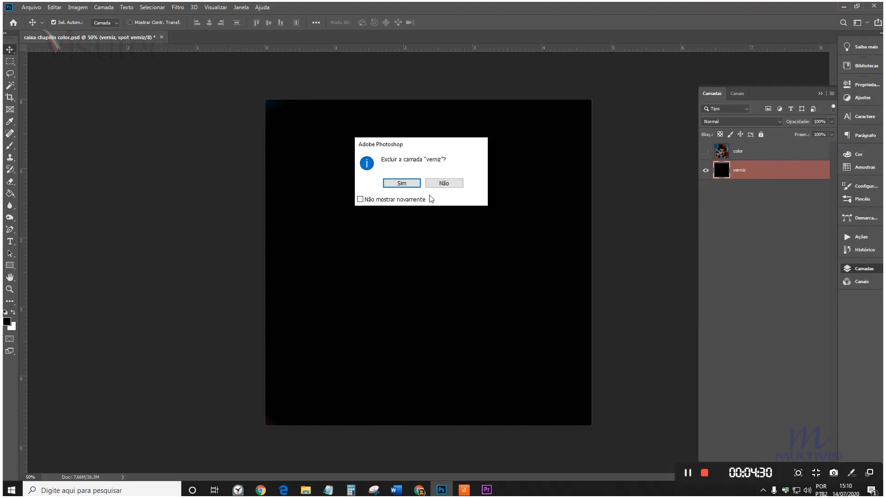
left_click(402, 183)
left_click(706, 151)
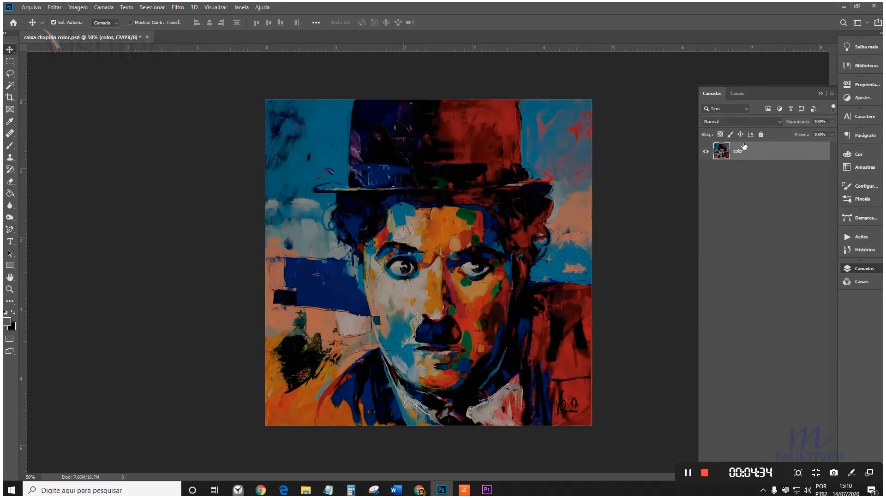
left_click(737, 94)
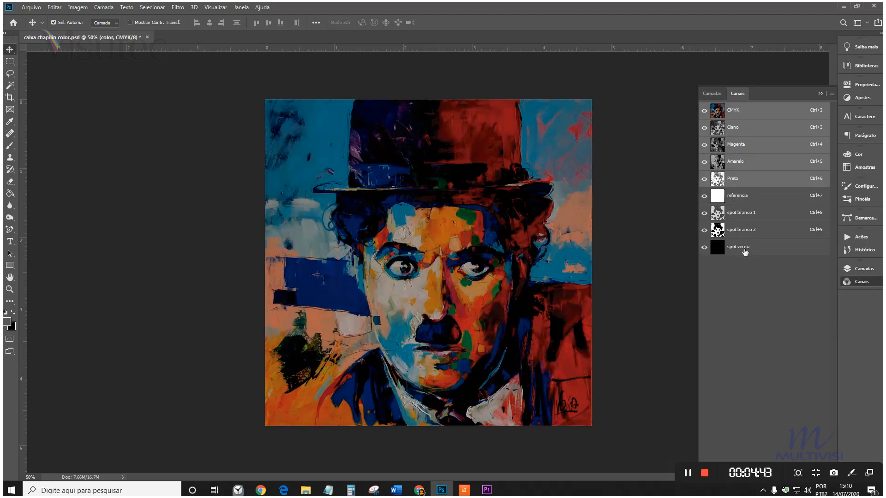
left_click(710, 95)
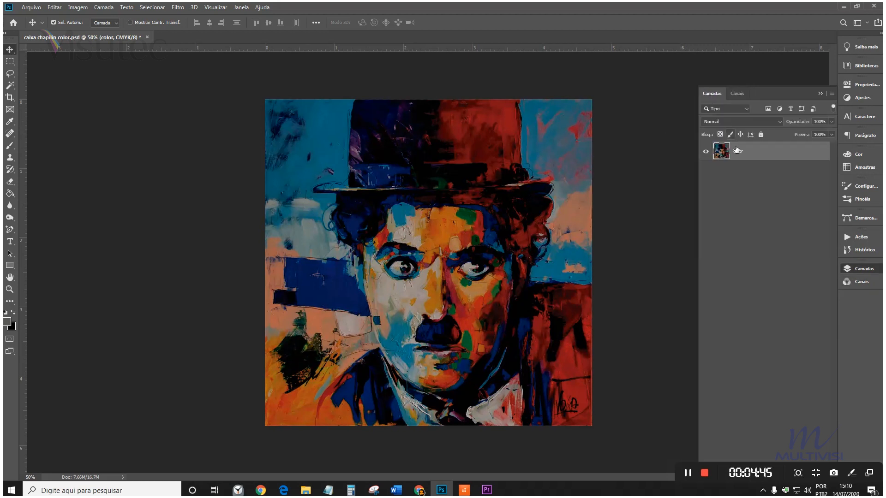
- Save the artwork as caixa chapilin color in TIFF format, with spot colours and layers included and no image compression
left_click(31, 8)
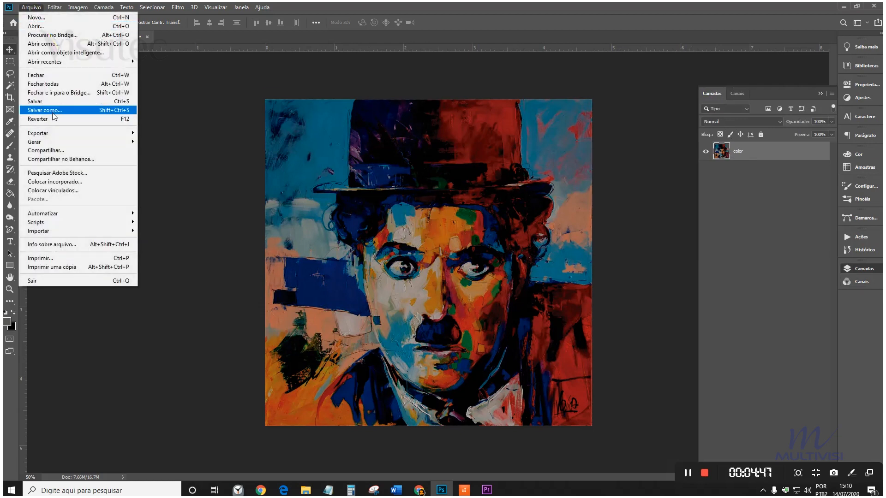
left_click(101, 113)
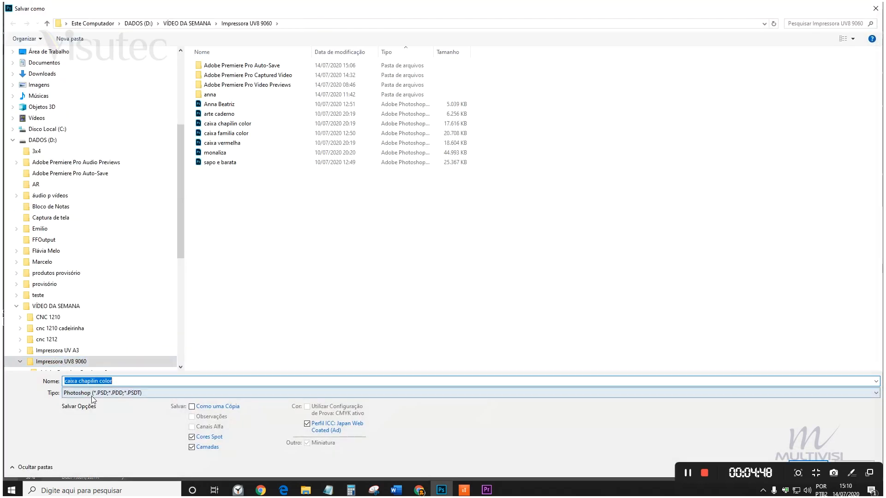
left_click(90, 393)
left_click(83, 485)
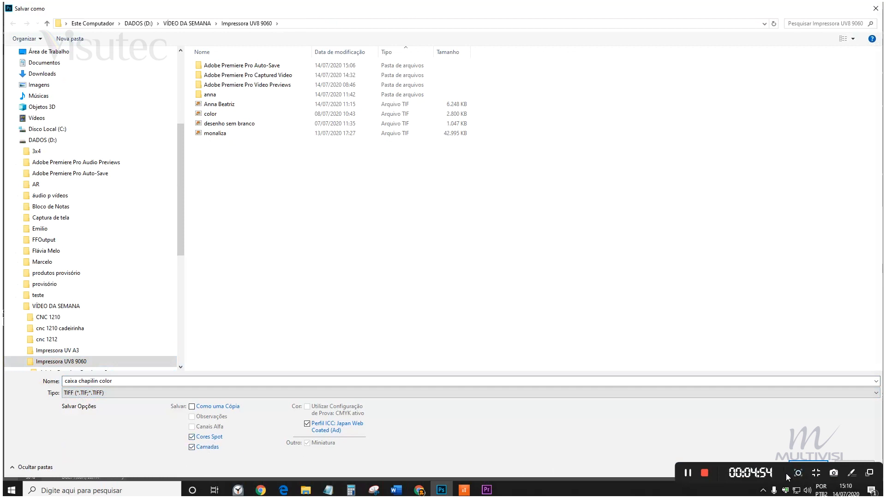
left_click_drag(787, 475, 0, 394)
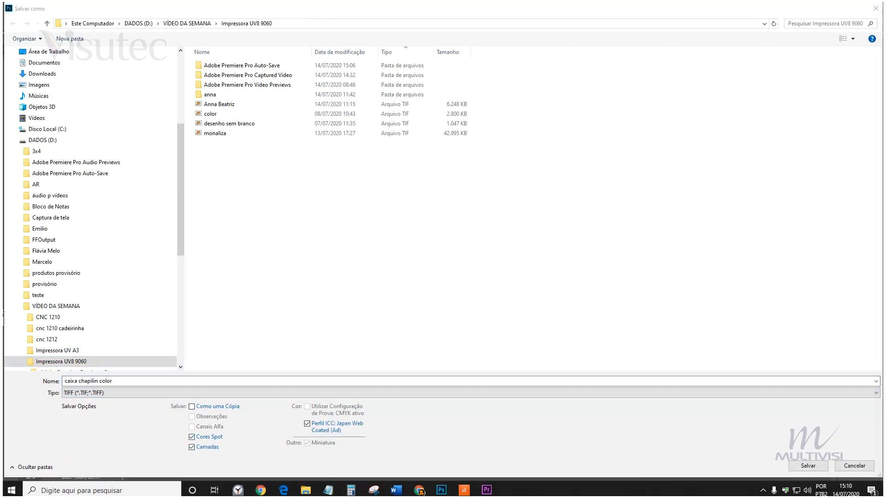
left_click(807, 466)
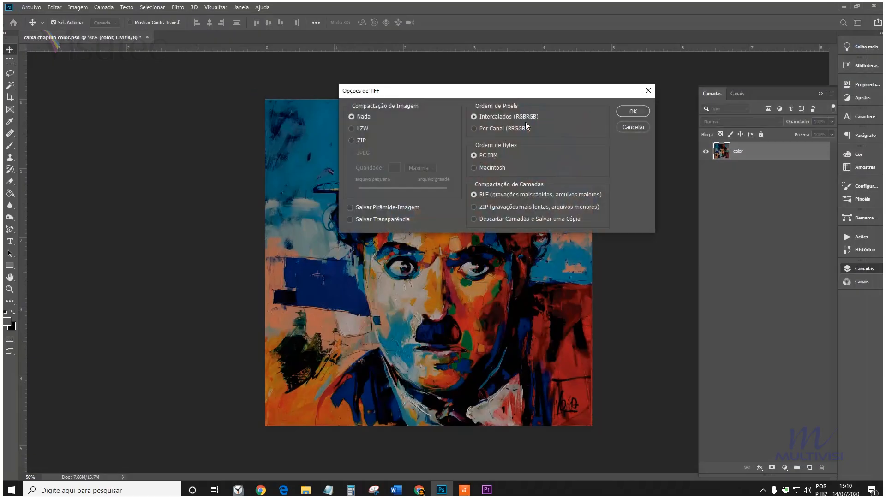
left_click(633, 114)
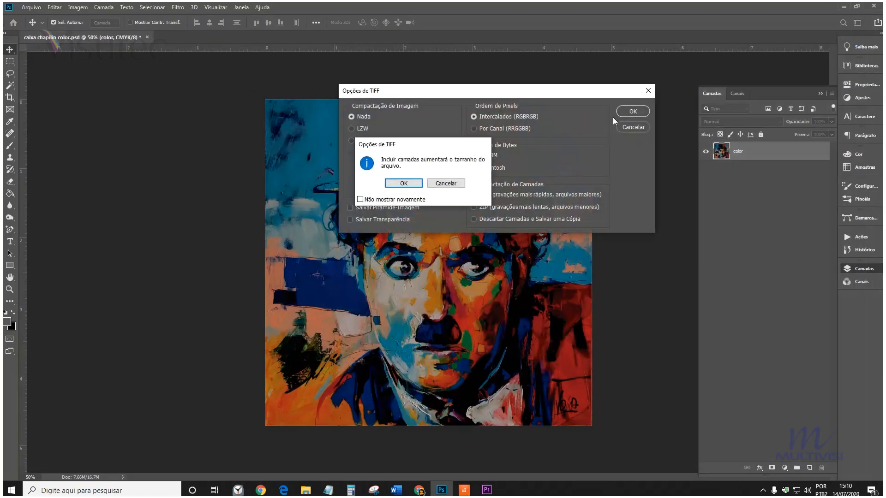
left_click(403, 183)
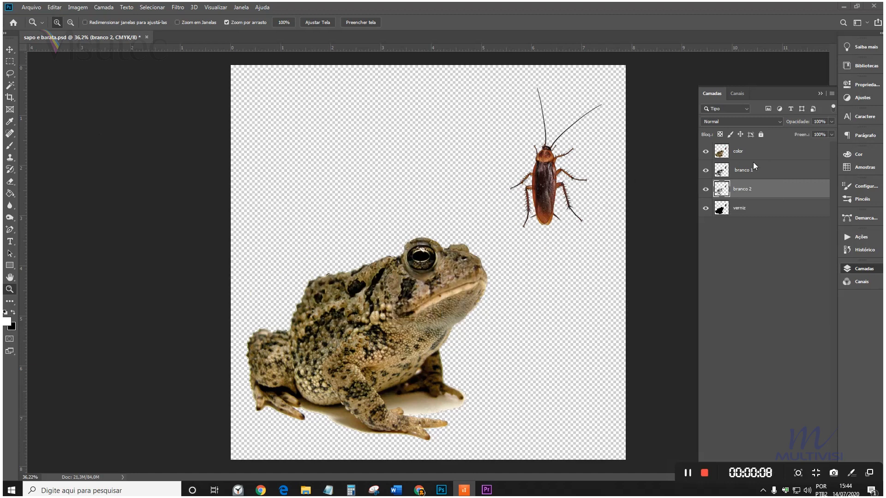
- In sapo e barata.psd, view the branco 1 and branco 2 layers, each on its own, to compare their relief areas
left_click(705, 171)
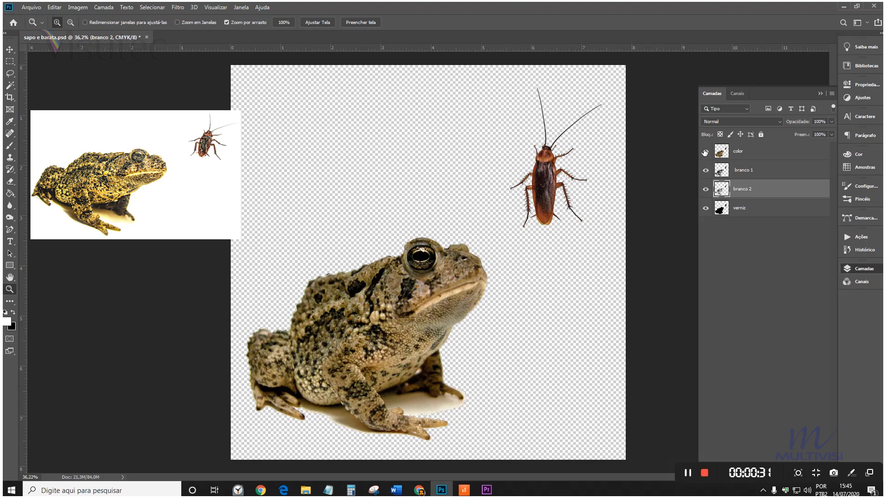
left_click(705, 152)
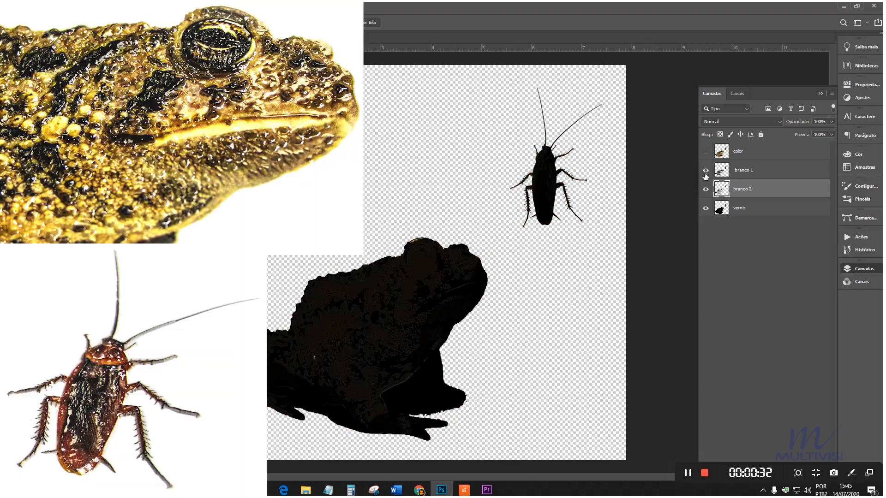
left_click(706, 190)
left_click(705, 209)
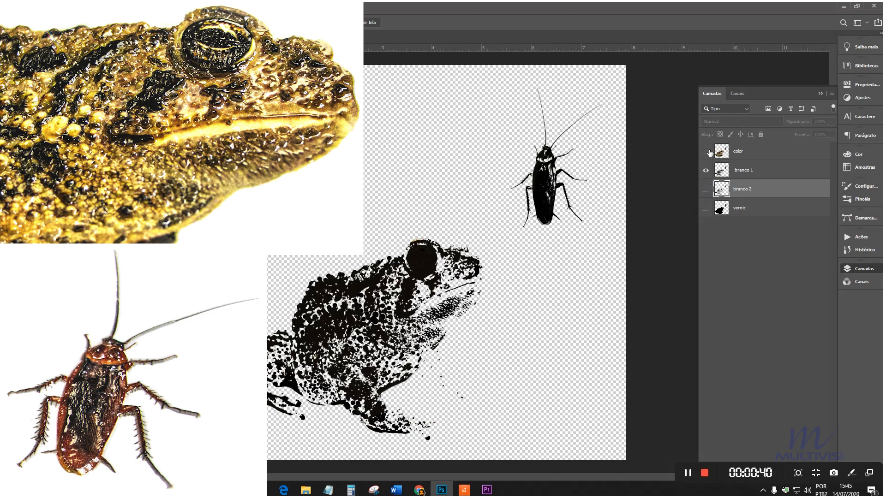
left_click(706, 189)
left_click(705, 170)
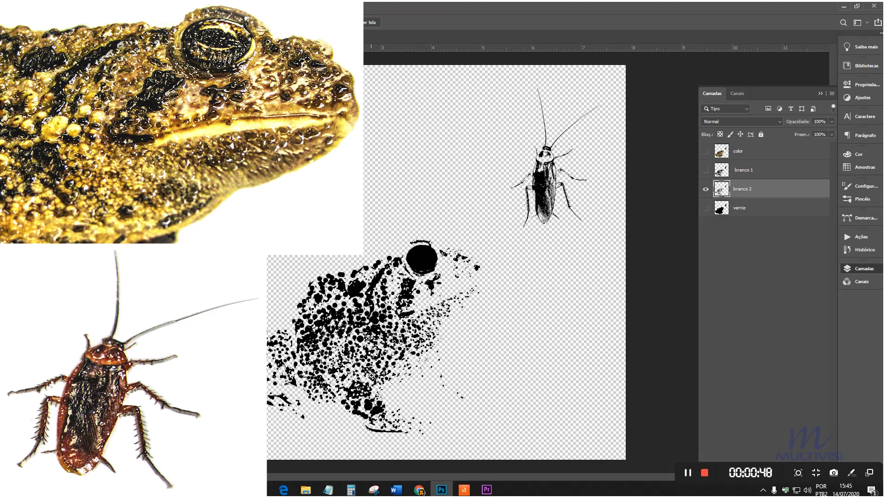
- Compare the color artwork with the verniz layer on its own to examine the varnish coverage, and show branco 2 again
left_click(705, 151)
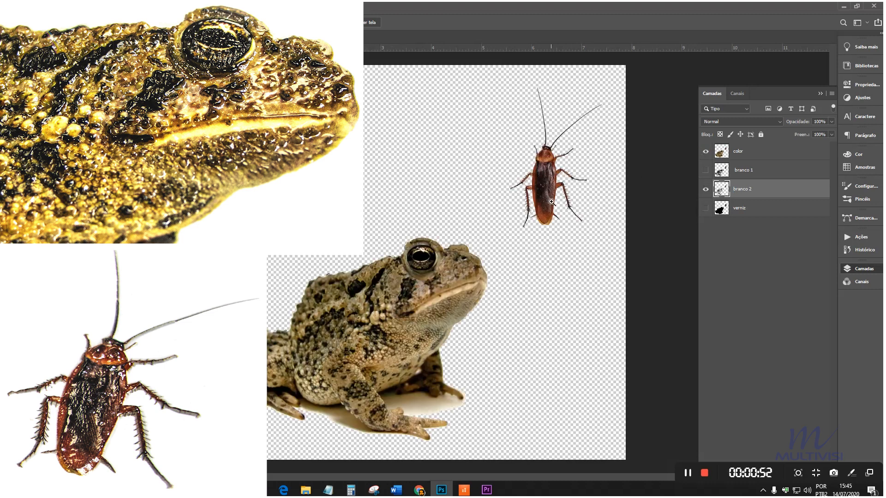
left_click(704, 170)
left_click(706, 208)
left_click(706, 189)
left_click(705, 170)
left_click(705, 151)
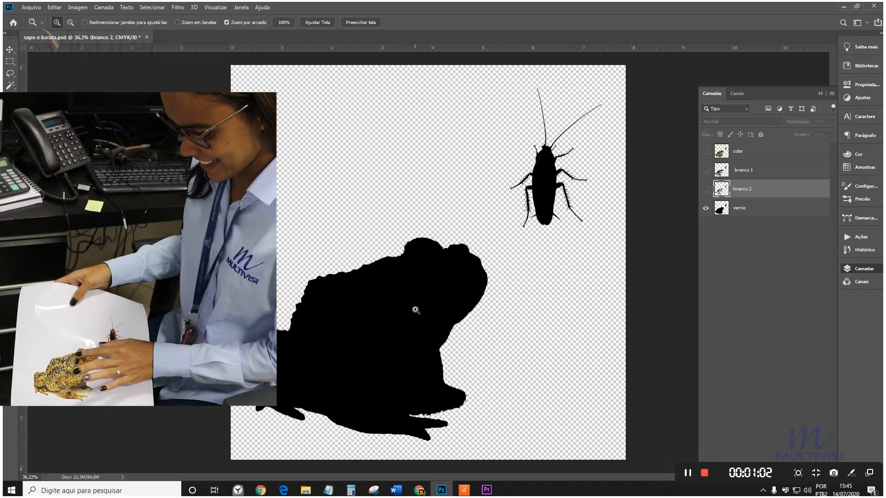
left_click(705, 189)
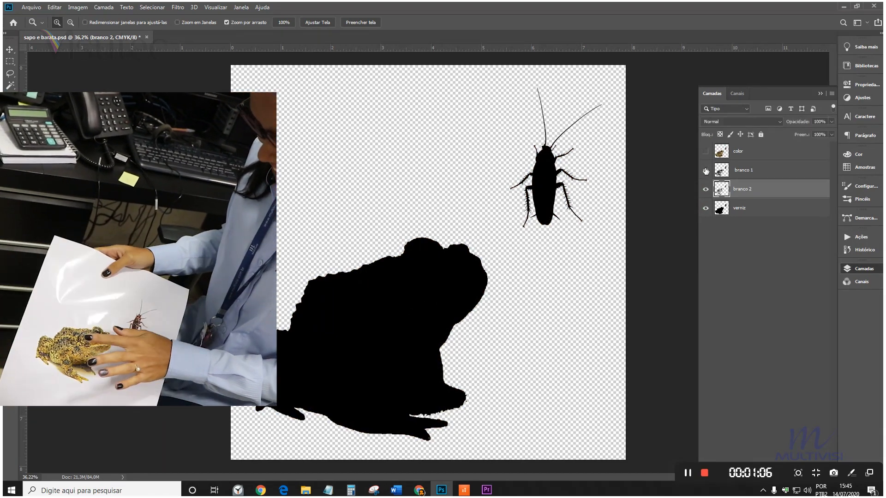
- Show the branco 1 and color layers together with the other layers to view the complete artwork
left_click(705, 170)
left_click(705, 151)
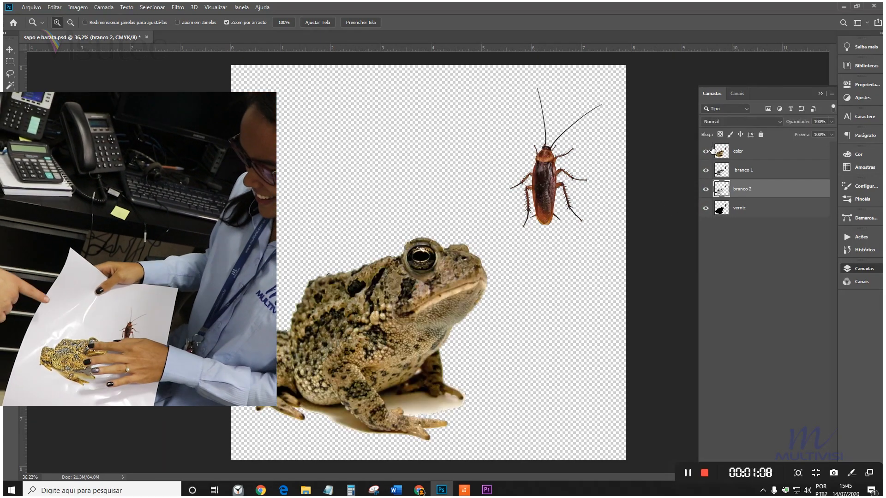
left_click(738, 95)
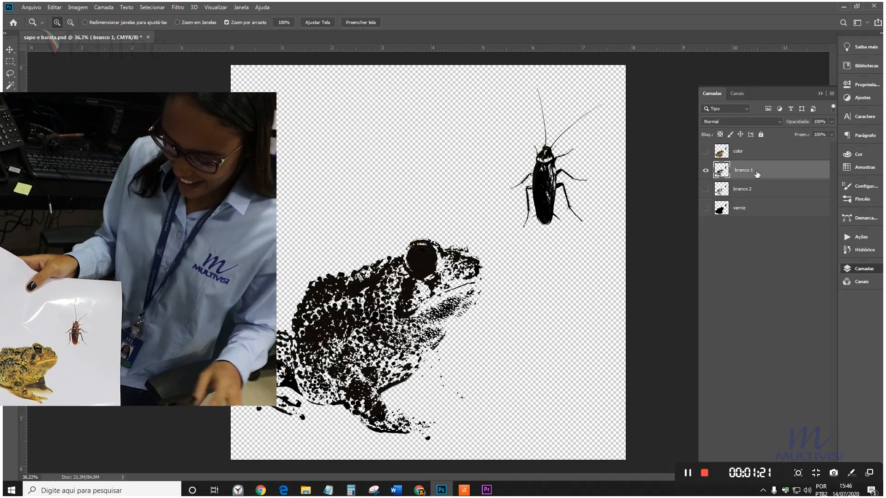
- Select the shadows of the branco 1 layer by colour range and create a spot channel named spot branco 1 from them
left_click(152, 7)
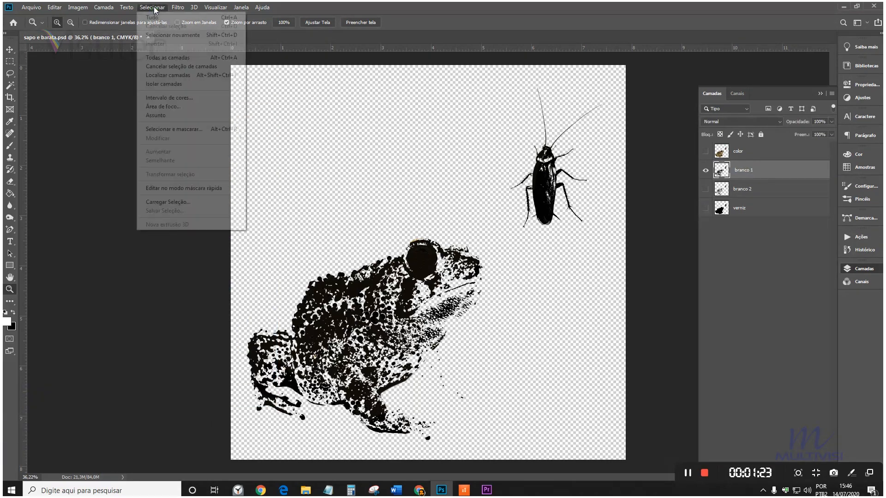
left_click(190, 99)
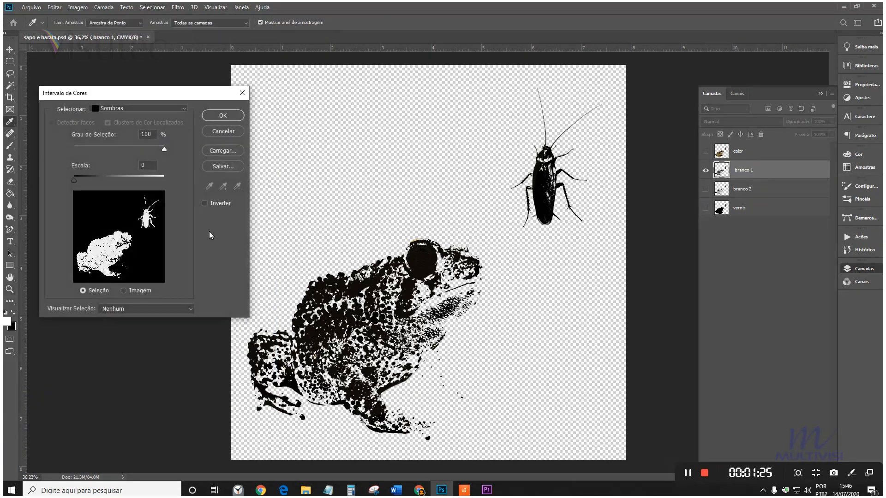
left_click(223, 116)
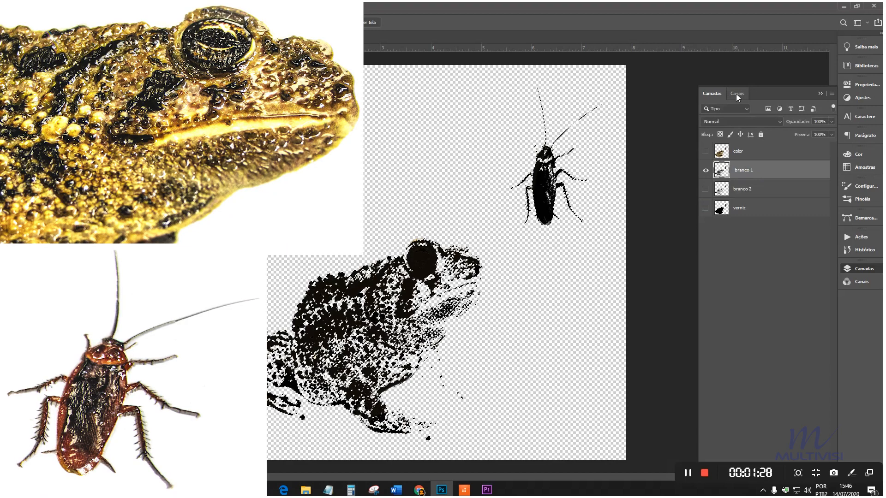
left_click(737, 93)
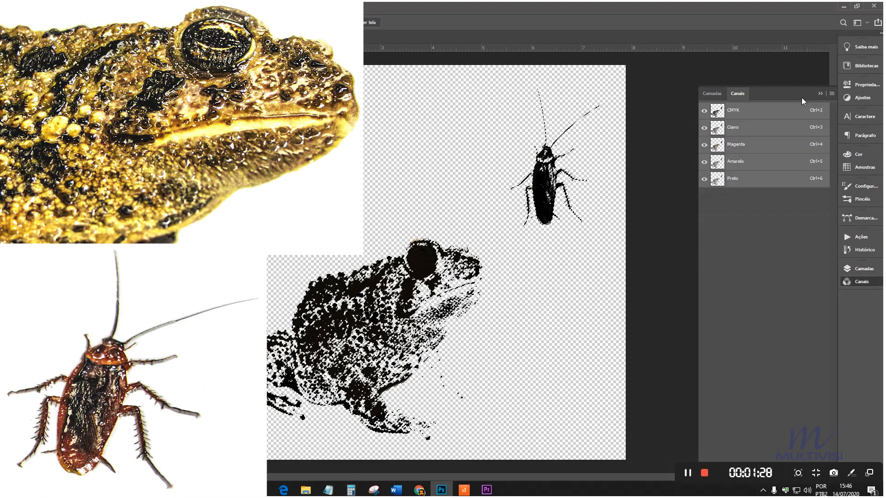
left_click(832, 93)
left_click(847, 131)
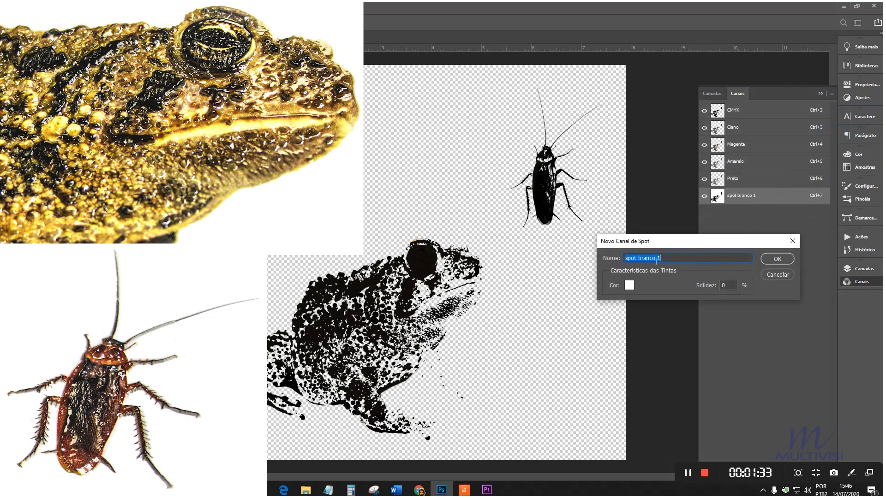
left_click(777, 259)
left_click(704, 111)
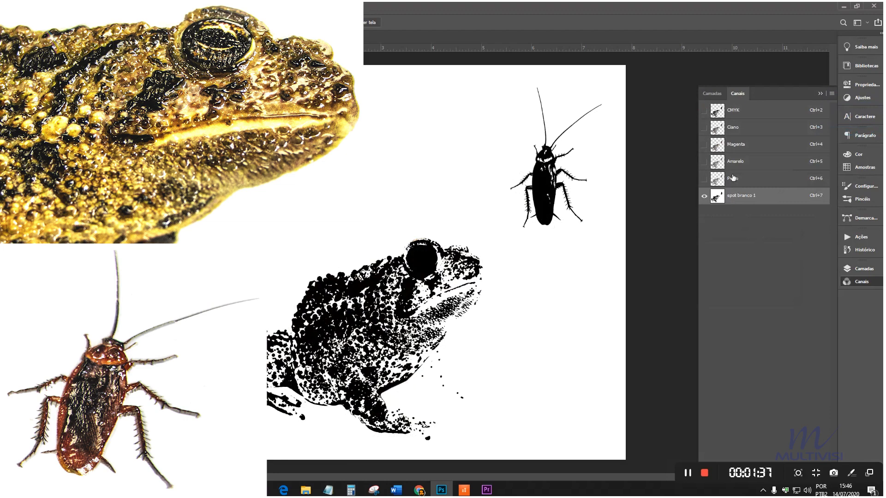
left_click(704, 112)
- Delete the branco 1 layer and show the branco 2 layer
left_click(712, 93)
right_click(755, 169)
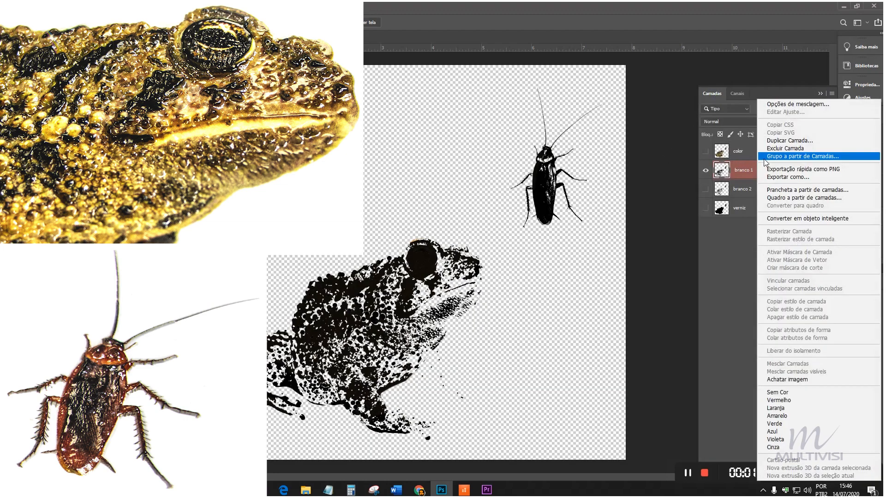
left_click(775, 150)
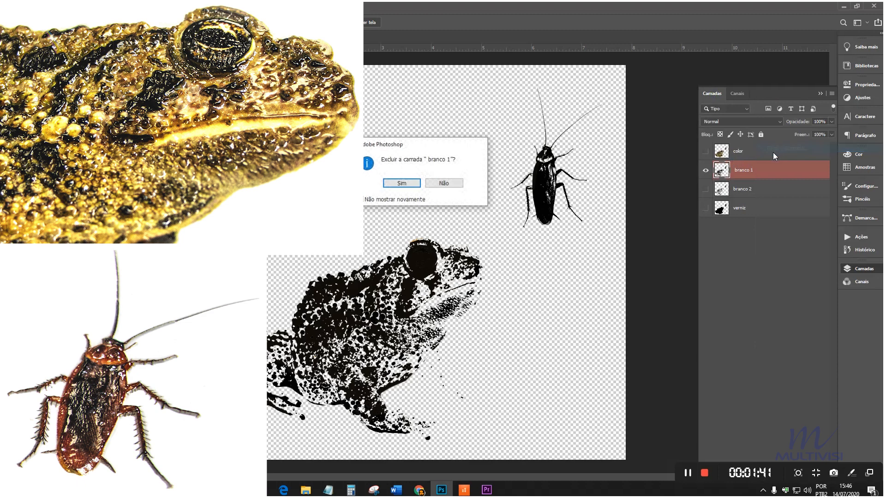
left_click(409, 183)
left_click(707, 171)
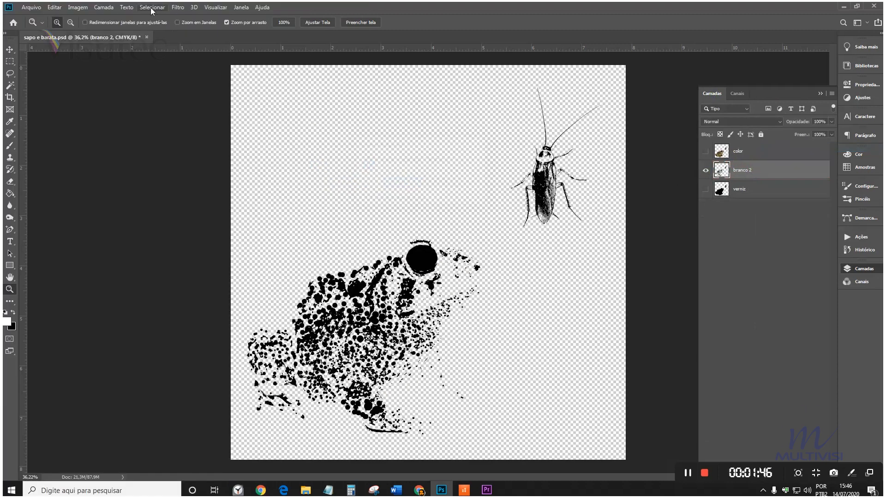
- Select the shadows of the branco 2 layer by colour range and create a spot channel named spot branco 2 from them
left_click(151, 7)
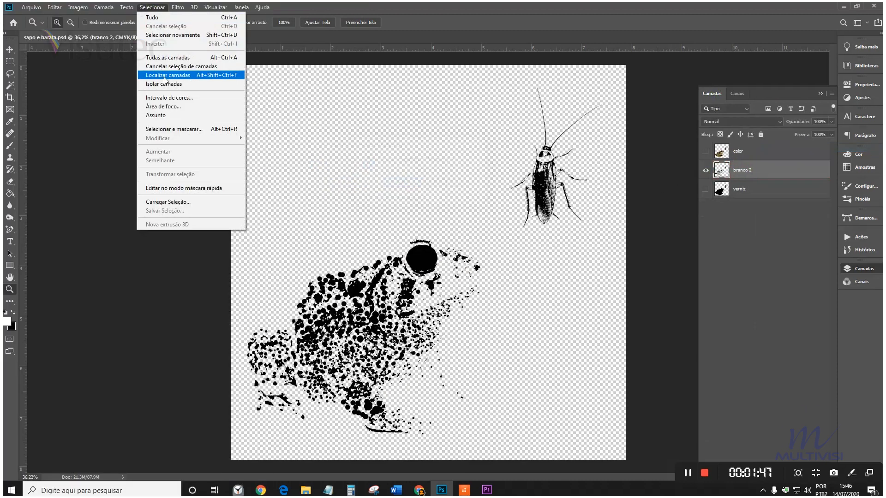
left_click(164, 98)
left_click(222, 116)
left_click(737, 94)
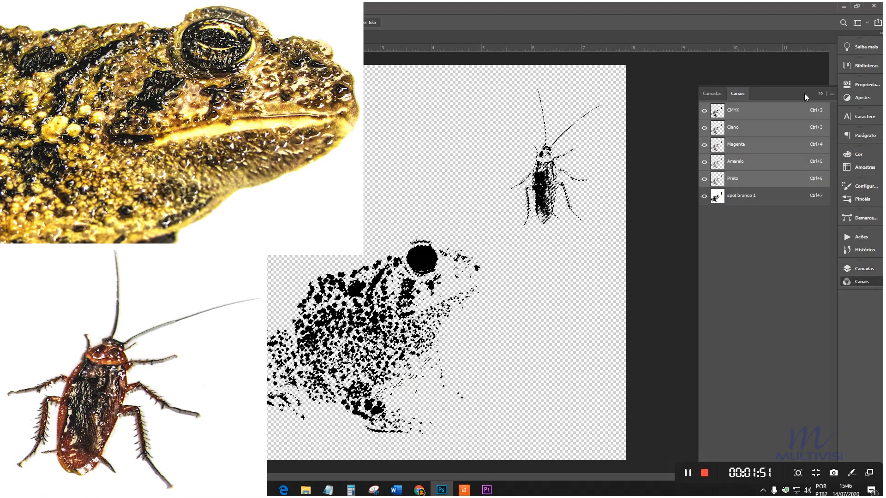
left_click(832, 93)
left_click(826, 129)
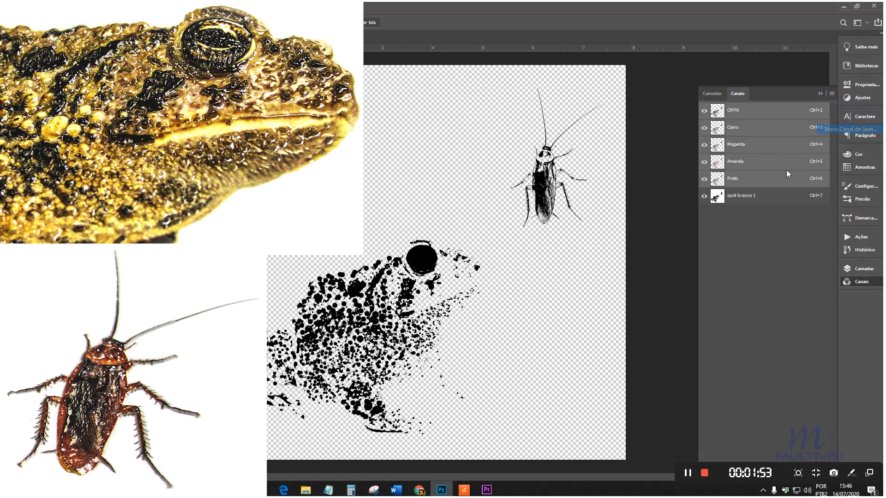
left_click(660, 258)
left_click_drag(657, 257, 664, 254)
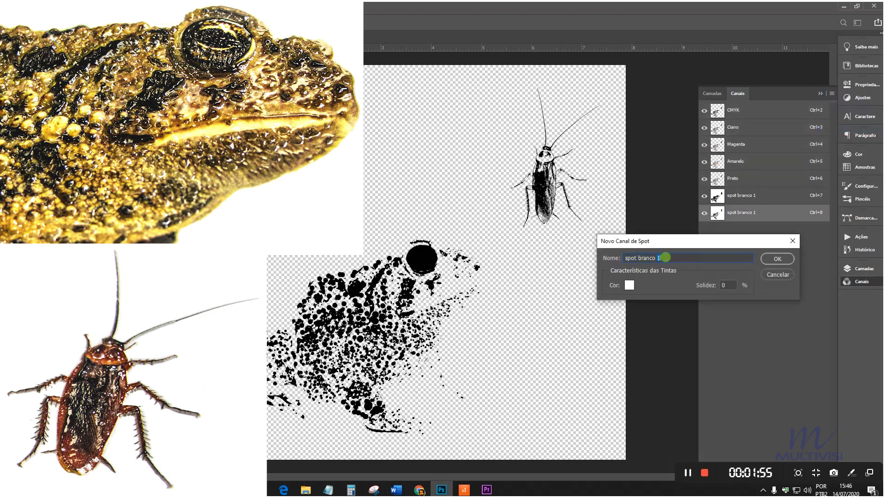
left_click(777, 259)
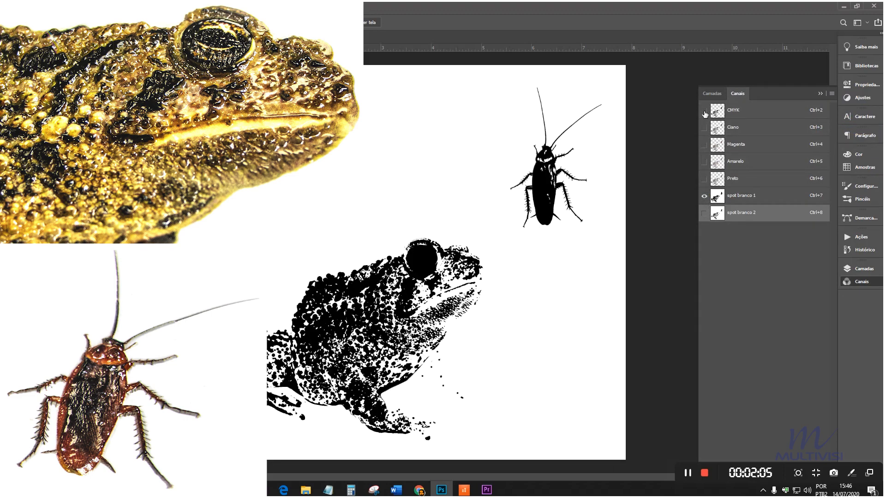
- Delete the branco 2 layer and show the verniz layer
left_click(711, 95)
right_click(755, 170)
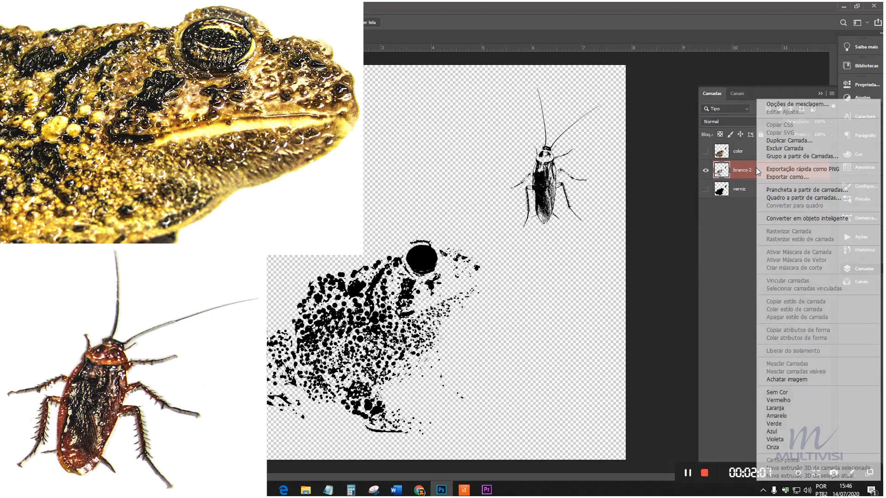
left_click(768, 150)
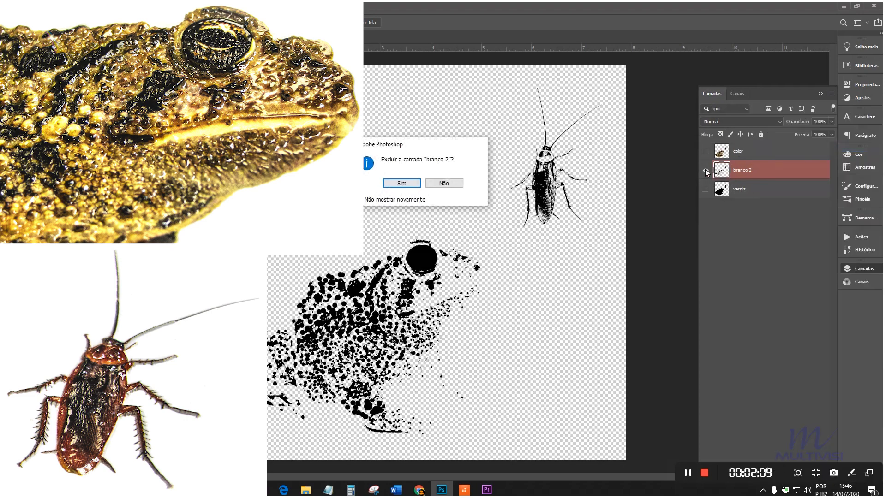
left_click(402, 183)
left_click(705, 170)
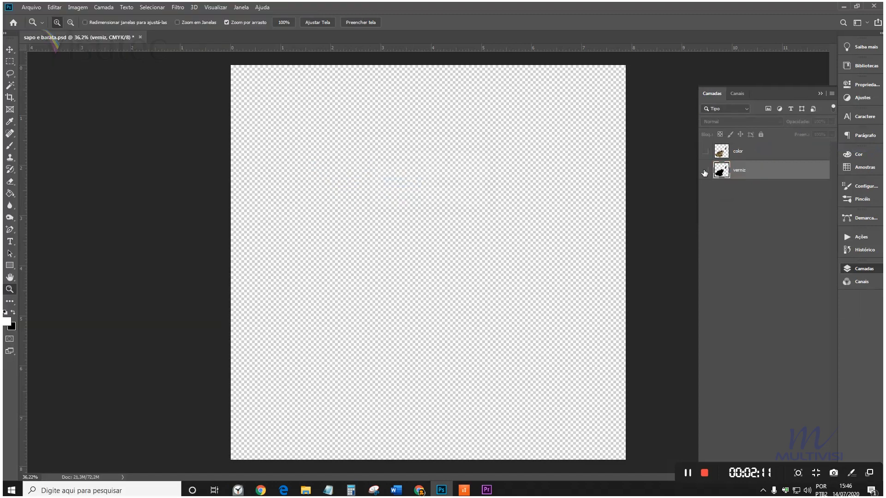
- Select the shadows of the verniz layer by colour range and create a spot channel named spot verniz from them
left_click(153, 8)
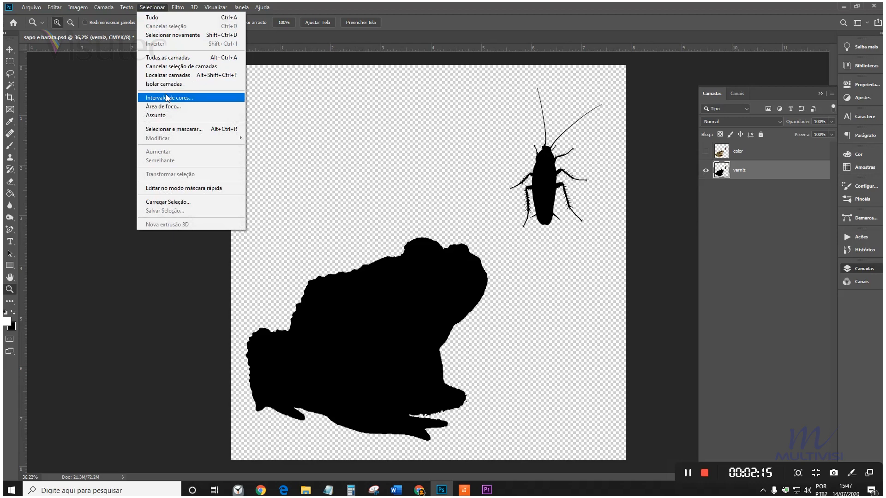
left_click(186, 97)
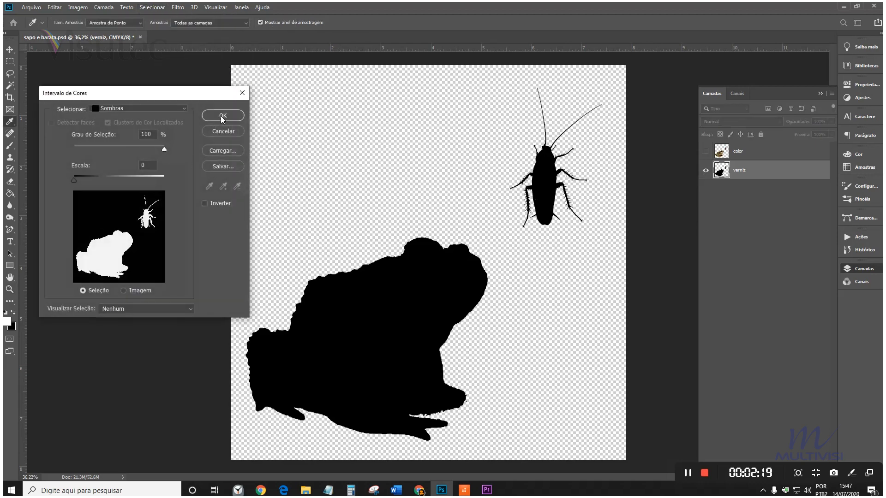
left_click(223, 116)
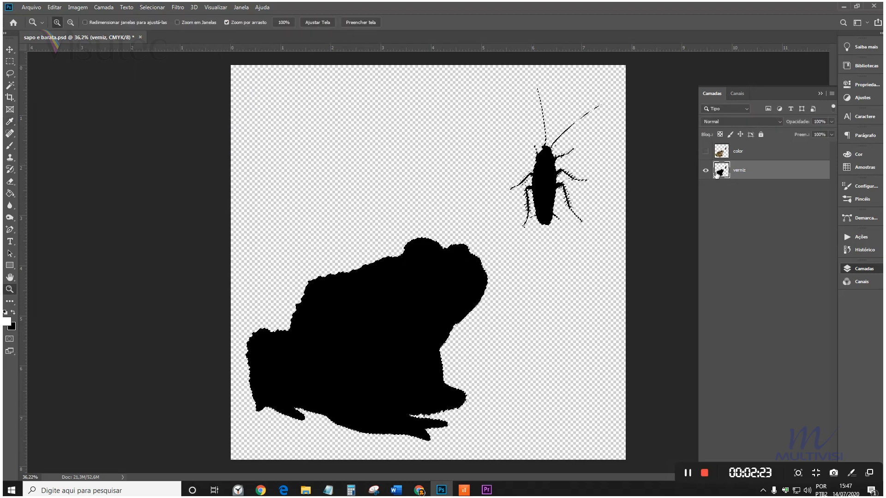
left_click(737, 94)
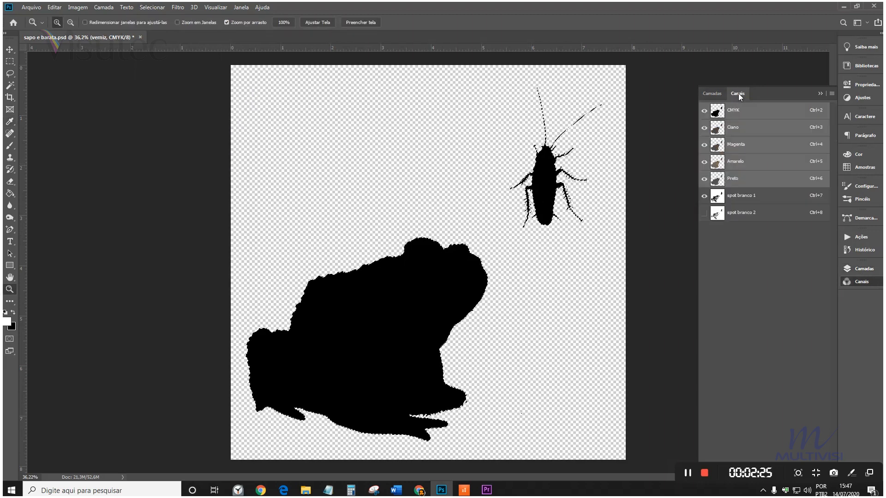
left_click(831, 93)
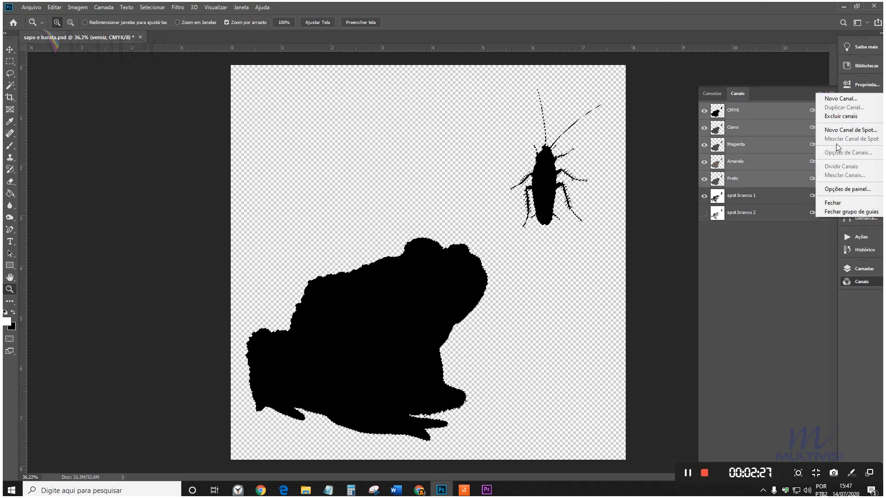
left_click(850, 129)
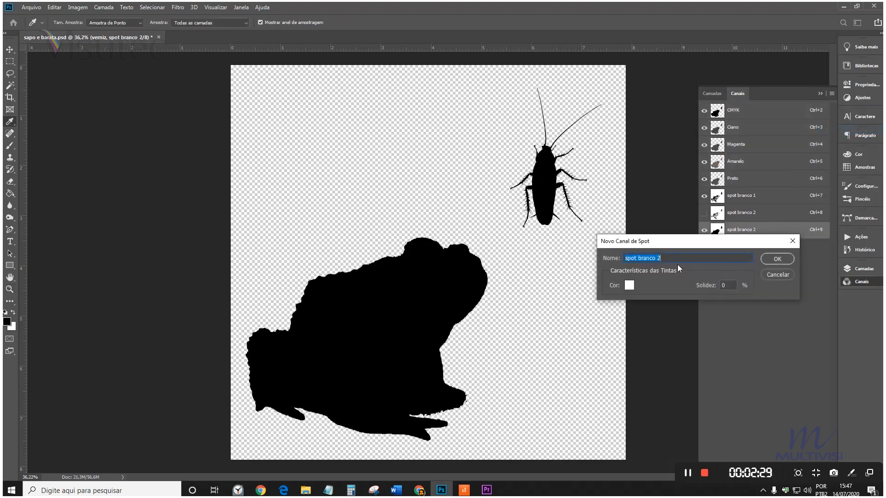
left_click(641, 260)
left_click_drag(644, 259, 691, 255)
type("verniz")
key("Return")
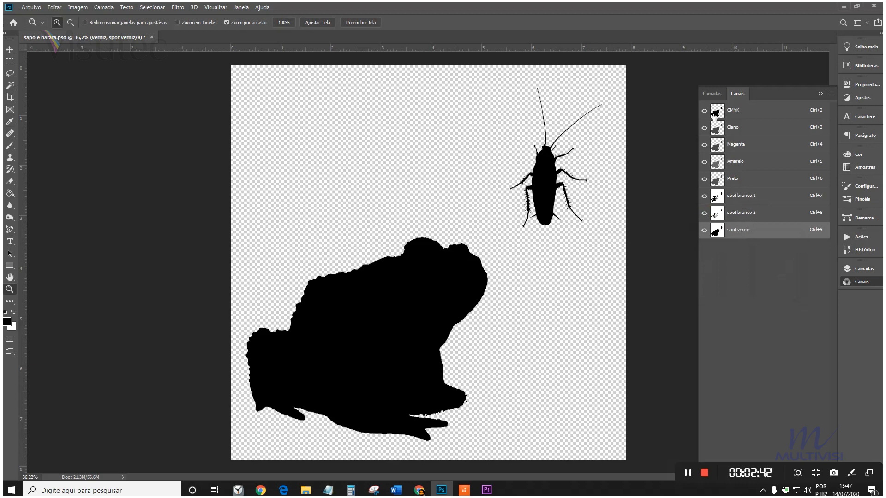
- Delete the verniz layer, show the color layer and check the list of channels
left_click(713, 94)
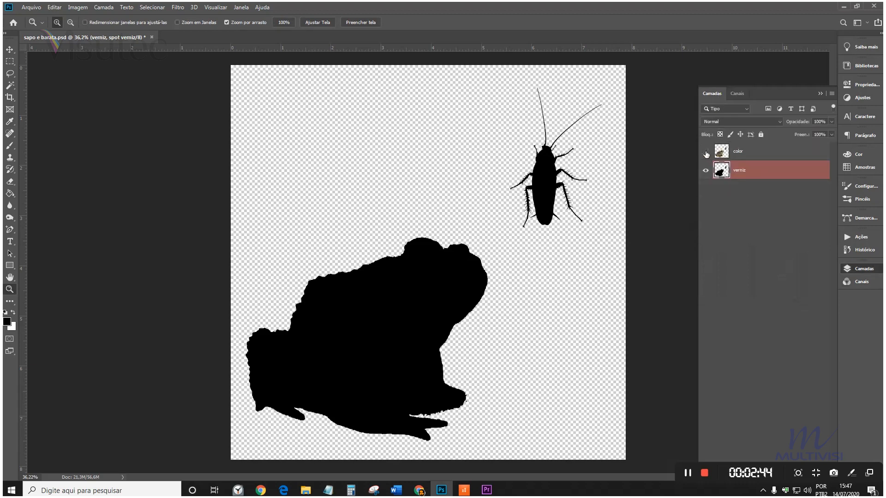
right_click(749, 173)
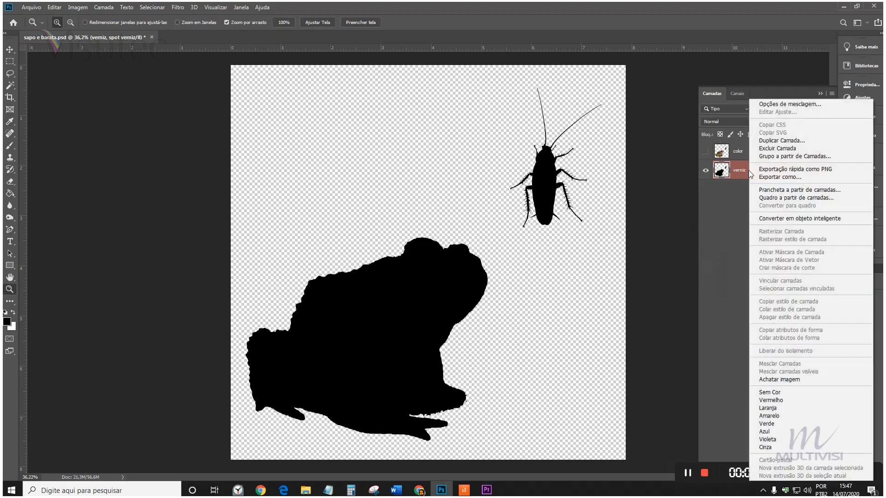
left_click(782, 146)
left_click(401, 183)
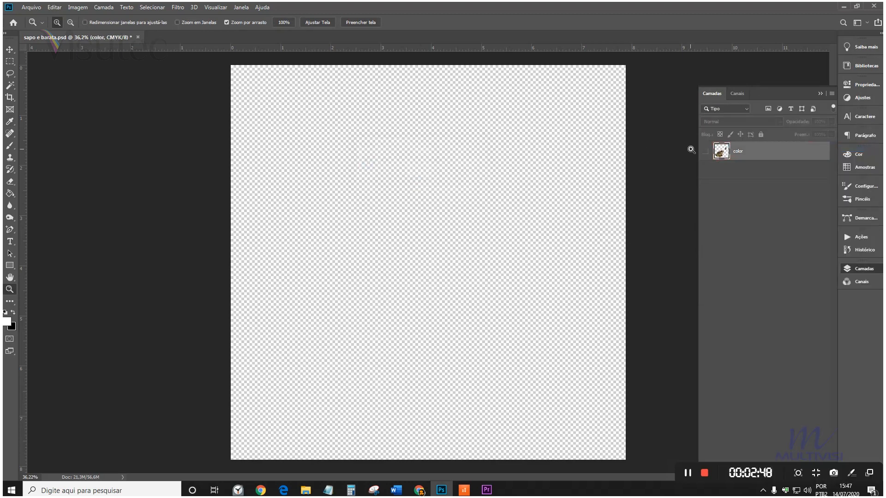
left_click(707, 152)
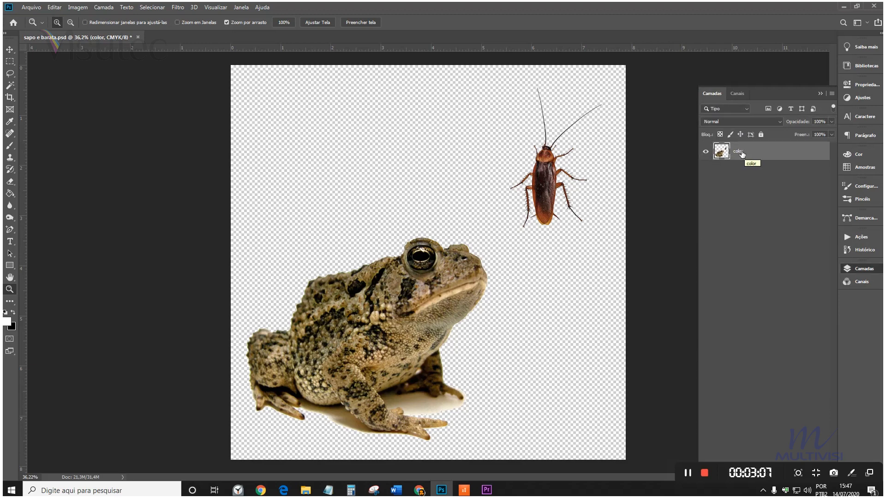
left_click(737, 94)
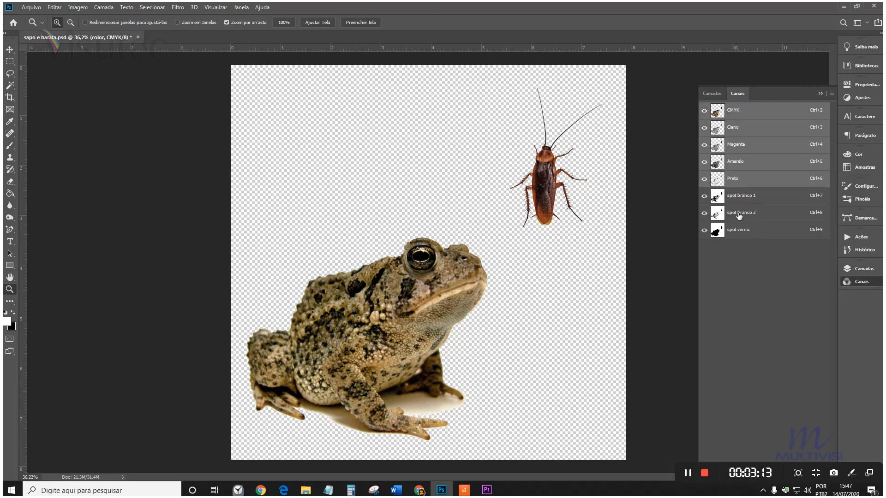
left_click(715, 94)
- Save the sapo e barata file as a TIFF with spot colours and layers included, accepting the default TIFF options
left_click(31, 7)
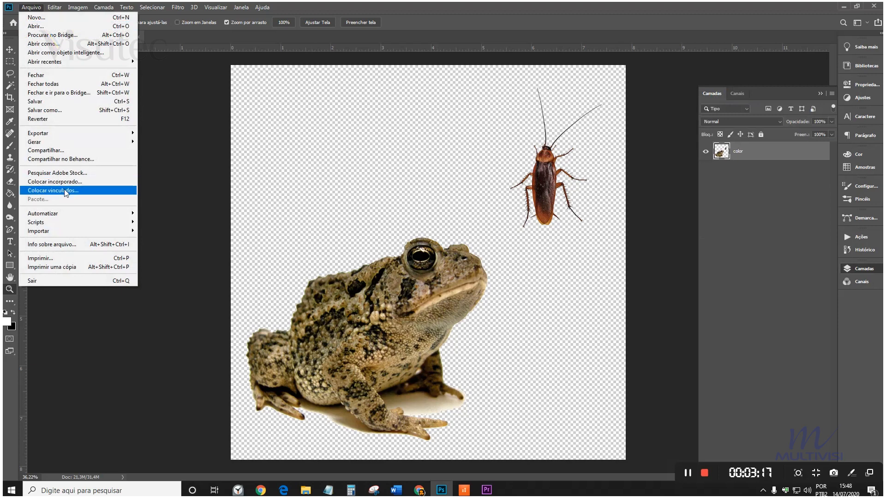
left_click(82, 114)
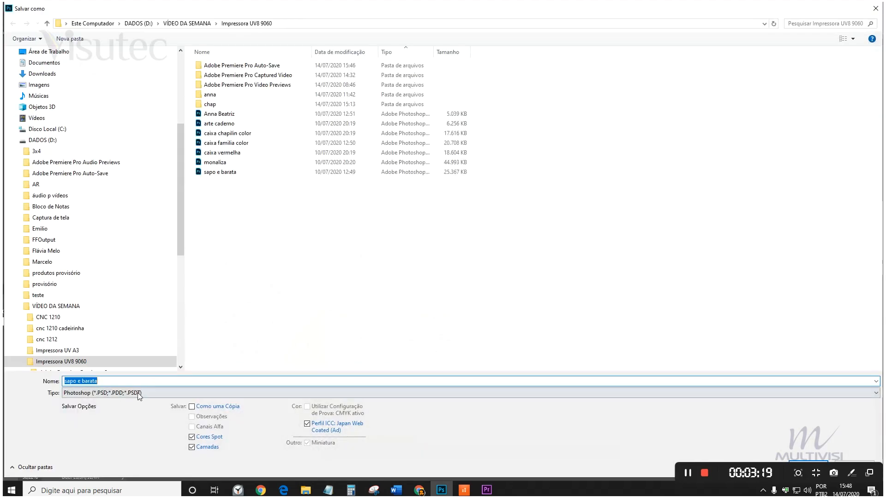
left_click(79, 392)
left_click(77, 485)
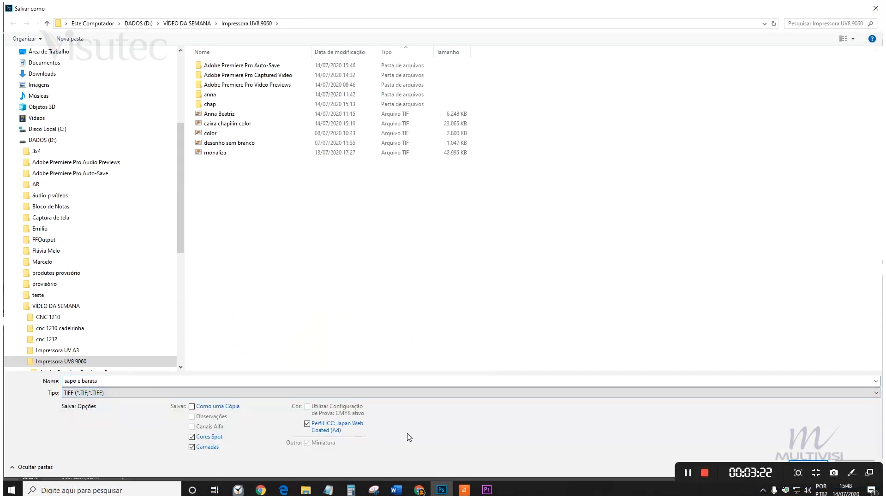
left_click_drag(778, 470, 1, 363)
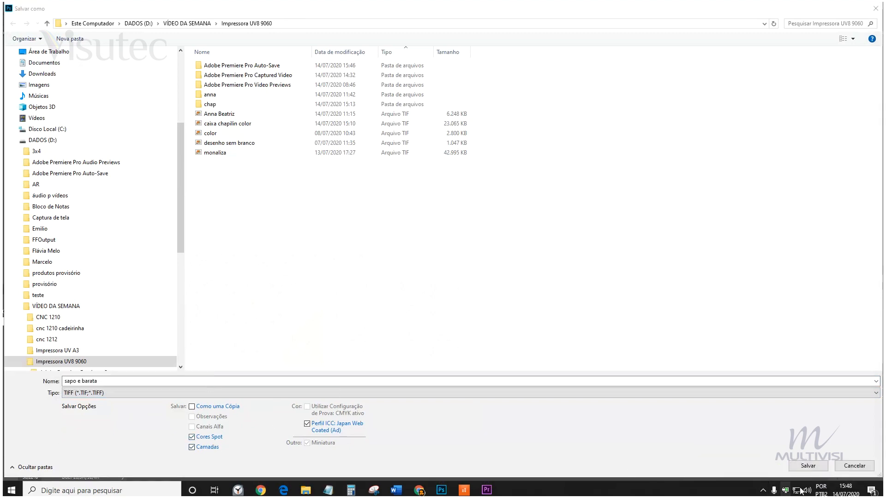
left_click(810, 466)
key("Return")
key("Return")
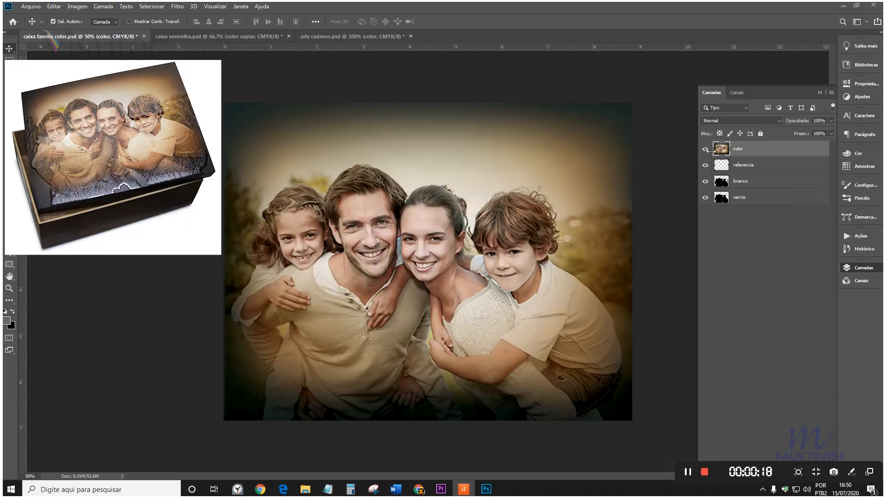
- Examine the referencia, branco and verniz layers of caixa familia color one at a time, and show all the layers again
left_click(656, 212)
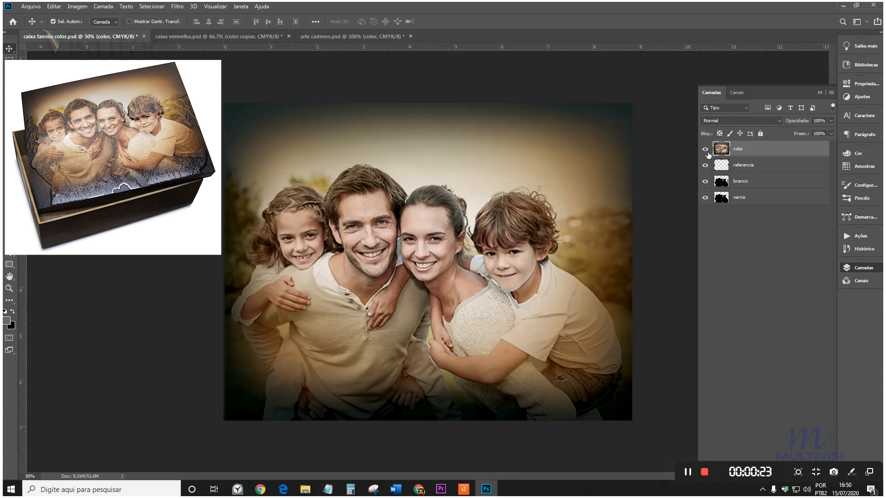
left_click(706, 150)
left_click(705, 181)
left_click(705, 198)
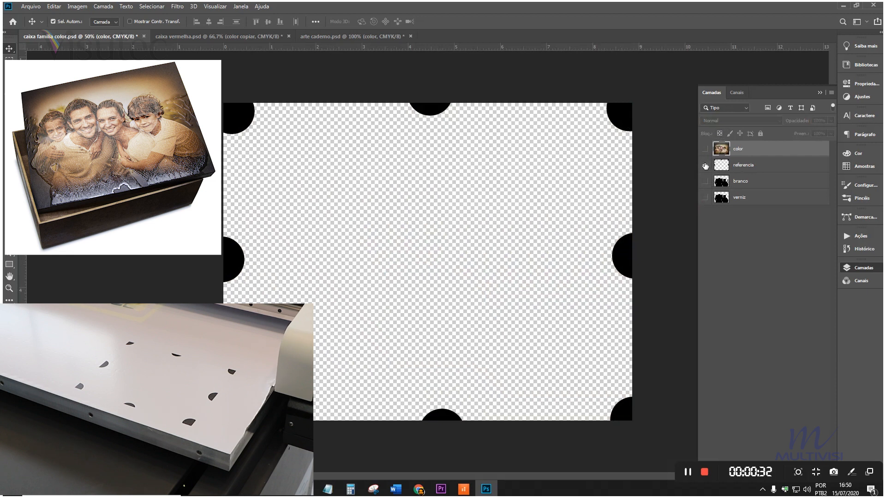
left_click(705, 165)
left_click(705, 182)
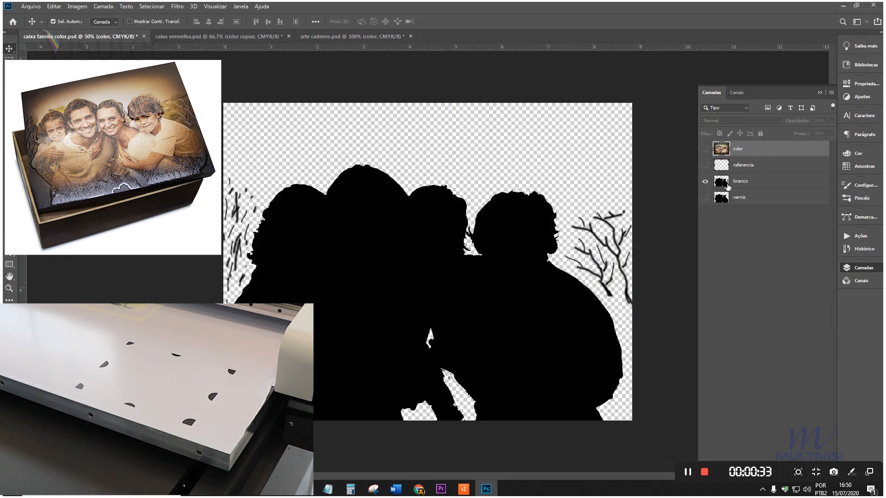
left_click(705, 182)
left_click(705, 197)
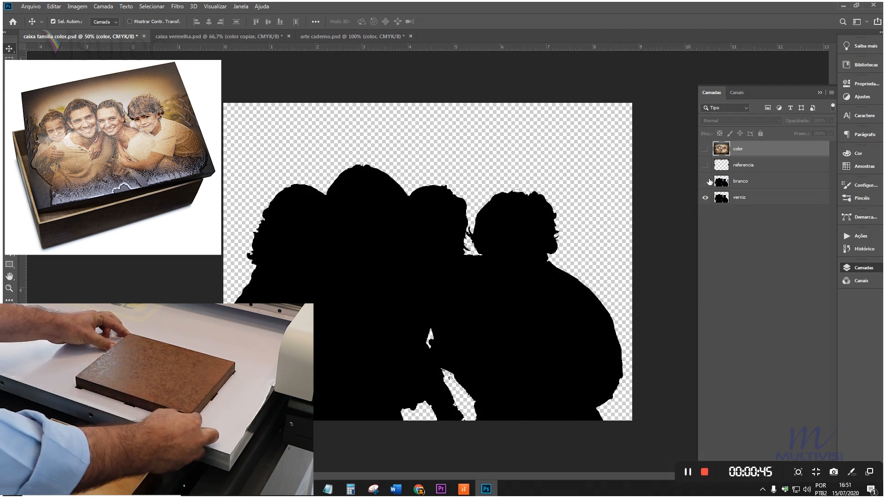
left_click(705, 182)
left_click(705, 164)
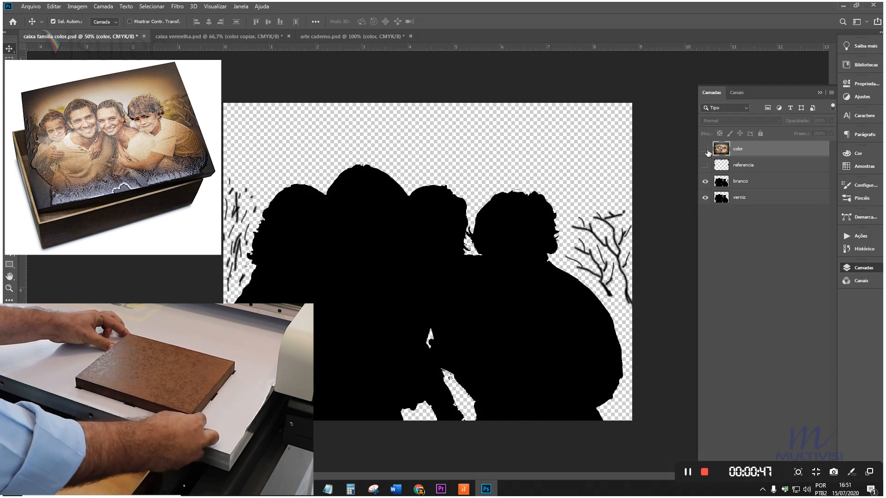
left_click(705, 148)
- Hide the CMYK channels and examine the Spot Verniz, Spot Branco and Quadro de referência channels individually
left_click(736, 93)
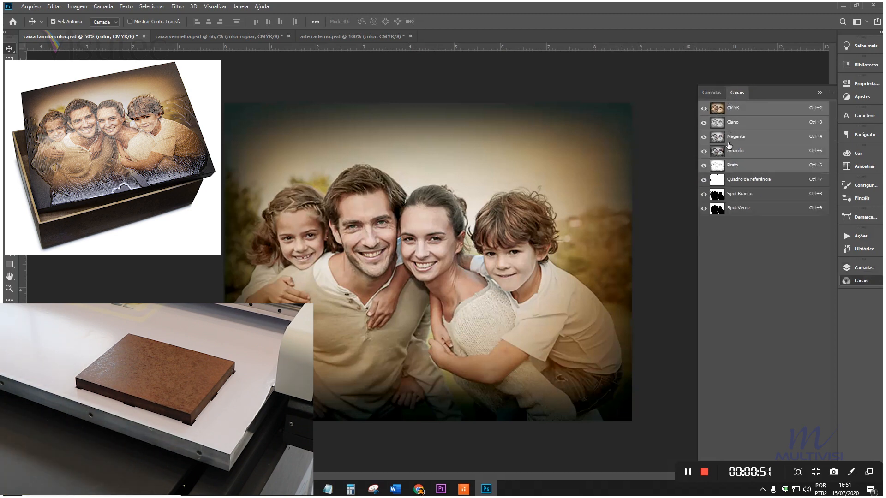
left_click(703, 109)
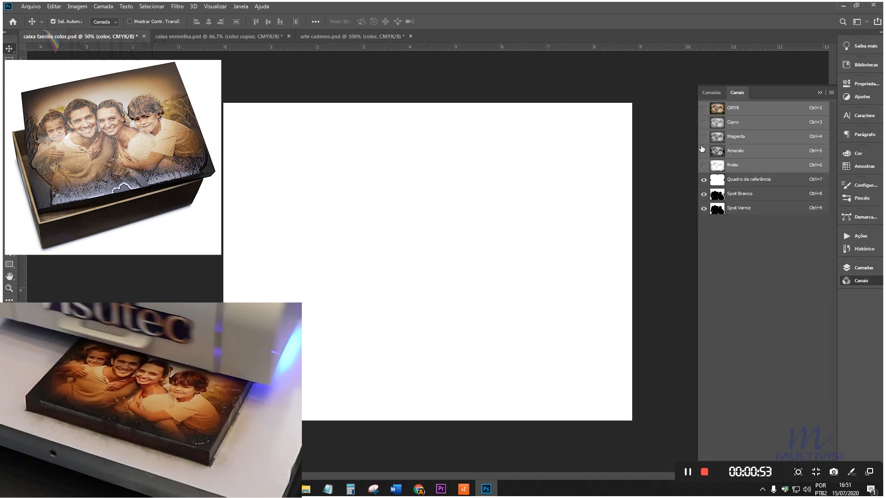
left_click(704, 180)
left_click(704, 195)
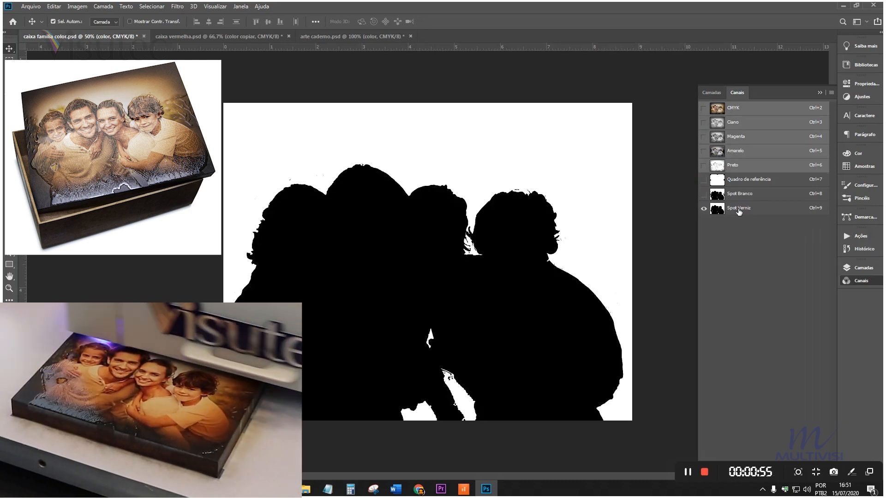
left_click(703, 208)
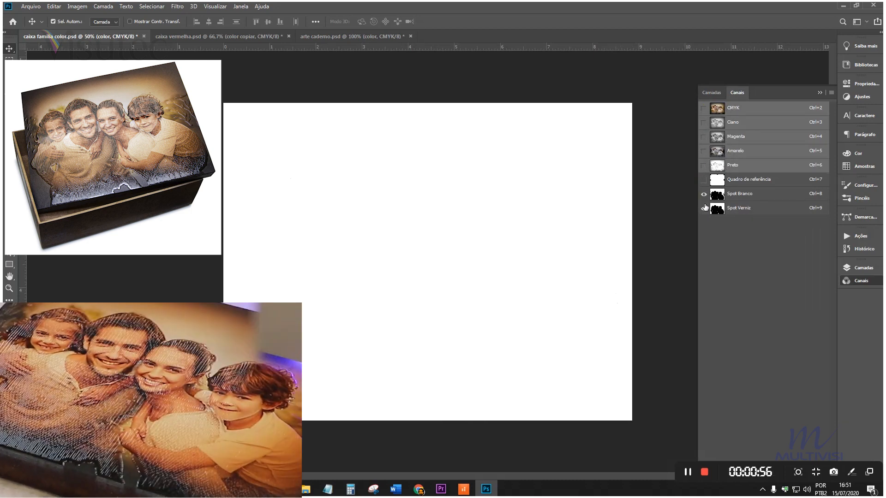
left_click(704, 194)
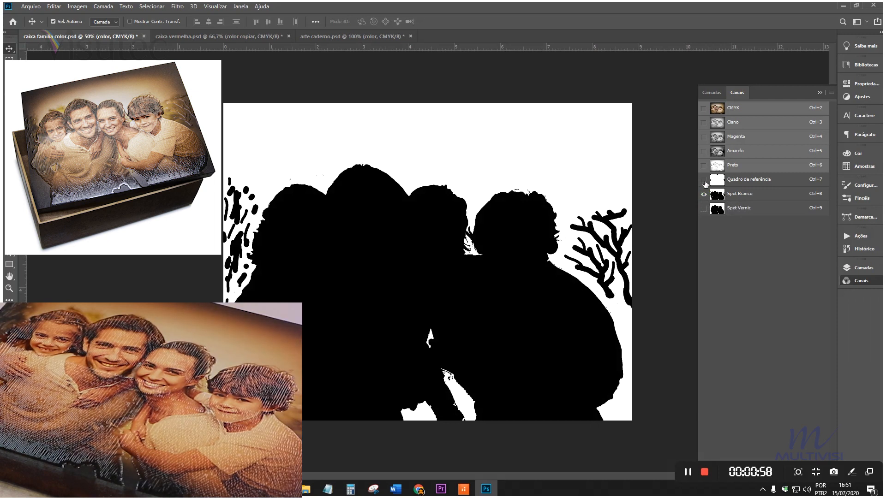
left_click(704, 195)
left_click(704, 180)
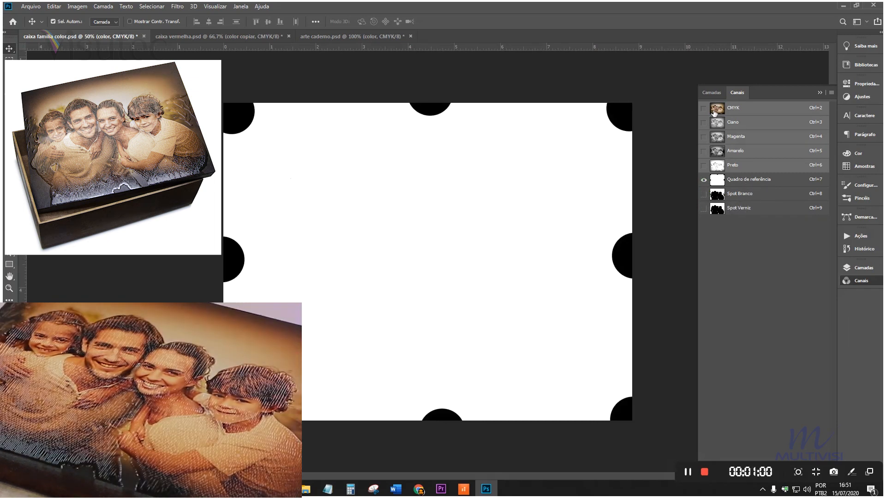
left_click(713, 92)
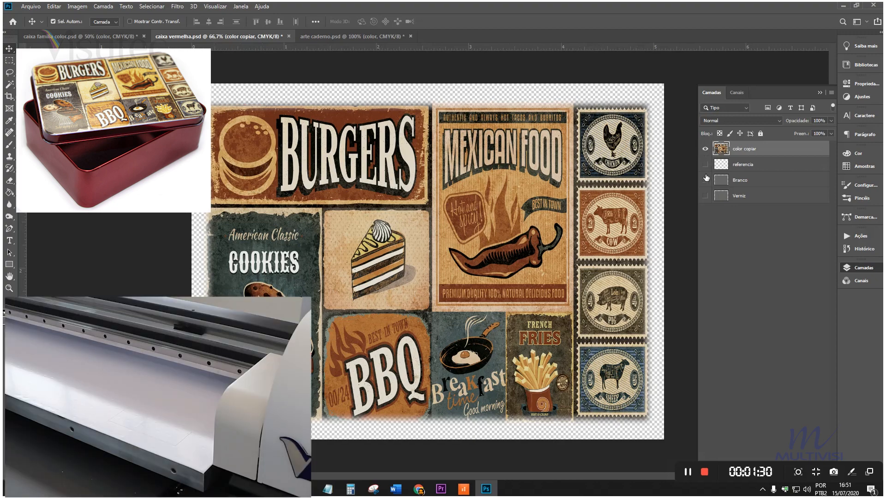
- Examine the referencia, Branco and Verniz layers of caixa vermelha one at a time, and make every layer visible again
left_click(705, 149)
left_click(706, 164)
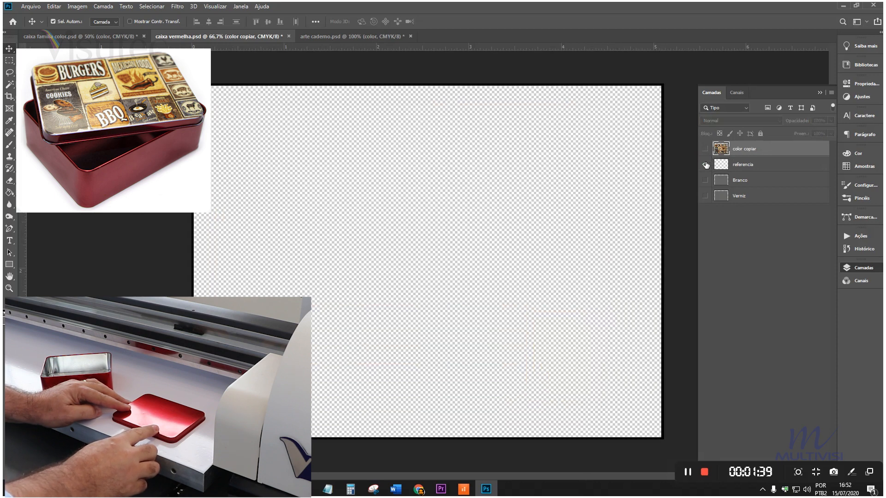
left_click(706, 165)
left_click(705, 181)
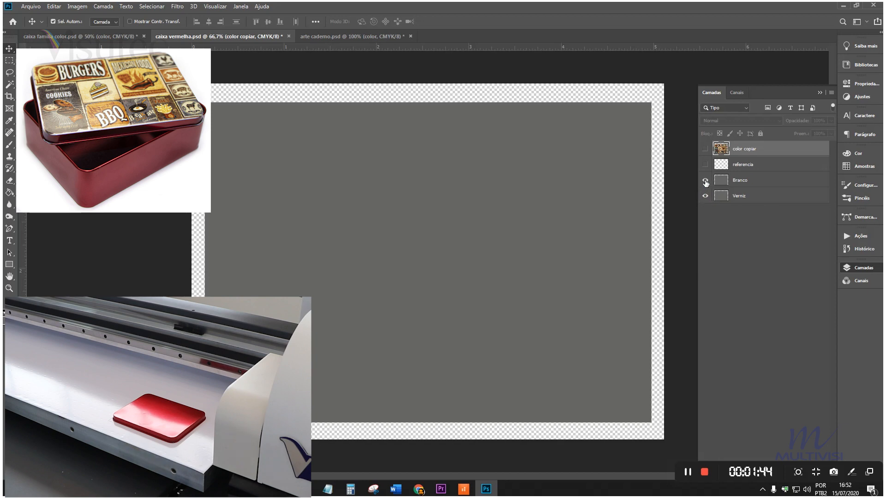
left_click(705, 196)
left_click(706, 180)
left_click(706, 180)
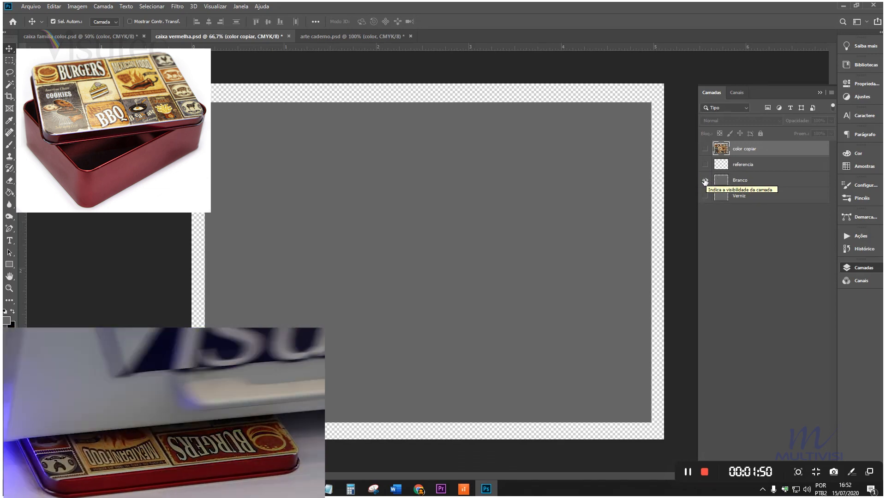
left_click(705, 195)
left_click(705, 180)
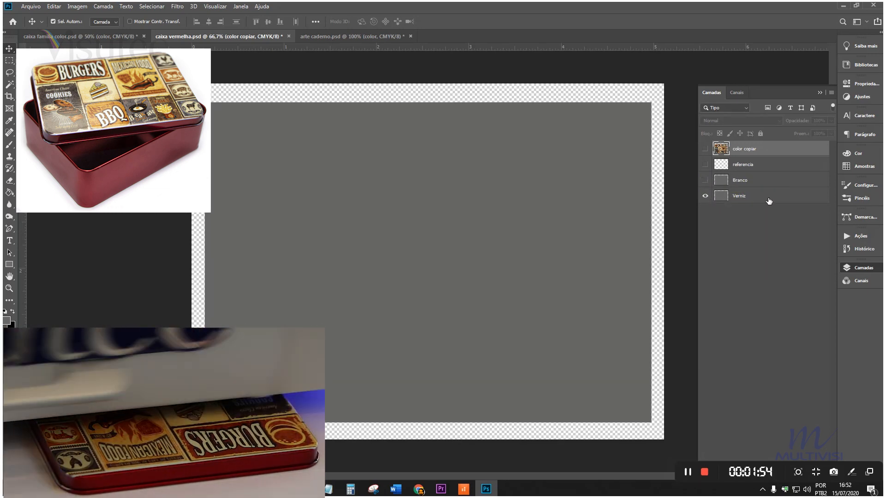
left_click(705, 180)
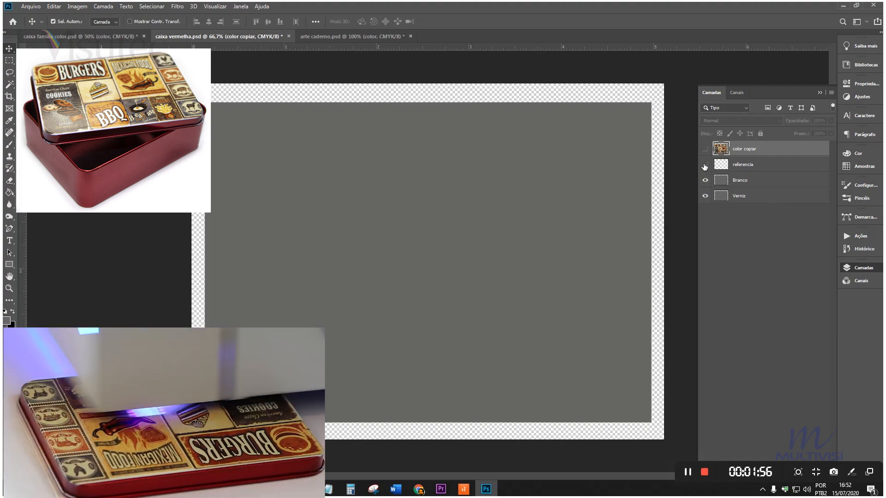
left_click(705, 165)
left_click(705, 149)
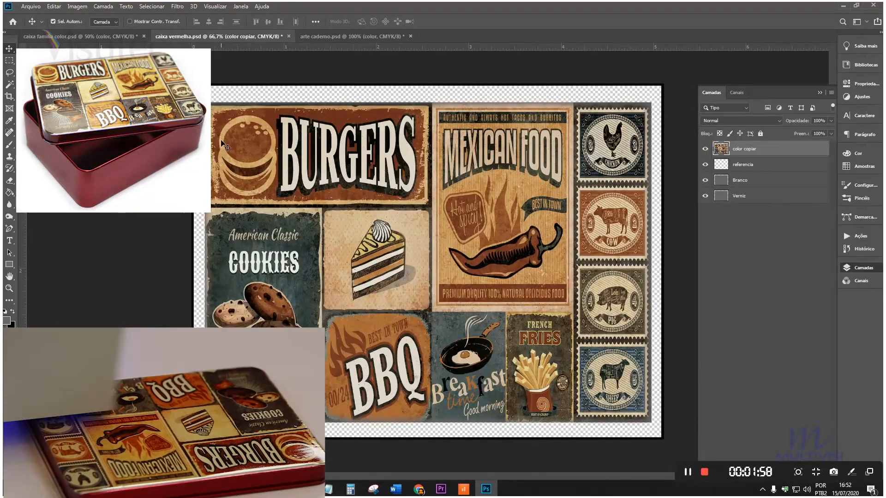
- Check the channels of caixa vermelha, and open the file format choices for saving it as a new file
left_click(737, 92)
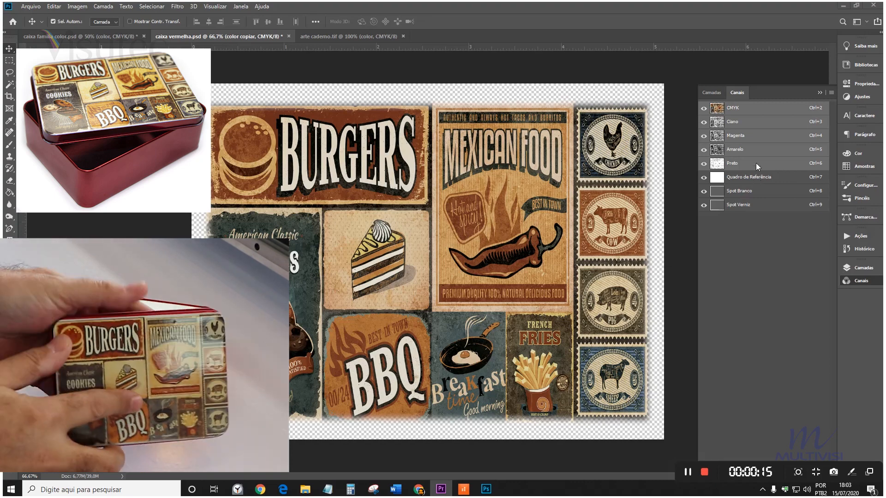
left_click(712, 93)
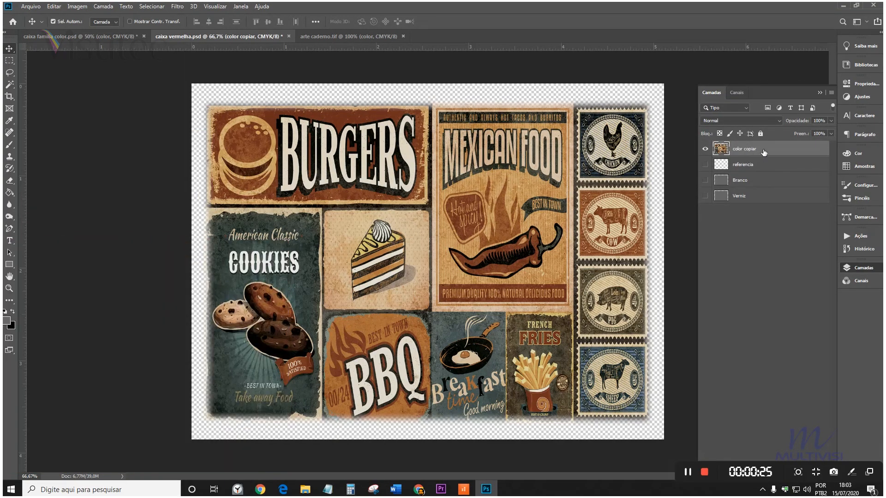
left_click(31, 6)
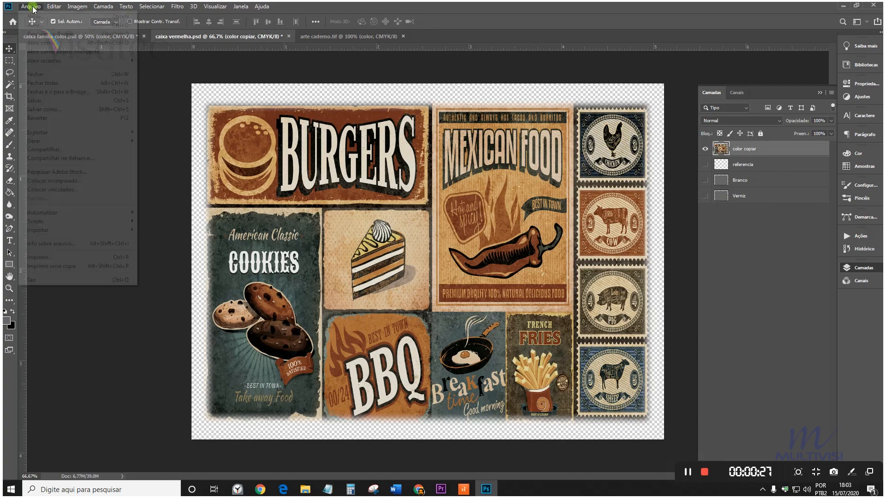
left_click(75, 108)
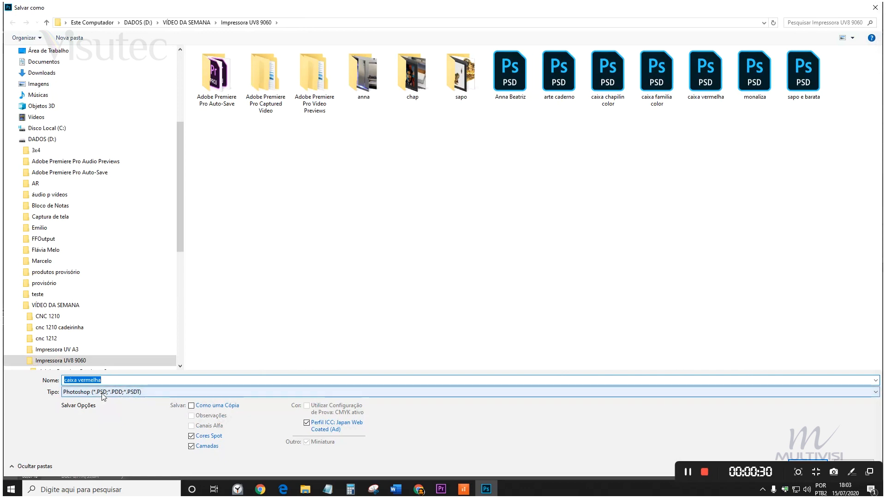
left_click(92, 392)
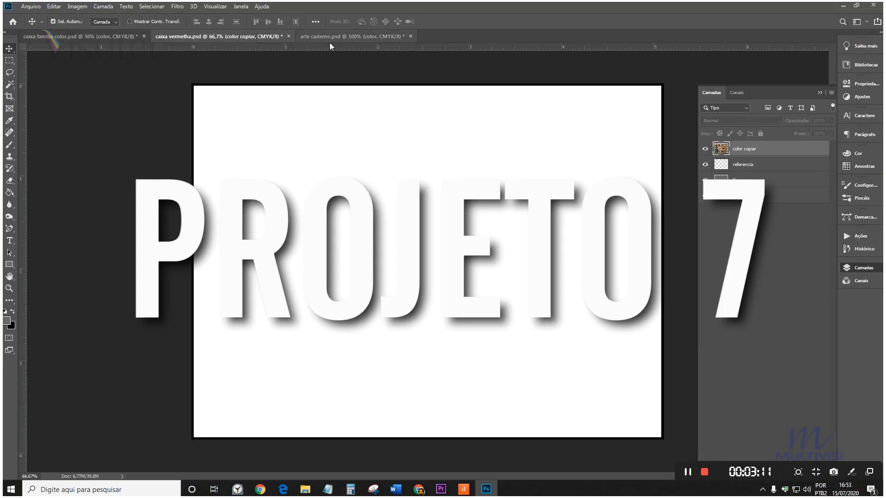
- Switch to the arte caderno file and show only its referencia layer to examine the positioning frame
left_click(337, 36)
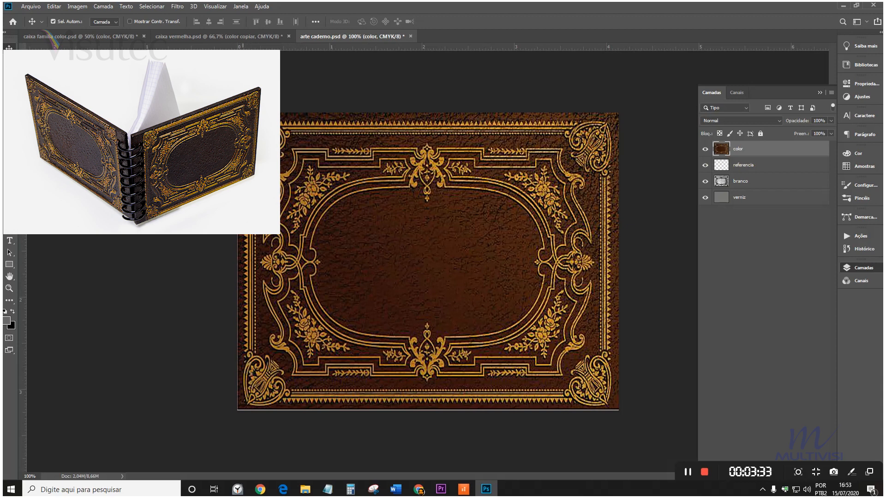
left_click(705, 149)
left_click(706, 165)
left_click(705, 181)
left_click(705, 198)
left_click(705, 165)
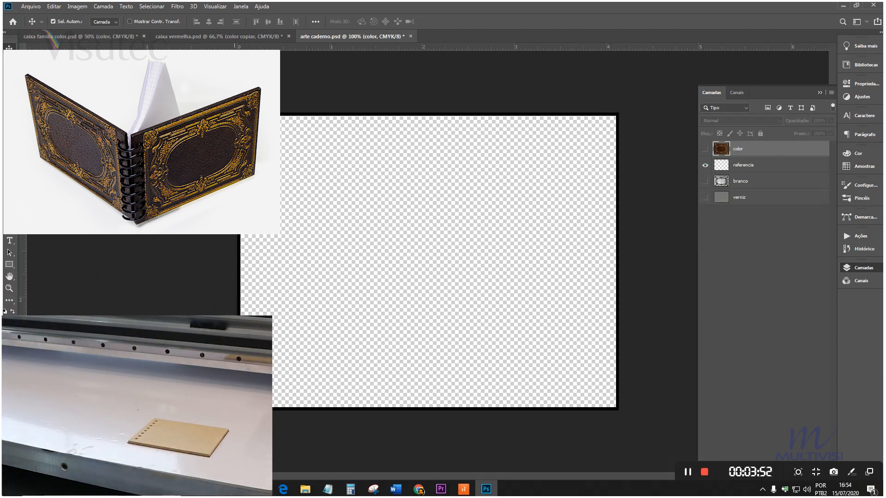
- Compare the branco layer of arte caderno with its color layer, and show the verniz layer on its own
left_click(704, 181, "alt")
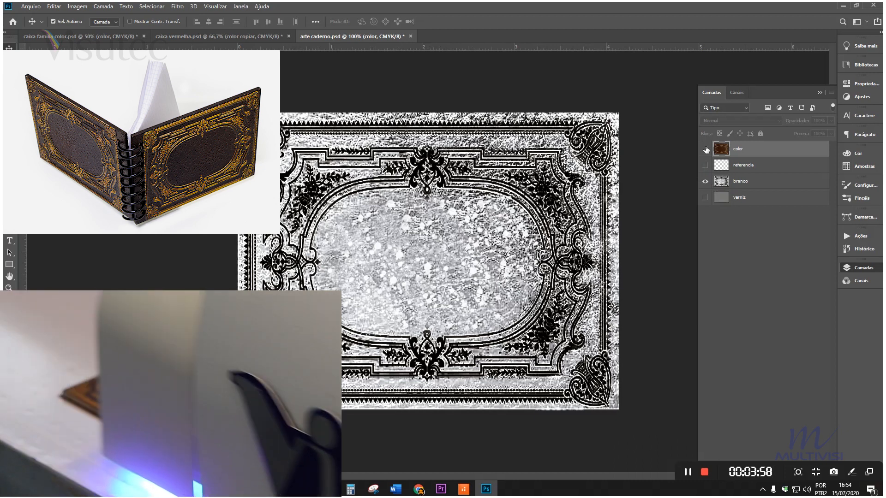
left_click(704, 149)
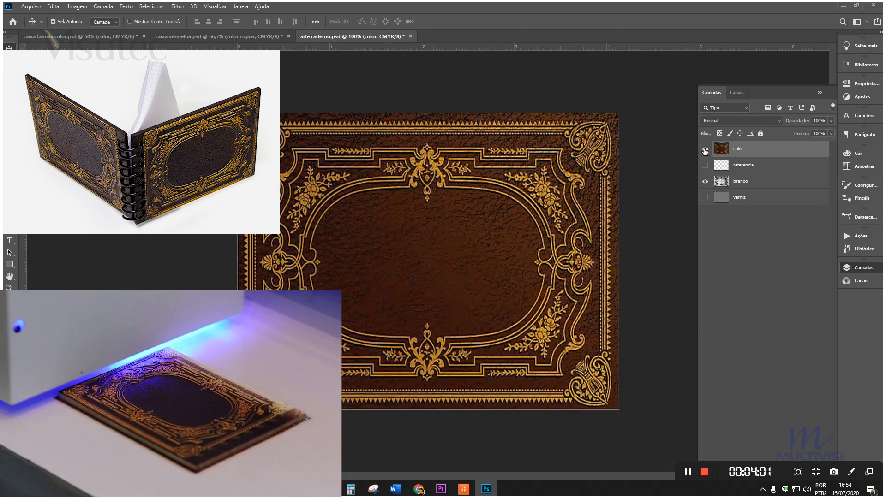
left_click(705, 149)
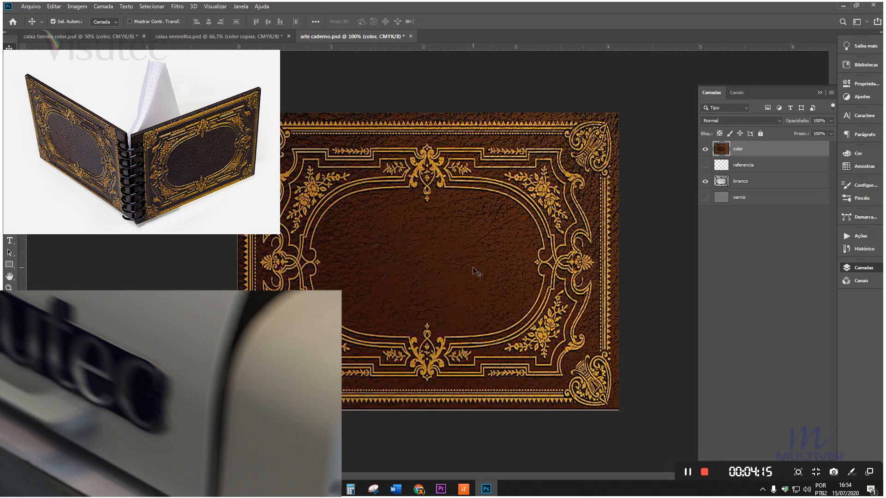
left_click(705, 149)
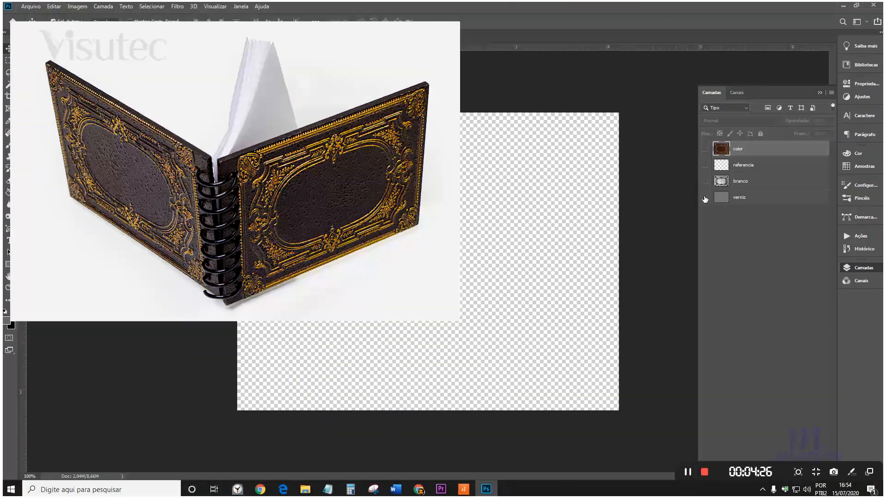
left_click(706, 197)
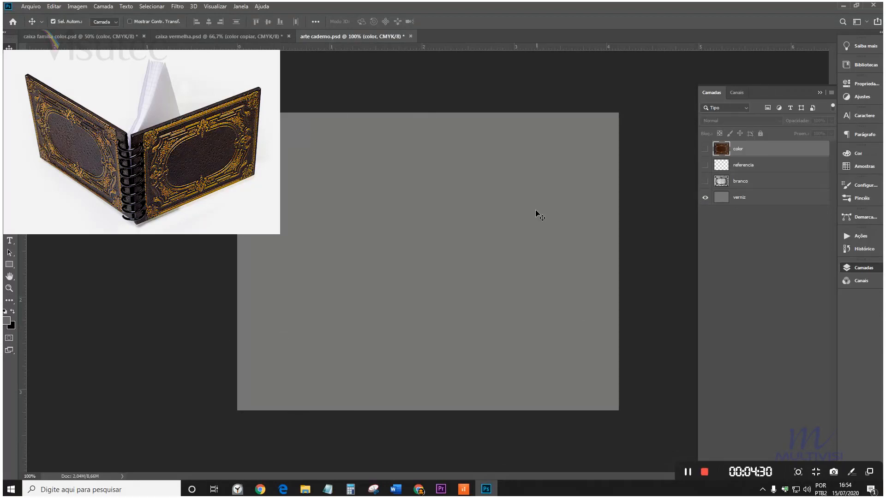
- Make every layer of arte caderno visible again, and isolate its Quadro de Referência channel to inspect the frame
left_click_drag(706, 183, 705, 149)
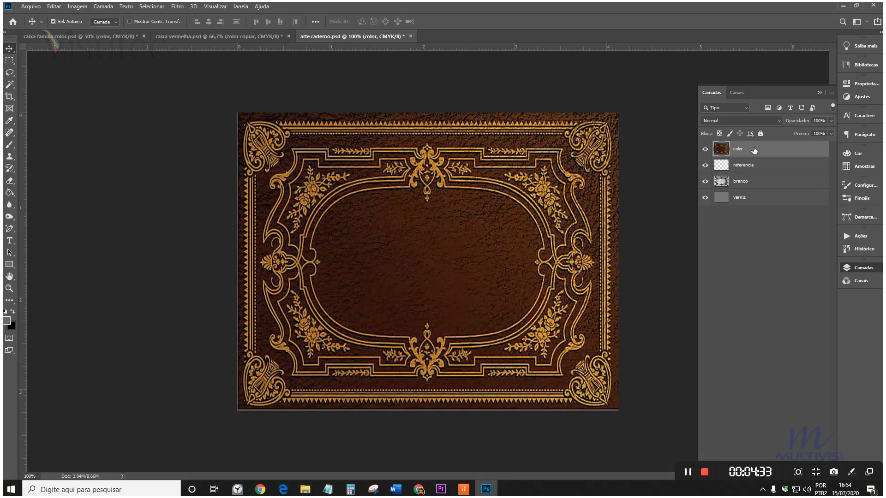
left_click(733, 93)
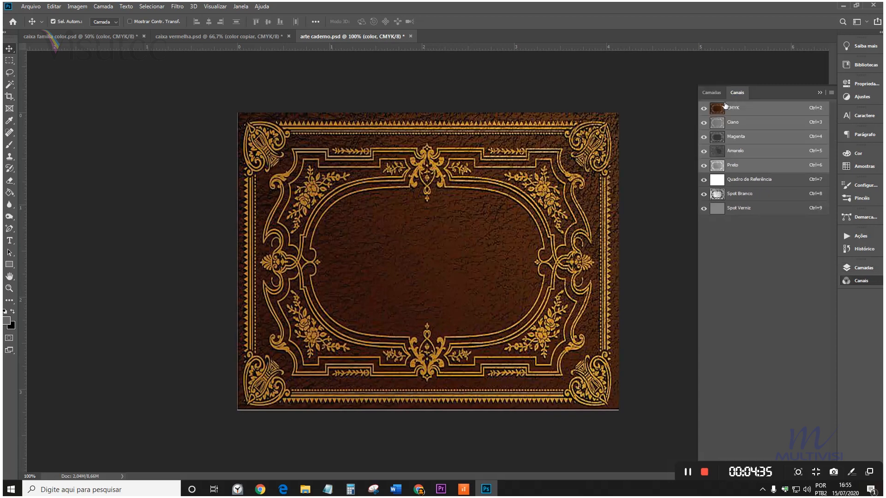
left_click_drag(703, 108, 706, 177)
left_click(704, 196)
left_click(704, 208)
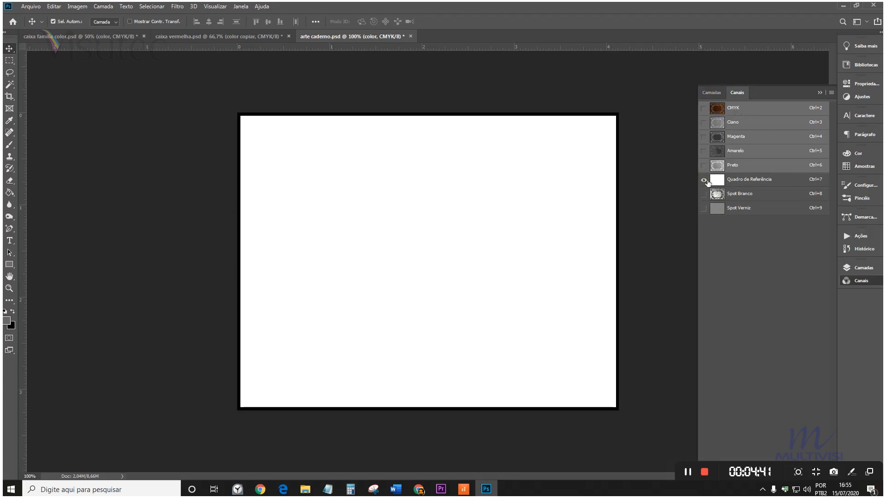
- Inspect the Spot Branco and Spot Verniz channels one at a time, make all channels visible again, and return to the layer list
left_click(704, 194)
left_click(704, 180)
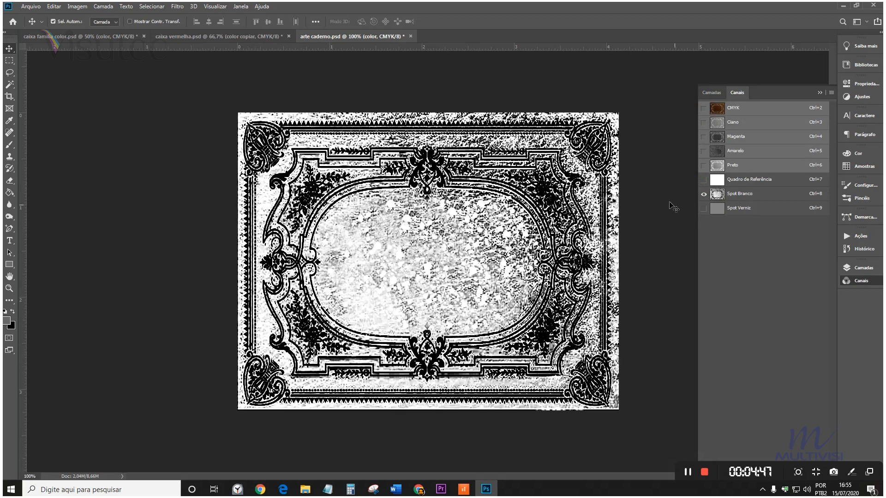
left_click(704, 194)
left_click(704, 208)
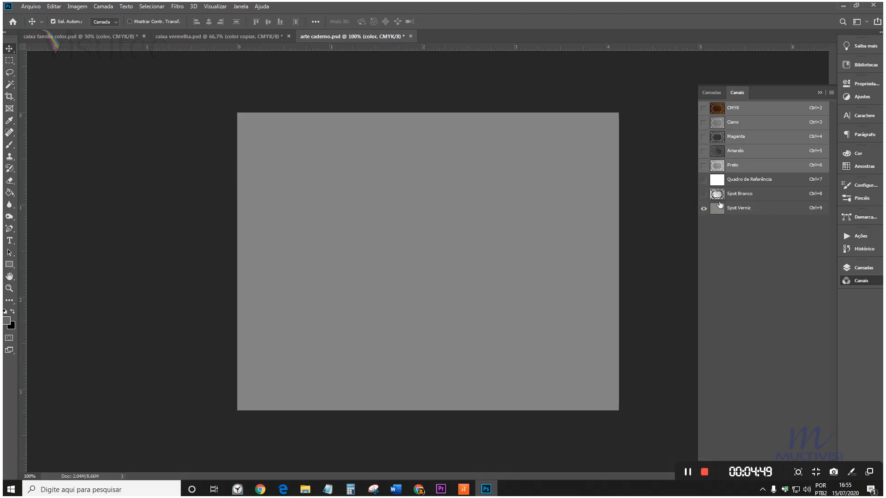
left_click_drag(704, 195, 704, 110)
left_click(712, 92)
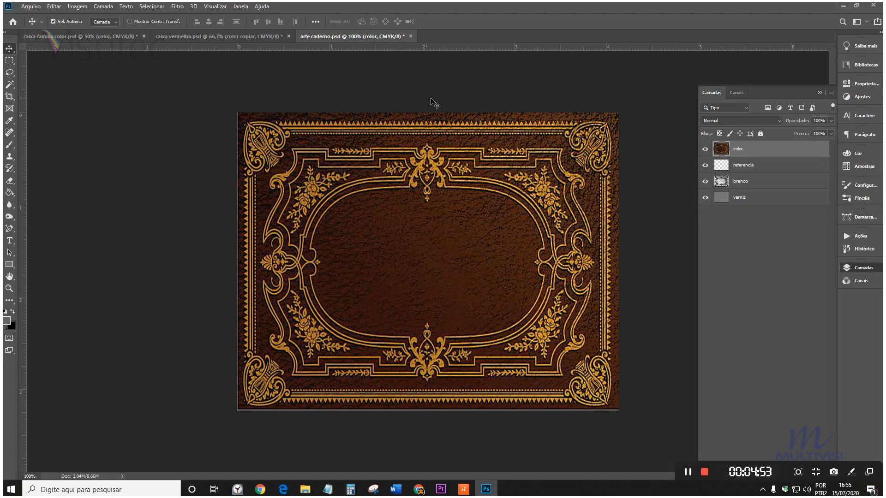